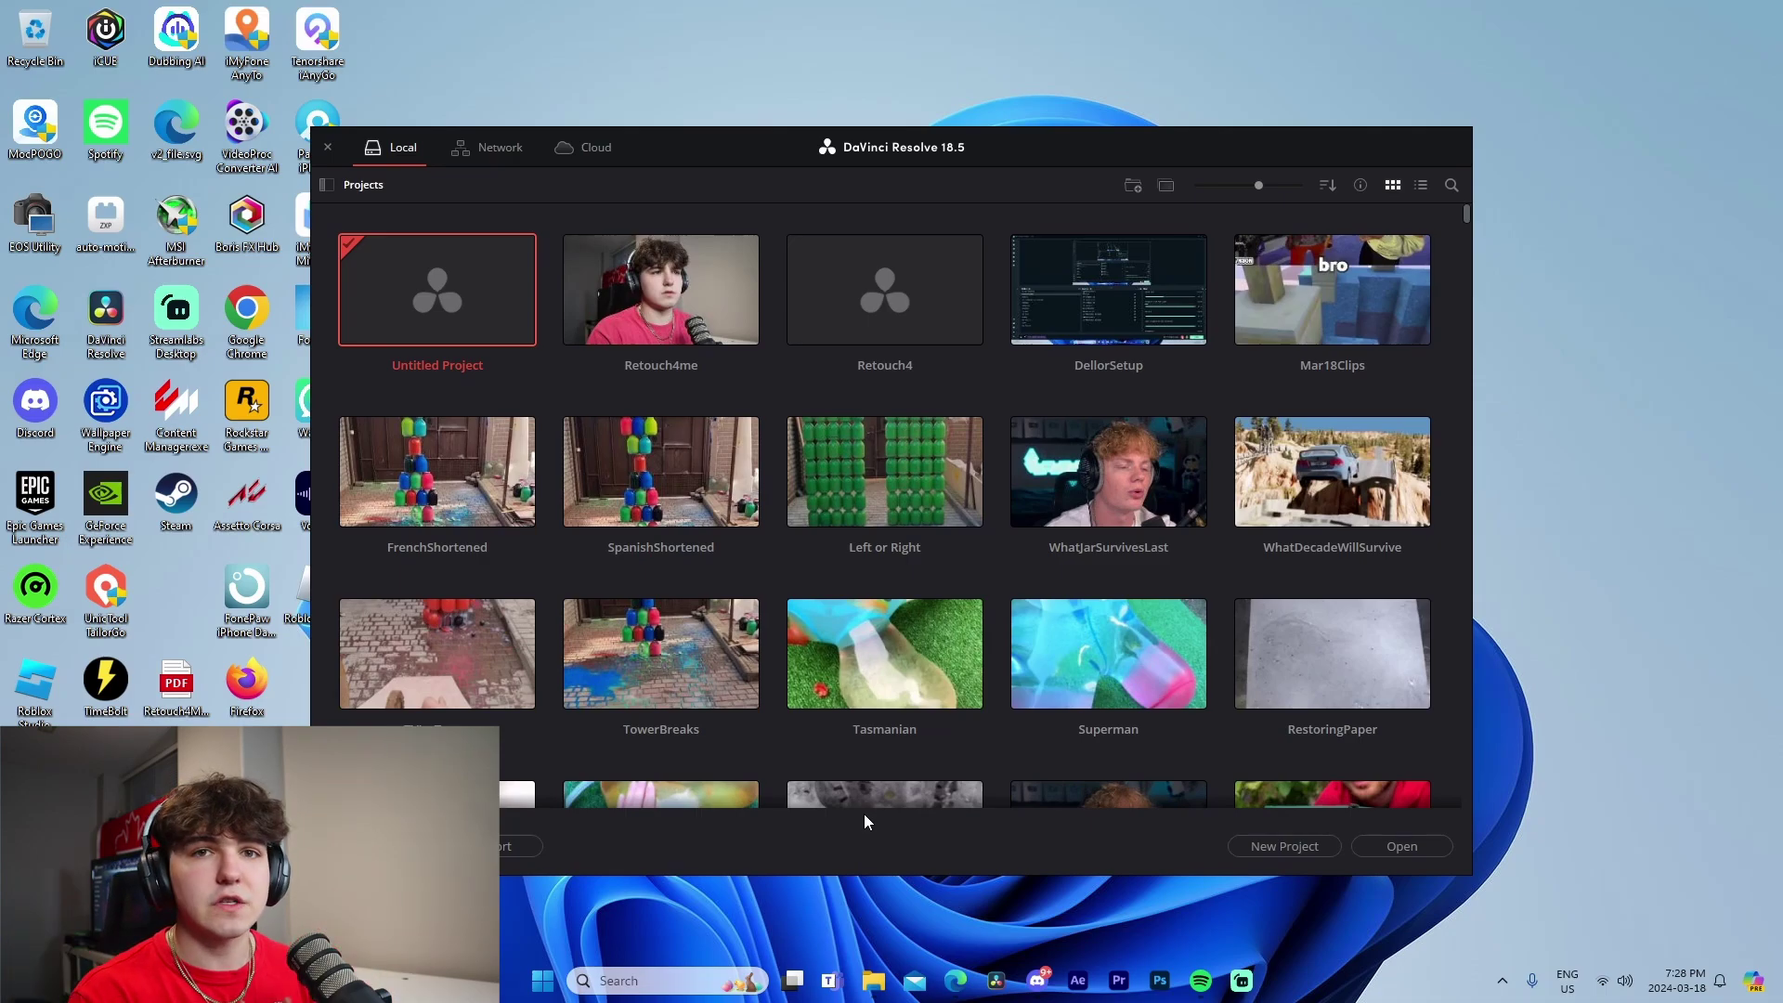
# Start a new project, name it GamingMontage, and open it
pyautogui.click(1282, 846)
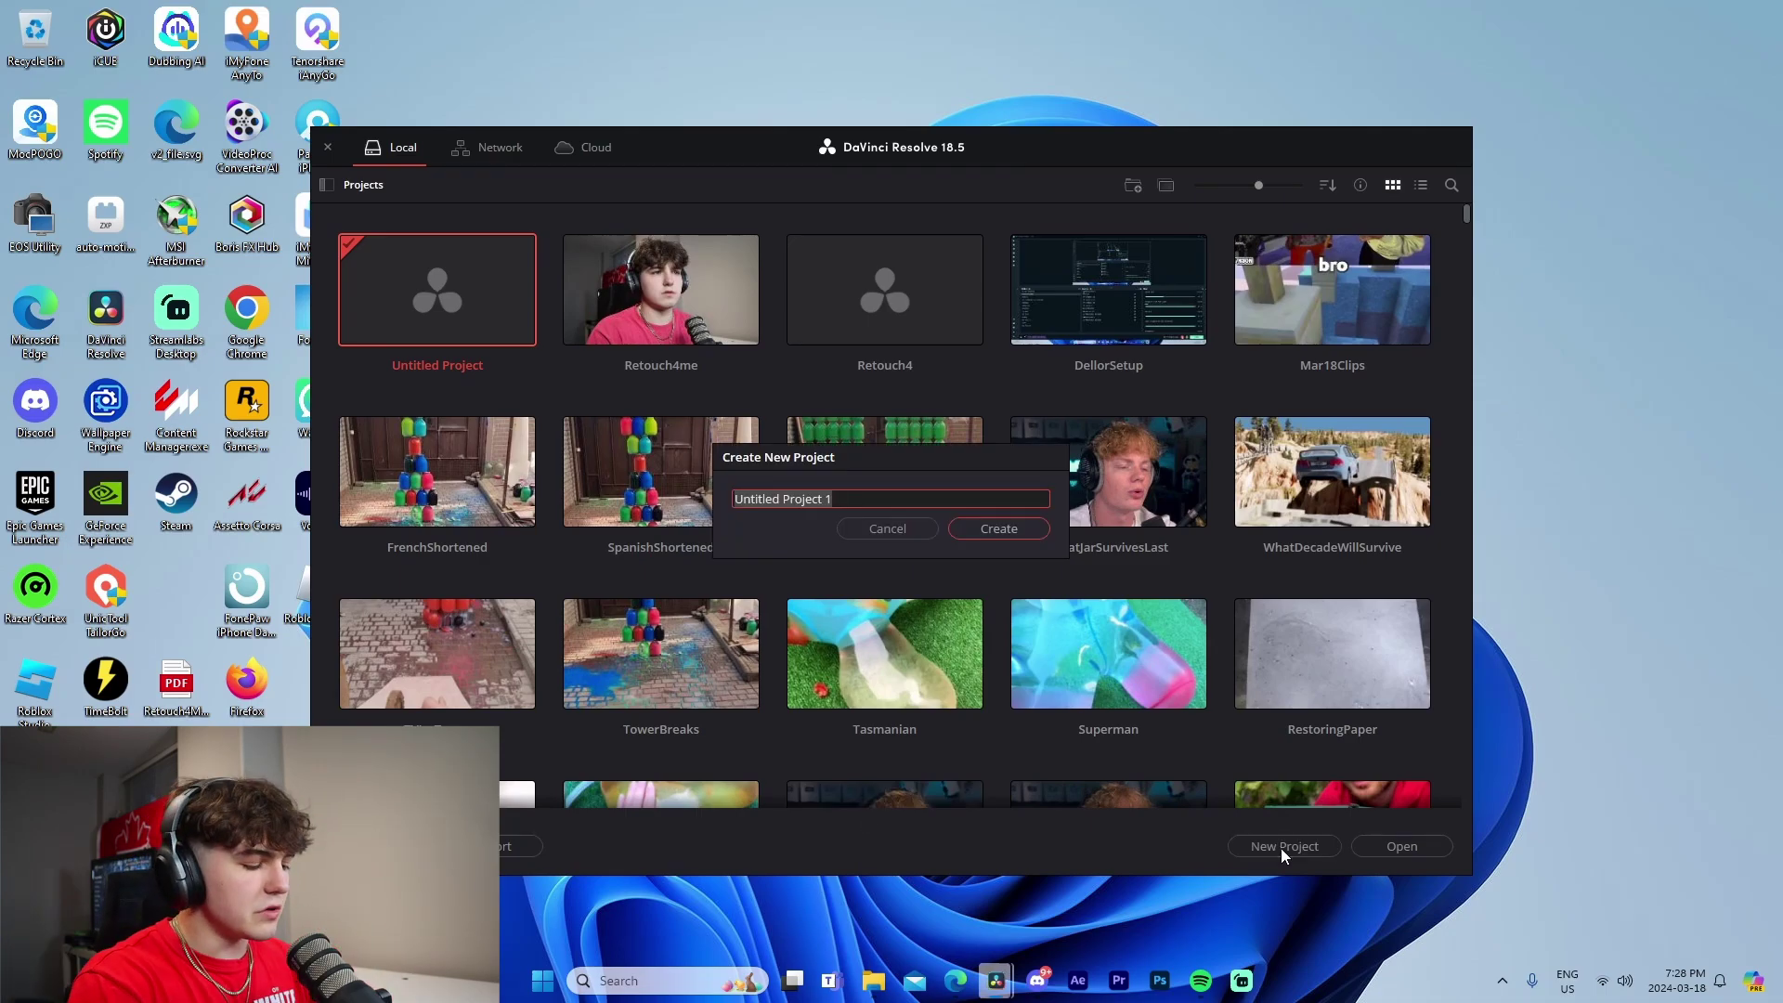
pyautogui.write('GamingMontag')
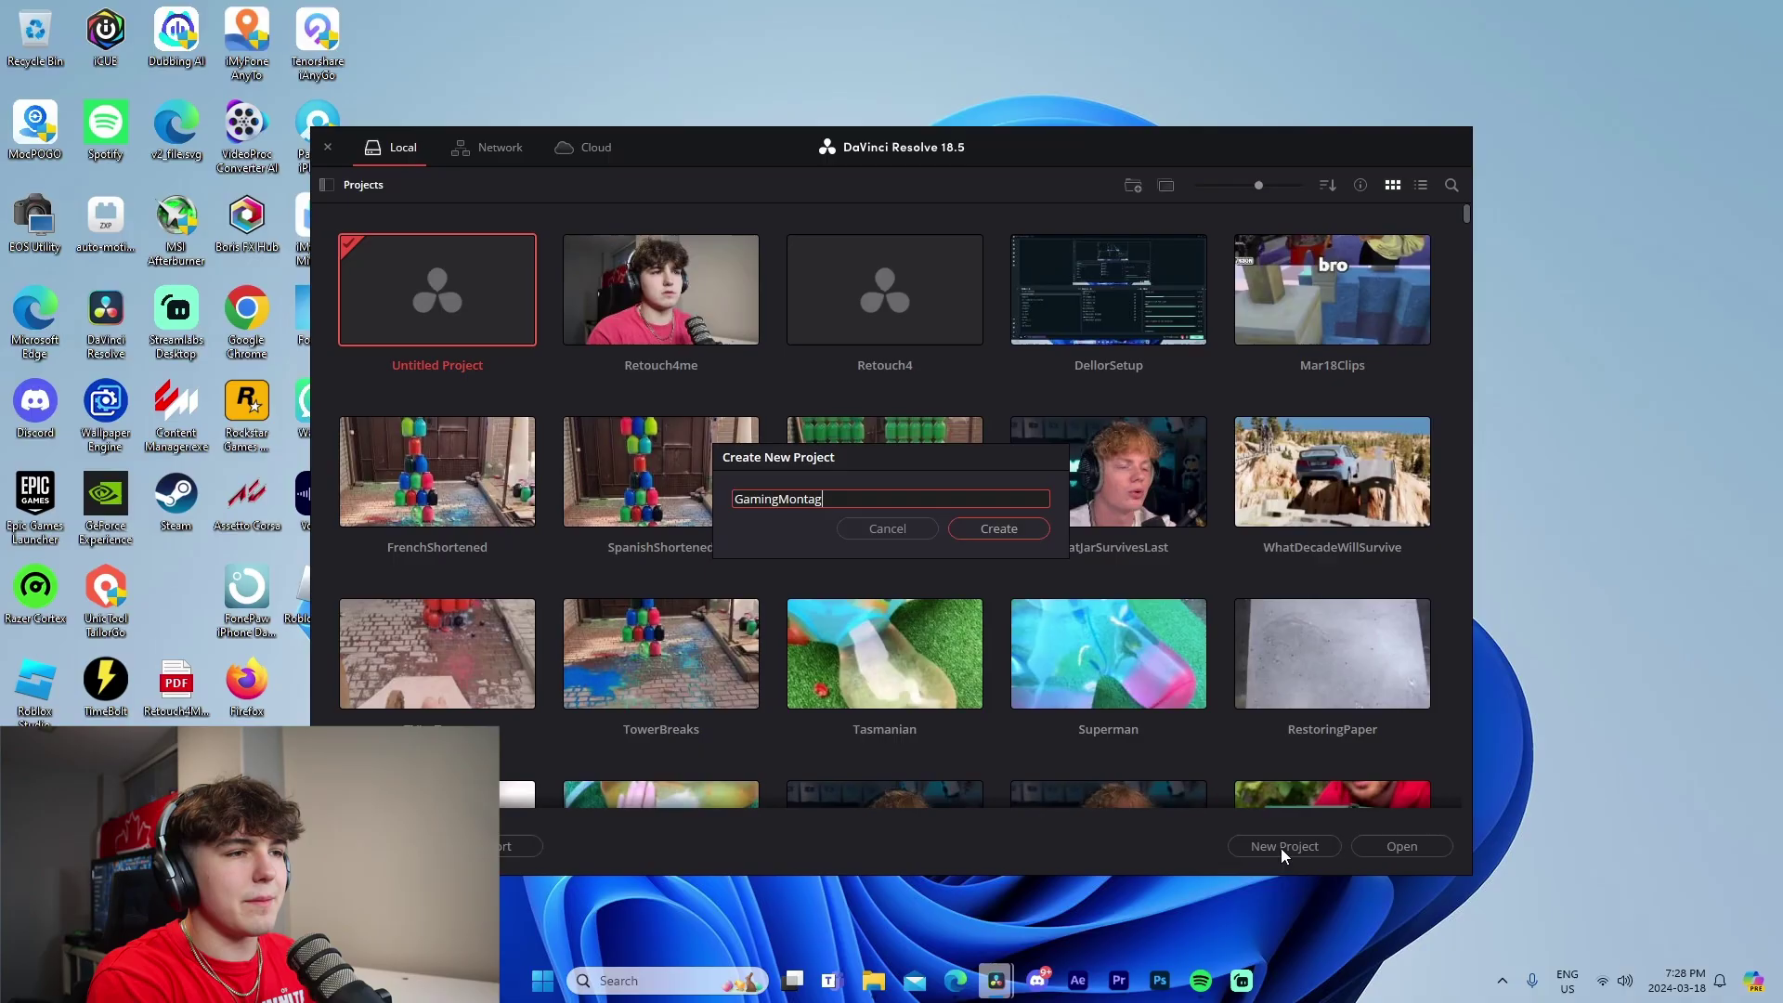
pyautogui.write('e')
pyautogui.press('Return')
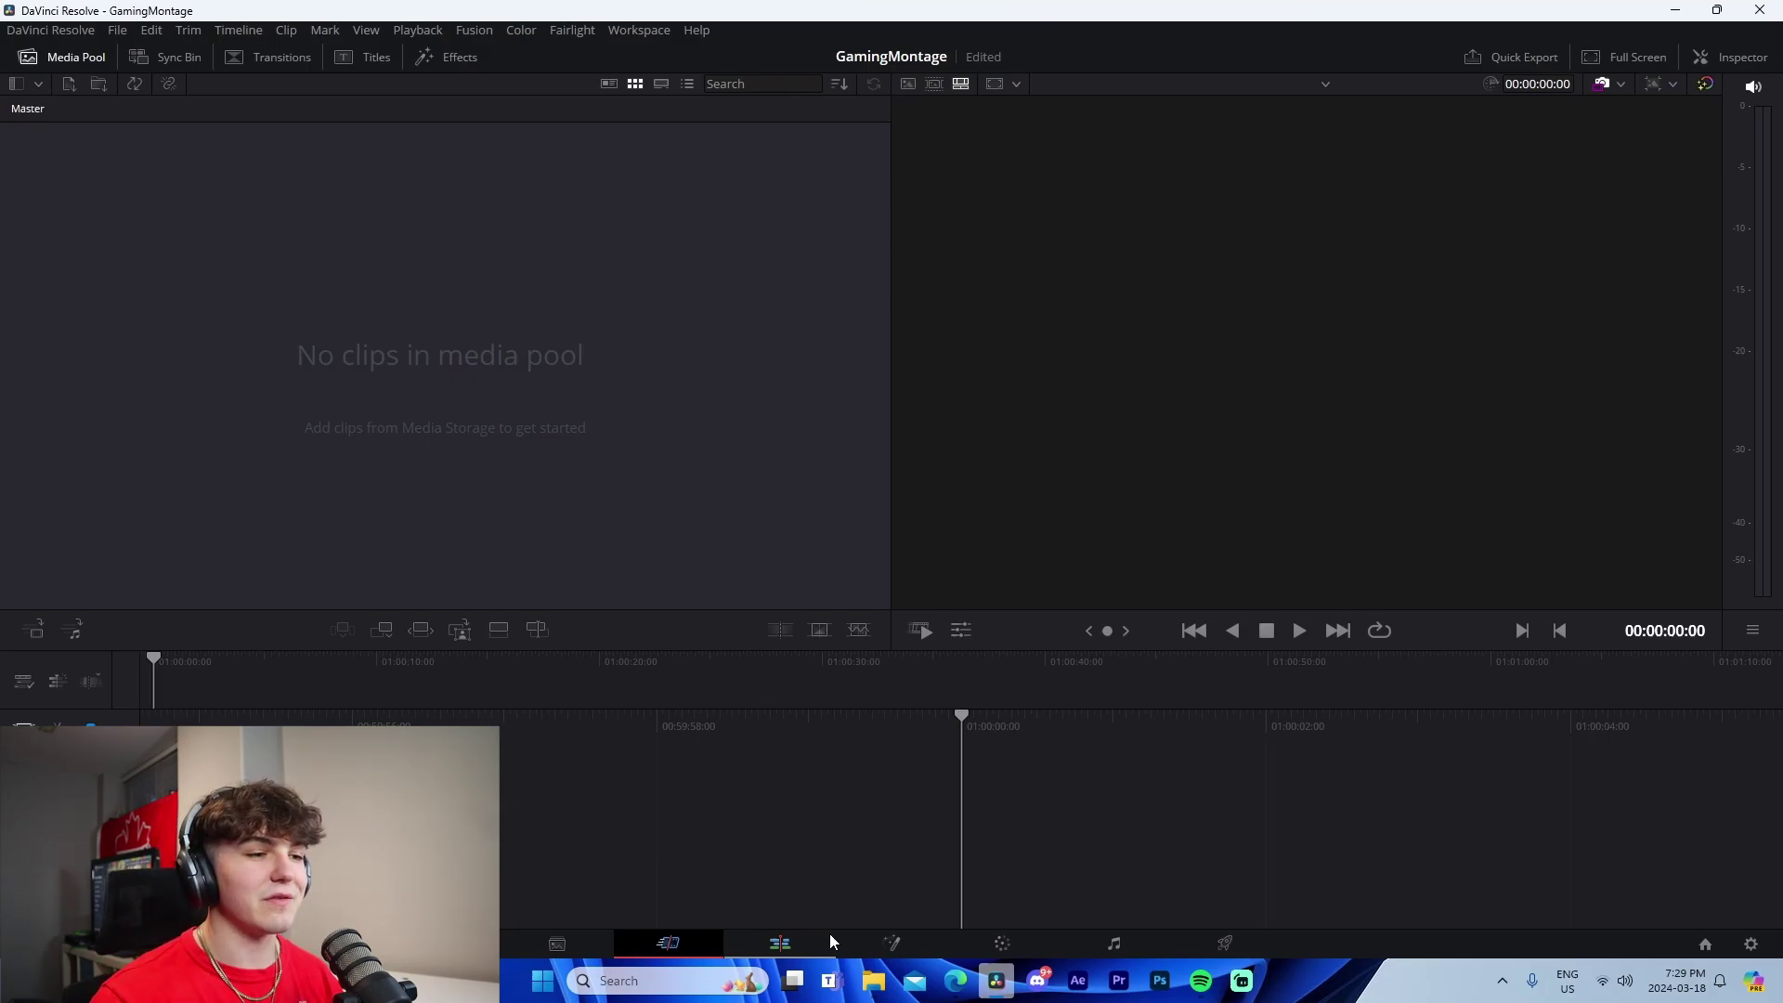
# On the Edit page, set the timeline frame rate to 60 fps in Project Settings and save
pyautogui.click(779, 944)
pyautogui.click(115, 32)
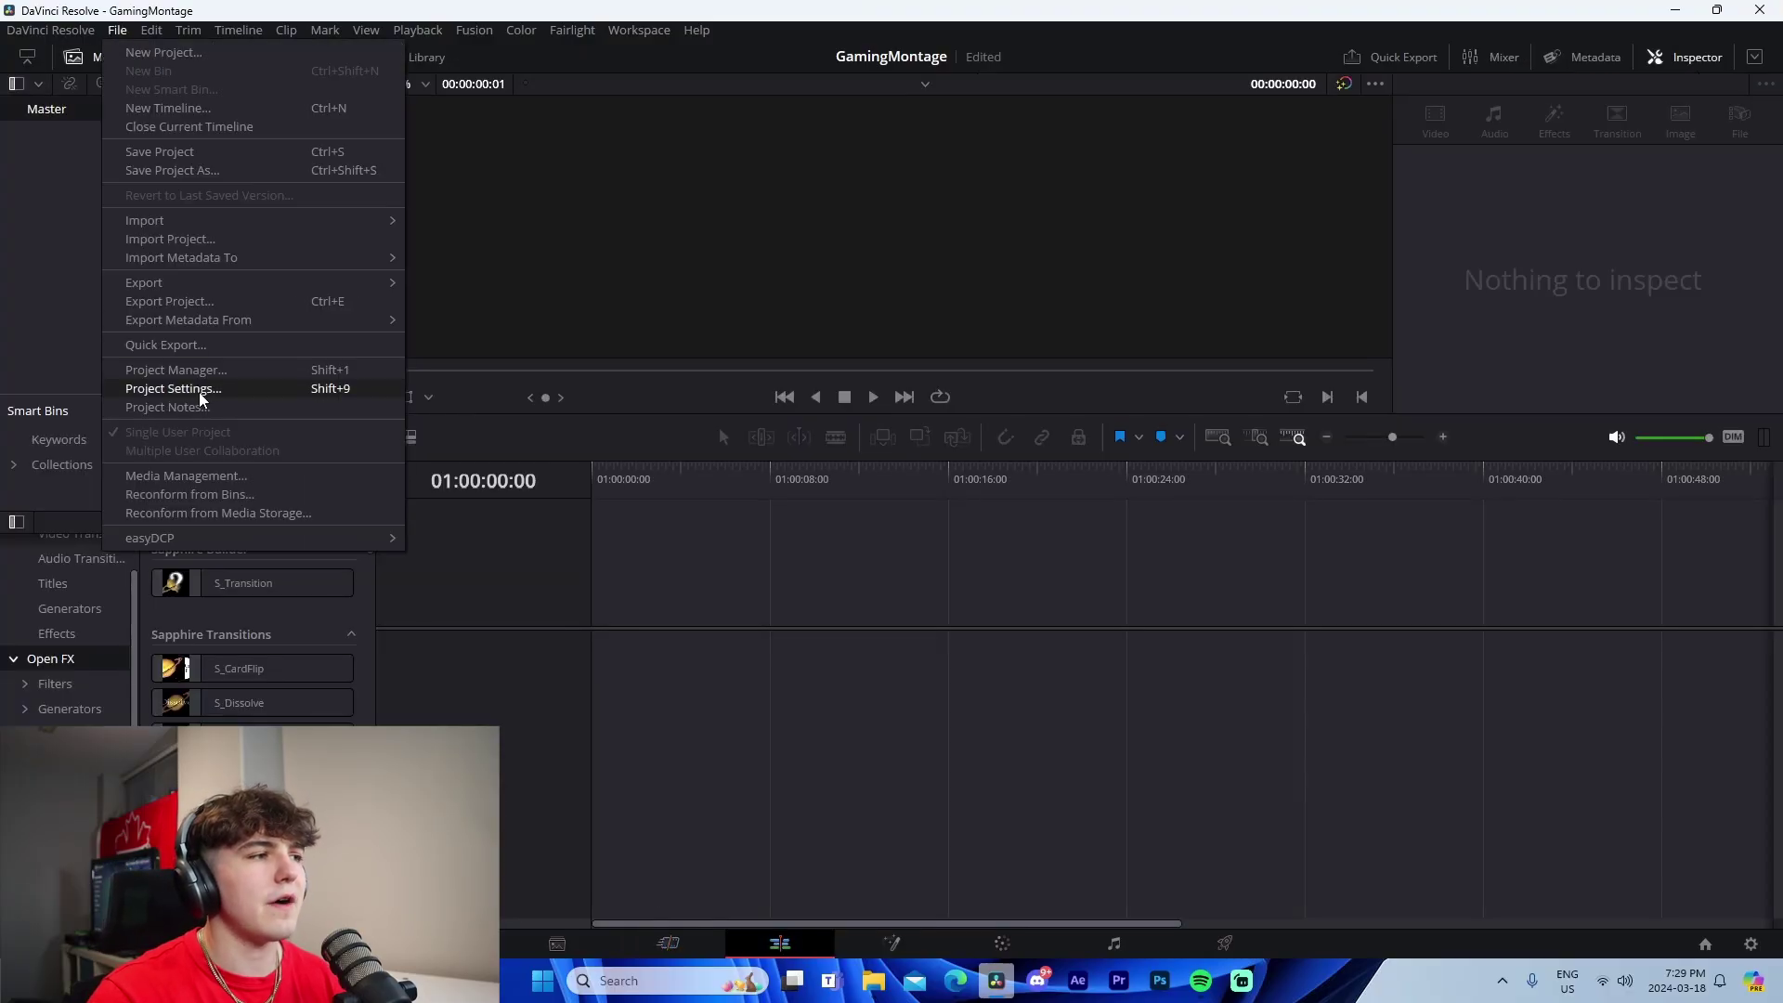
pyautogui.click(144, 386)
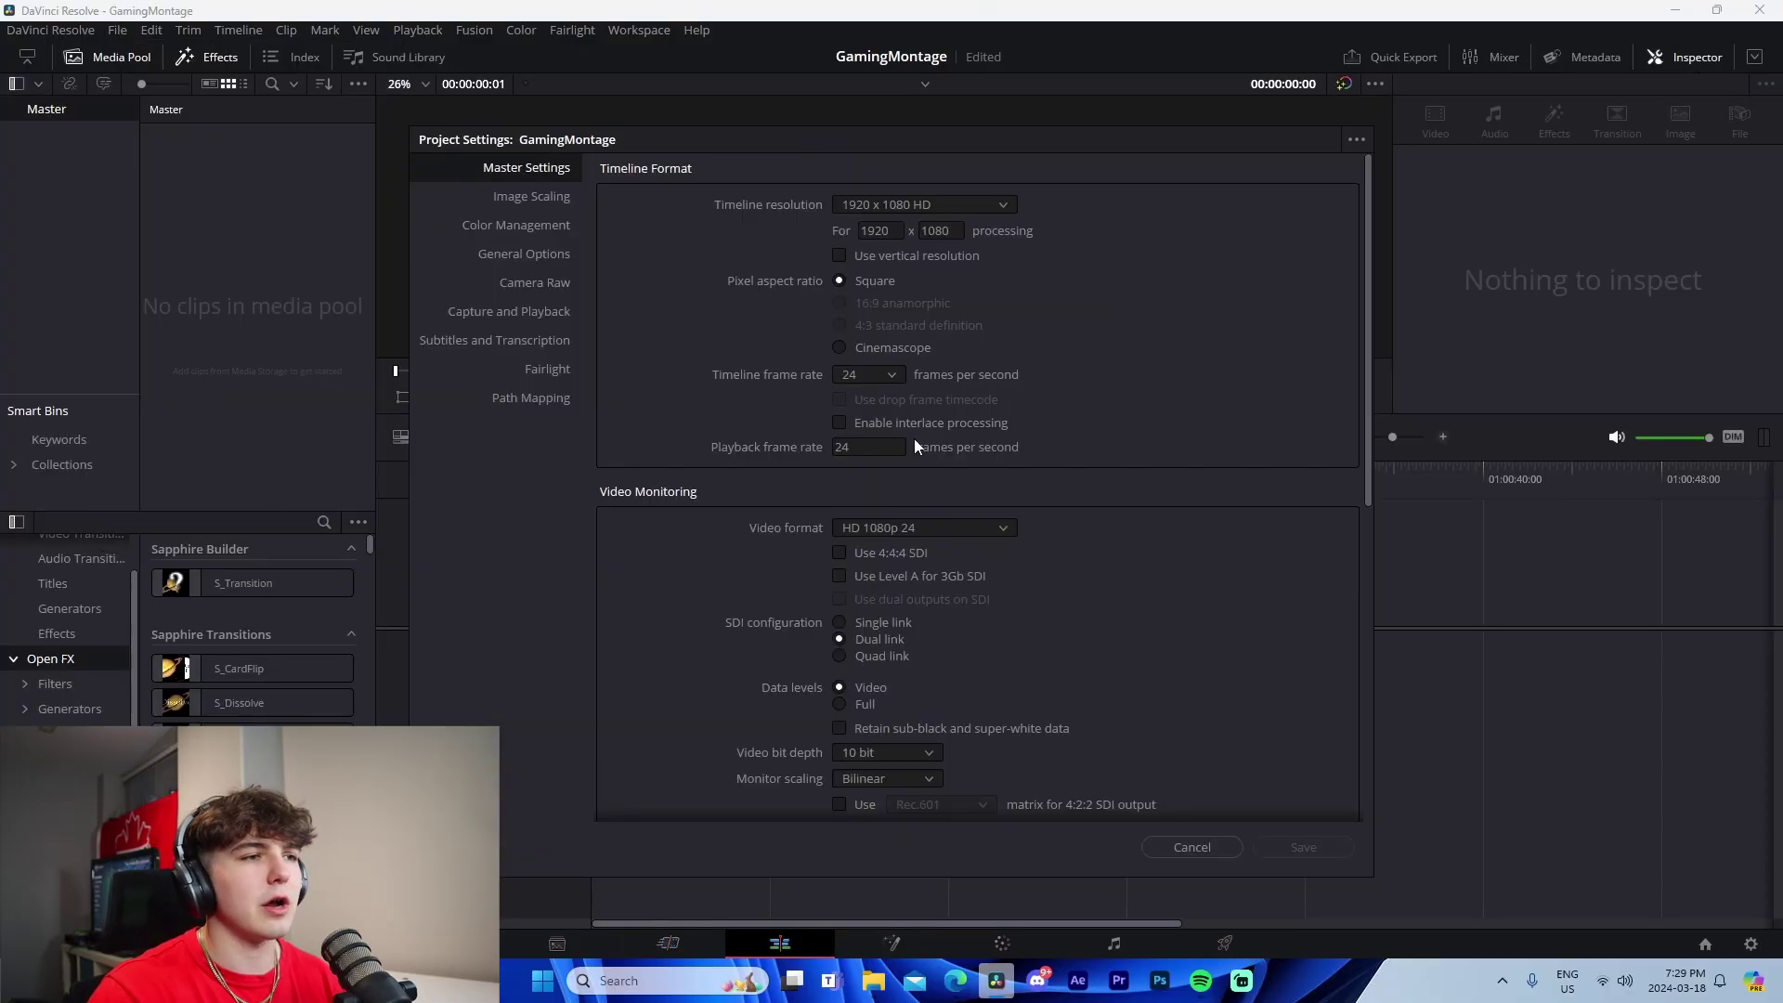
pyautogui.click(889, 377)
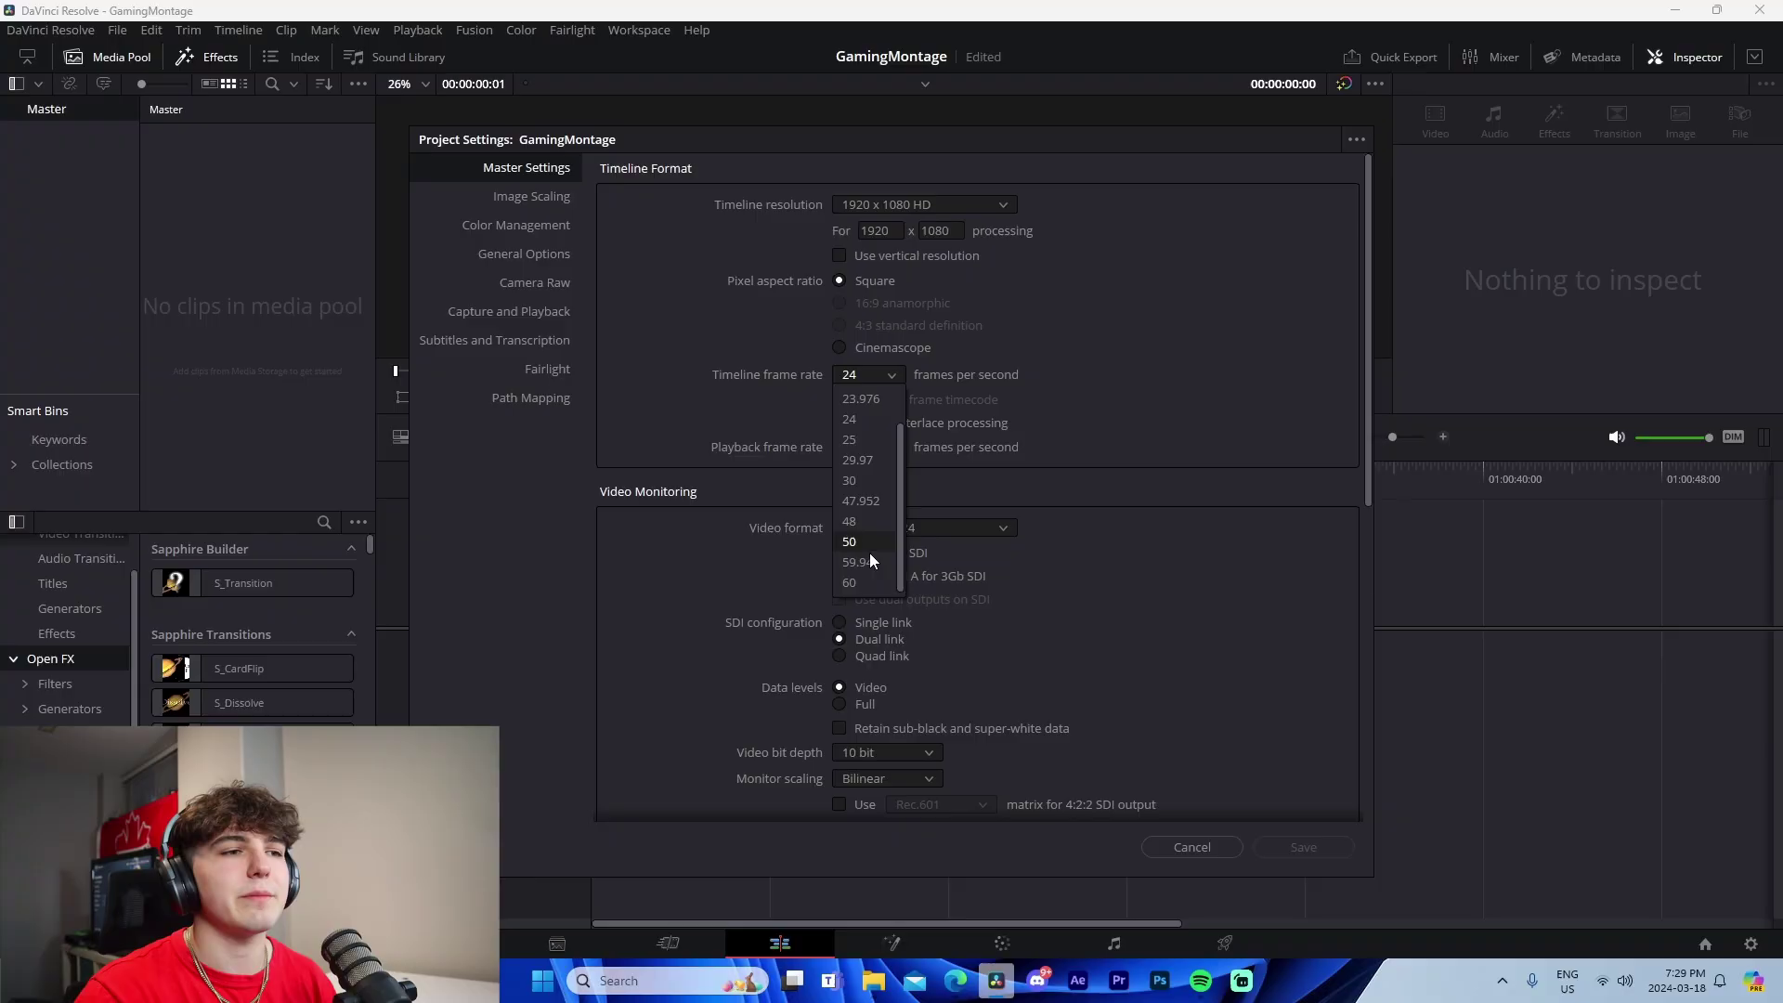
pyautogui.click(869, 553)
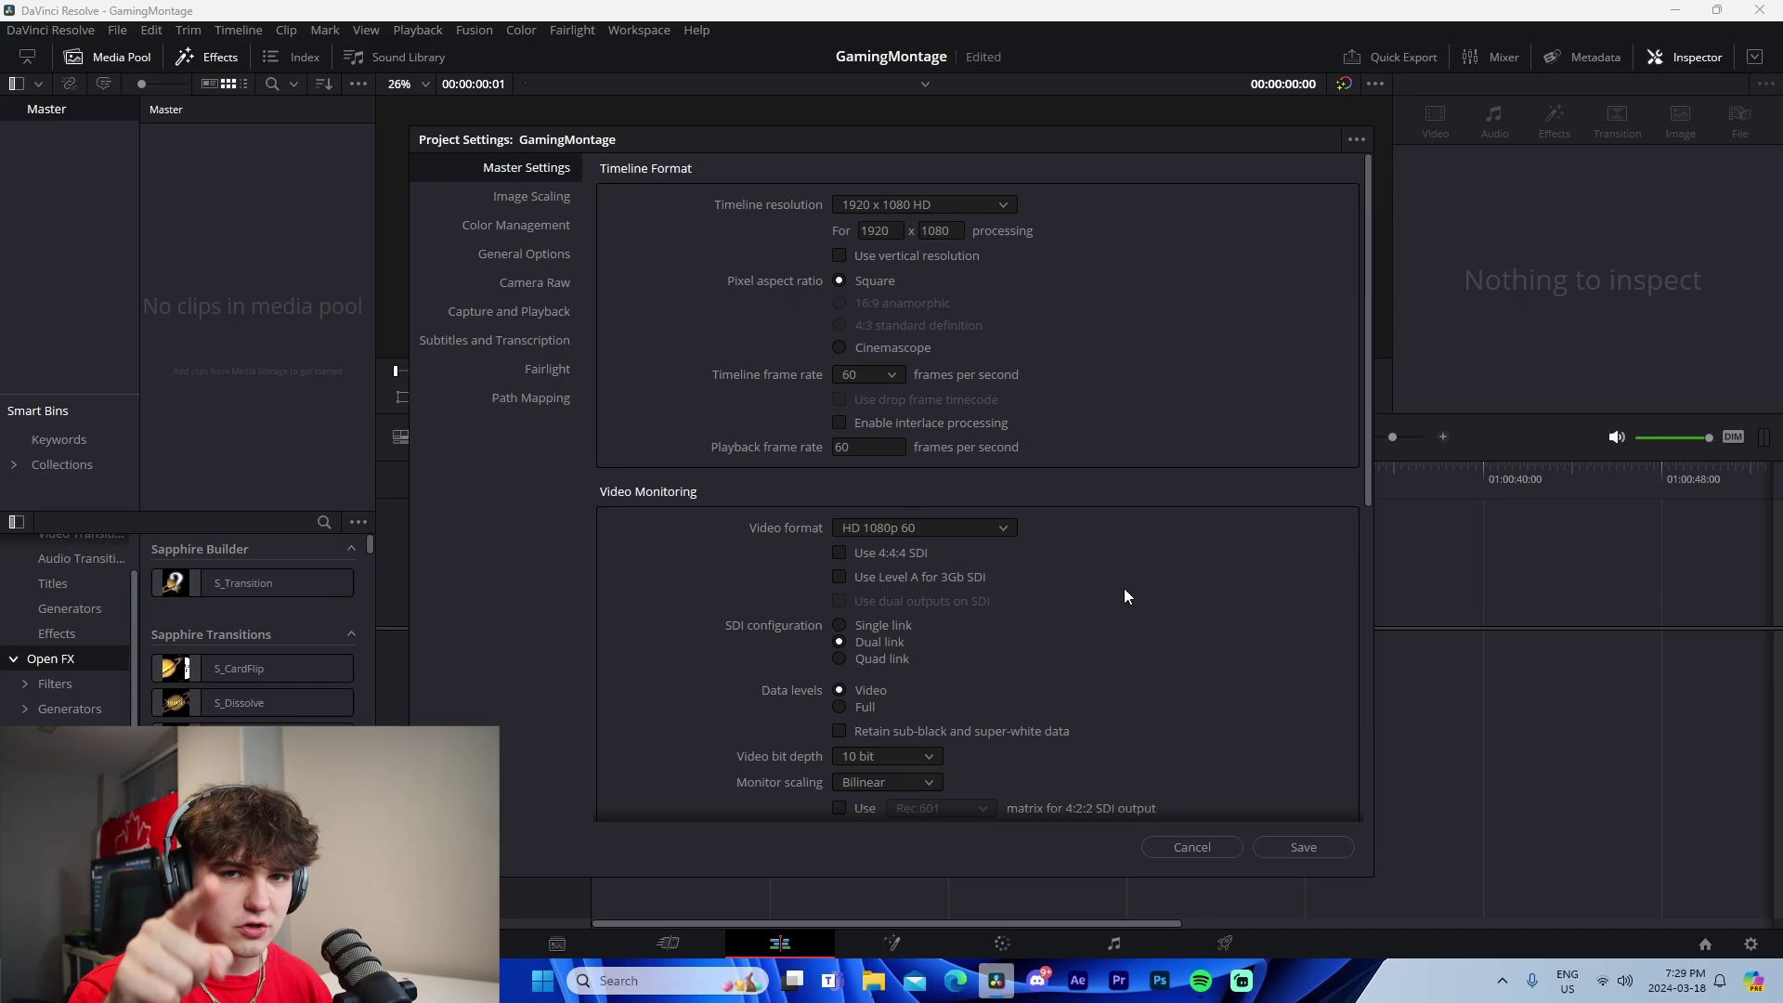
pyautogui.click(1297, 849)
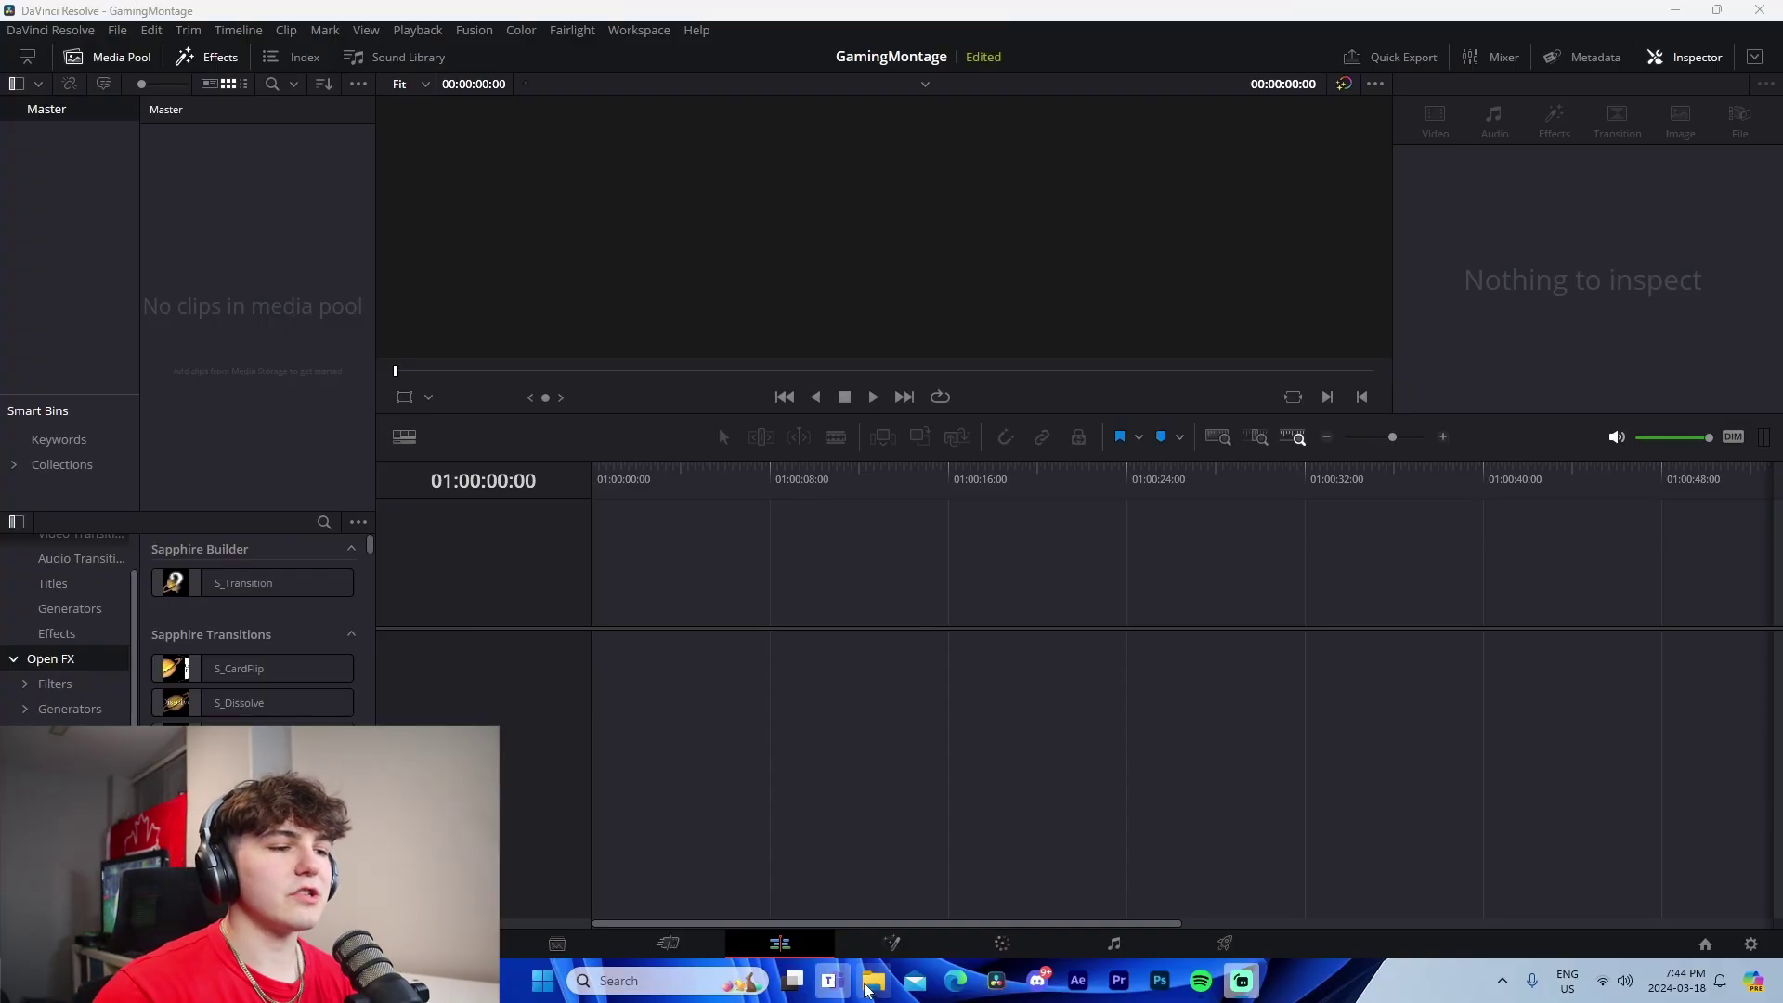
# Drag the Pay Me mp3 from the Music folder into the media pool
pyautogui.click(873, 981)
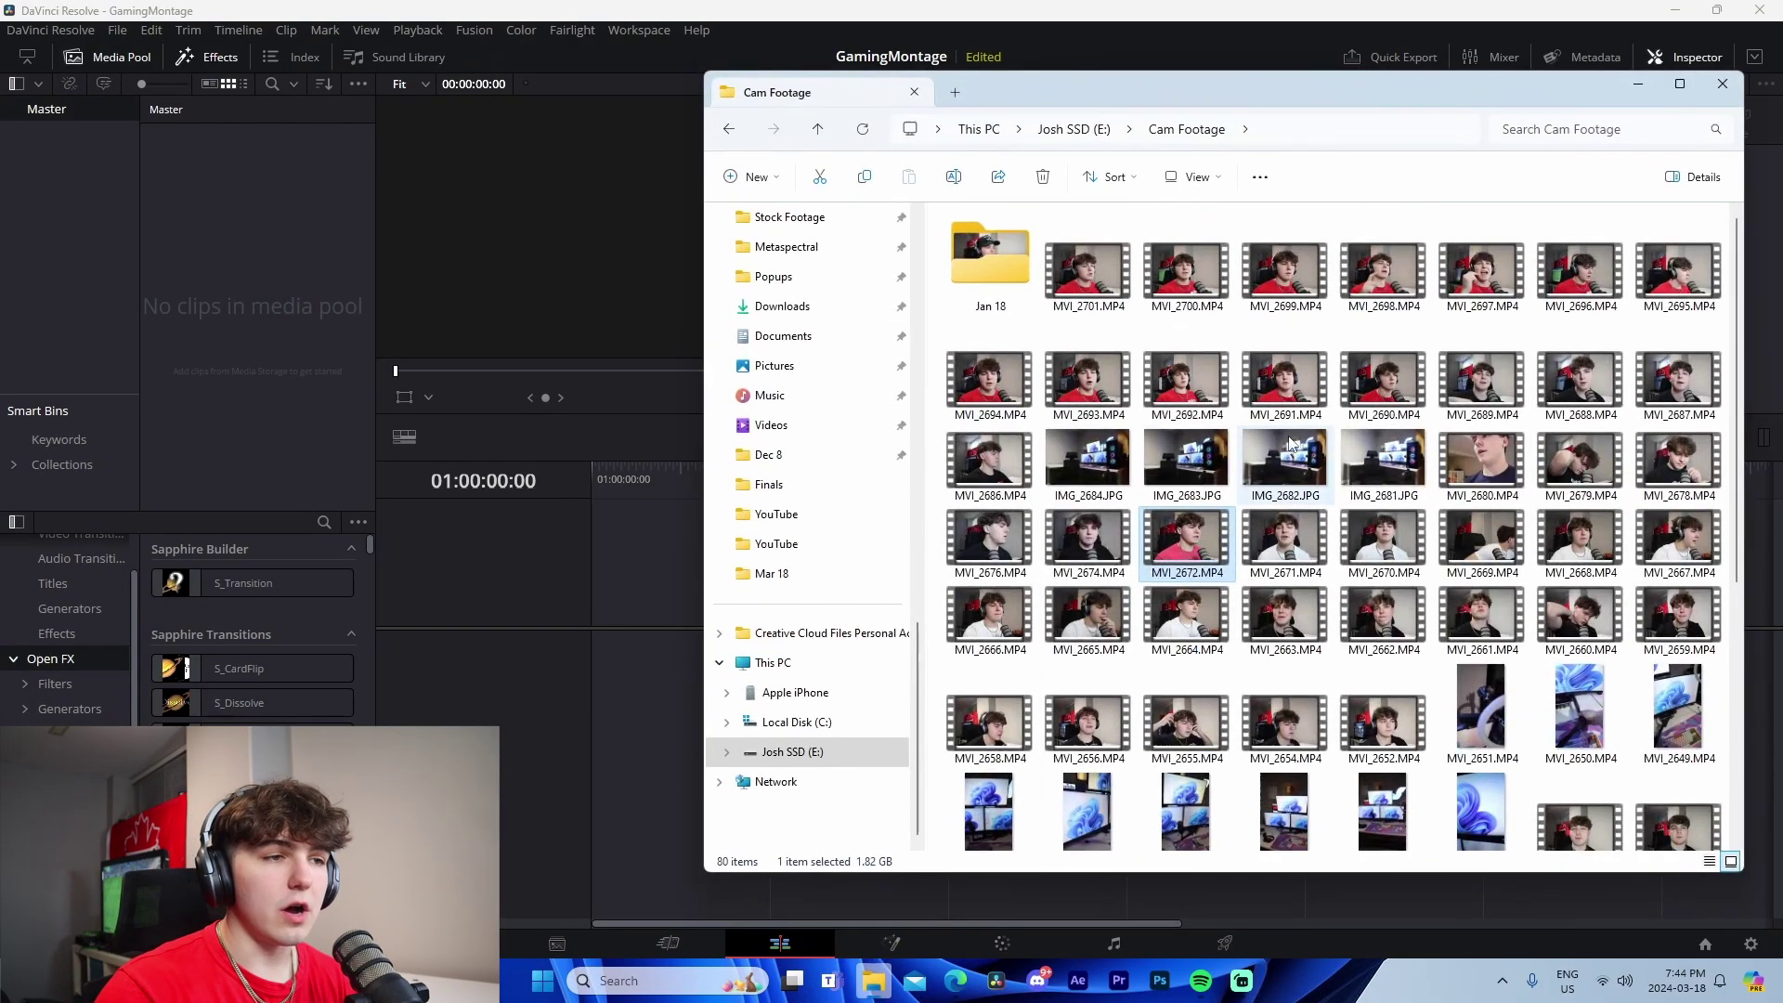
pyautogui.scroll(5, 808, 483)
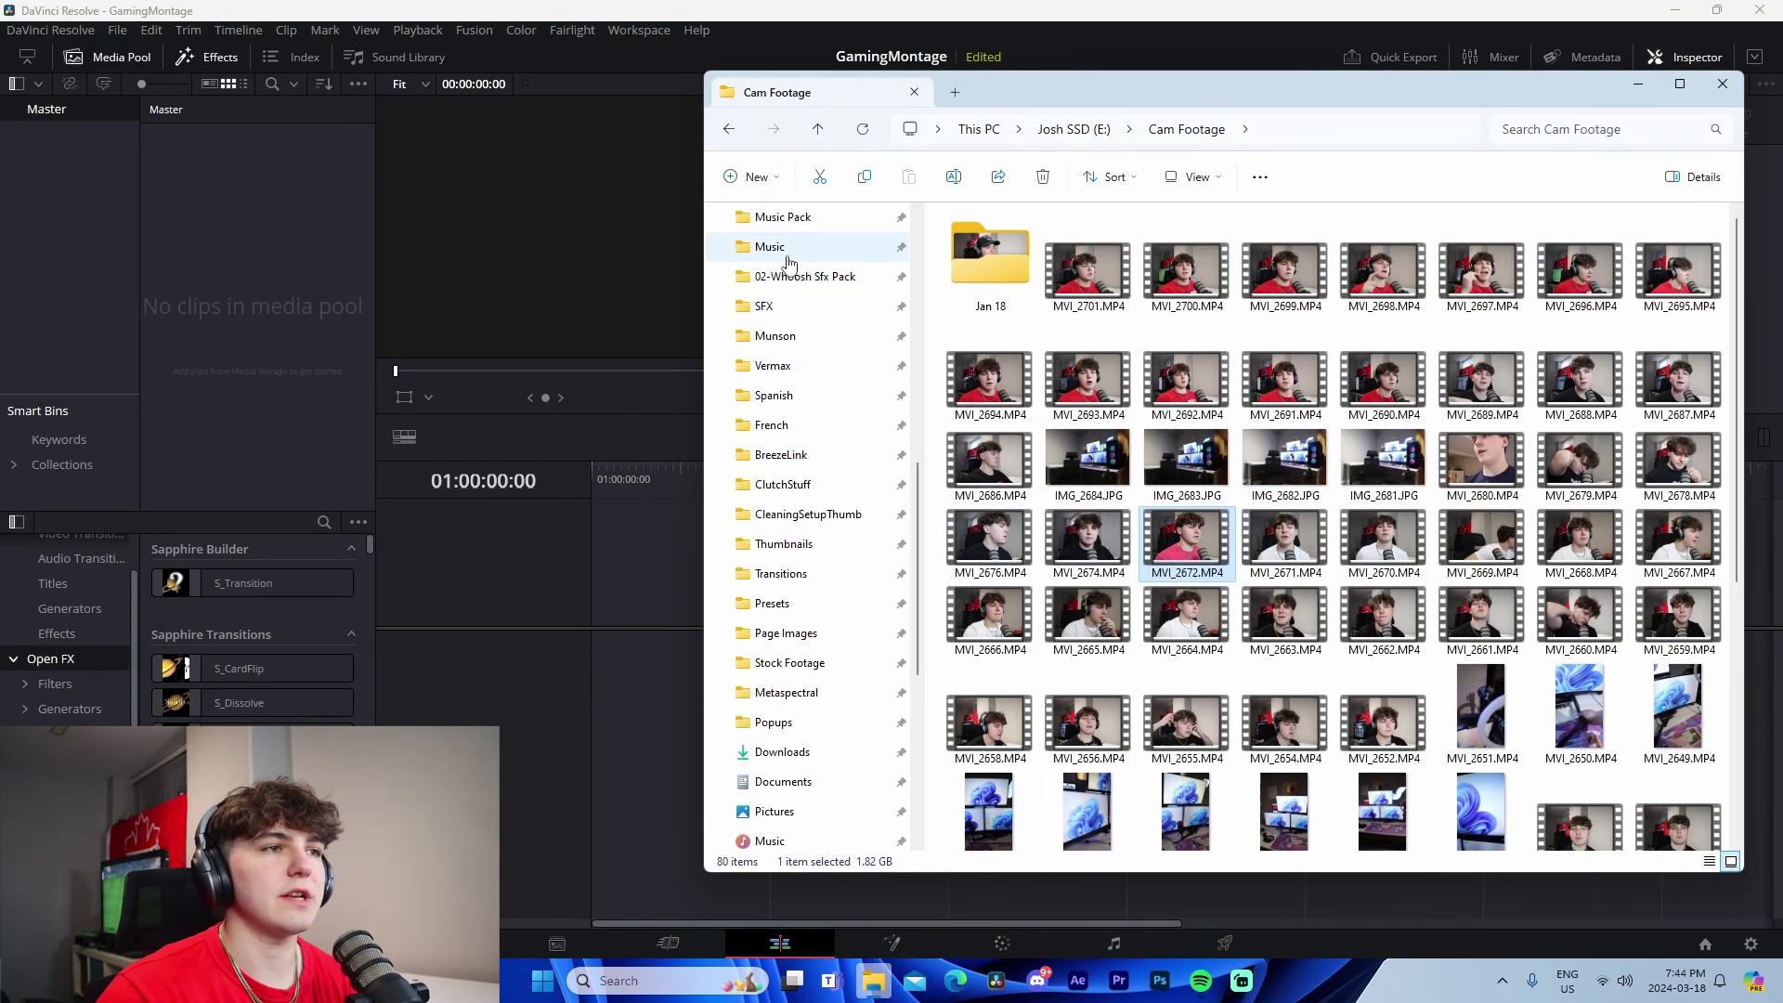
pyautogui.click(788, 258)
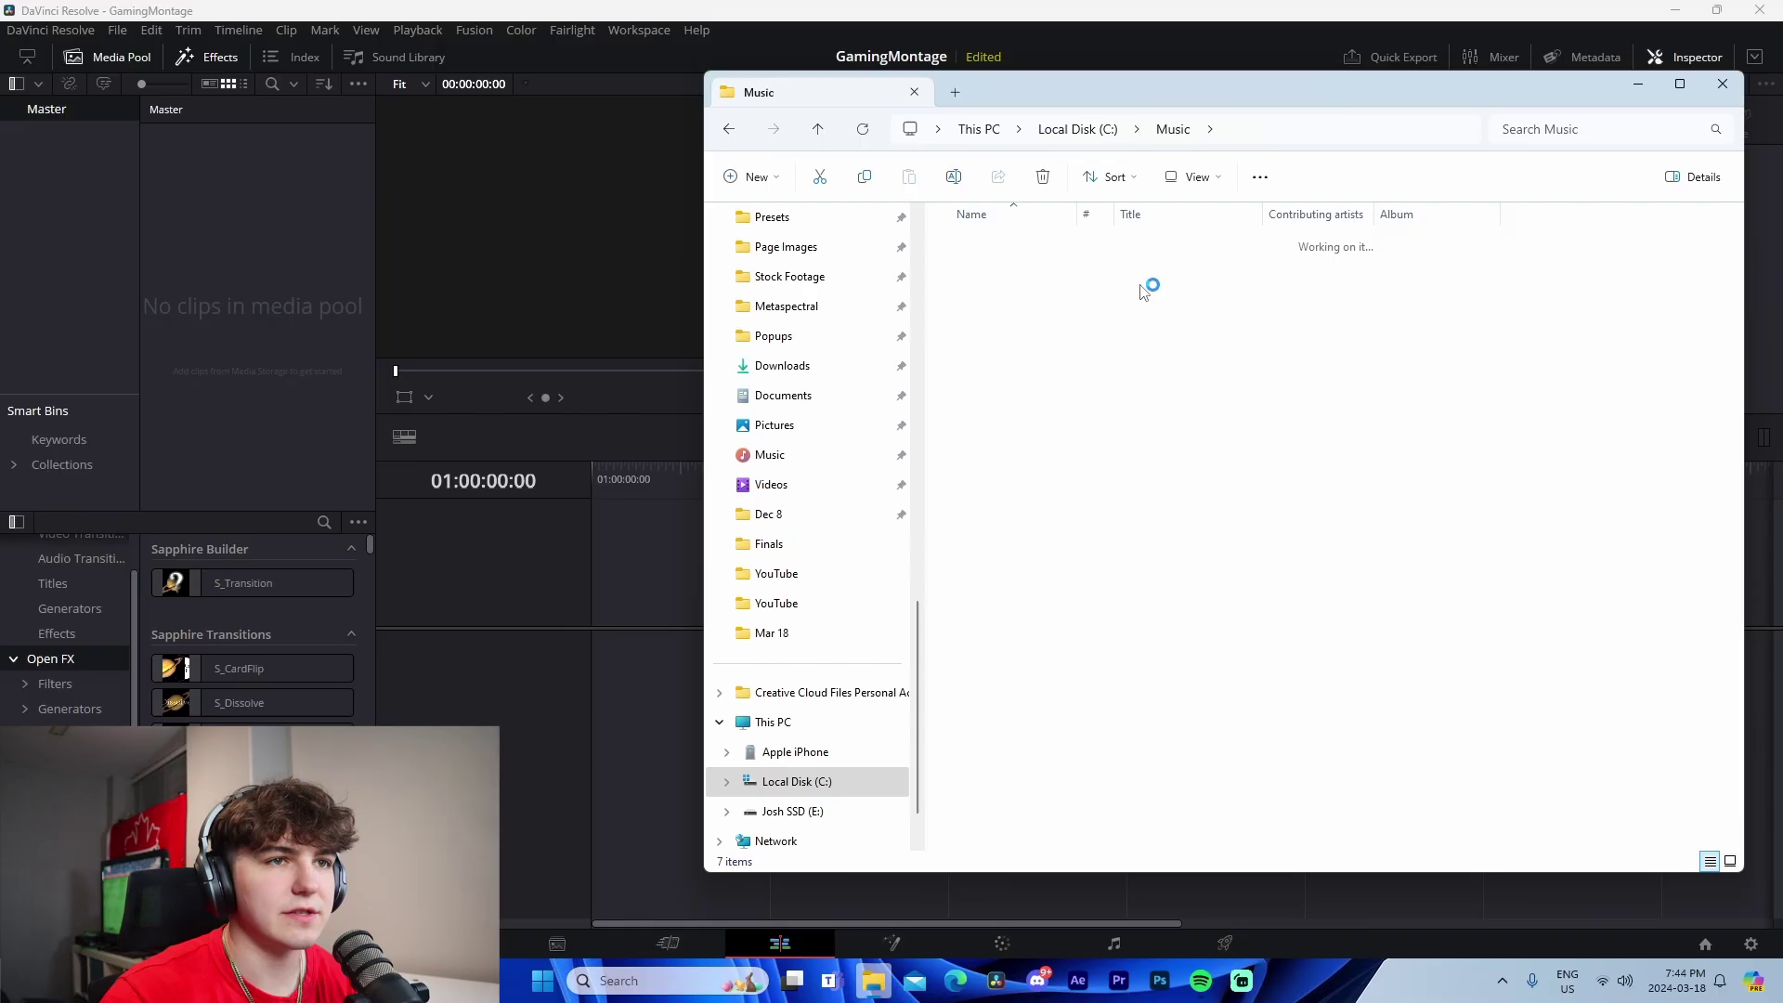
pyautogui.moveTo(1039, 391); pyautogui.dragTo(260, 269)
# Import all three clips from C:\Fortnite Clips into the media pool
pyautogui.scroll(2, 804, 501)
pyautogui.scroll(6, 804, 502)
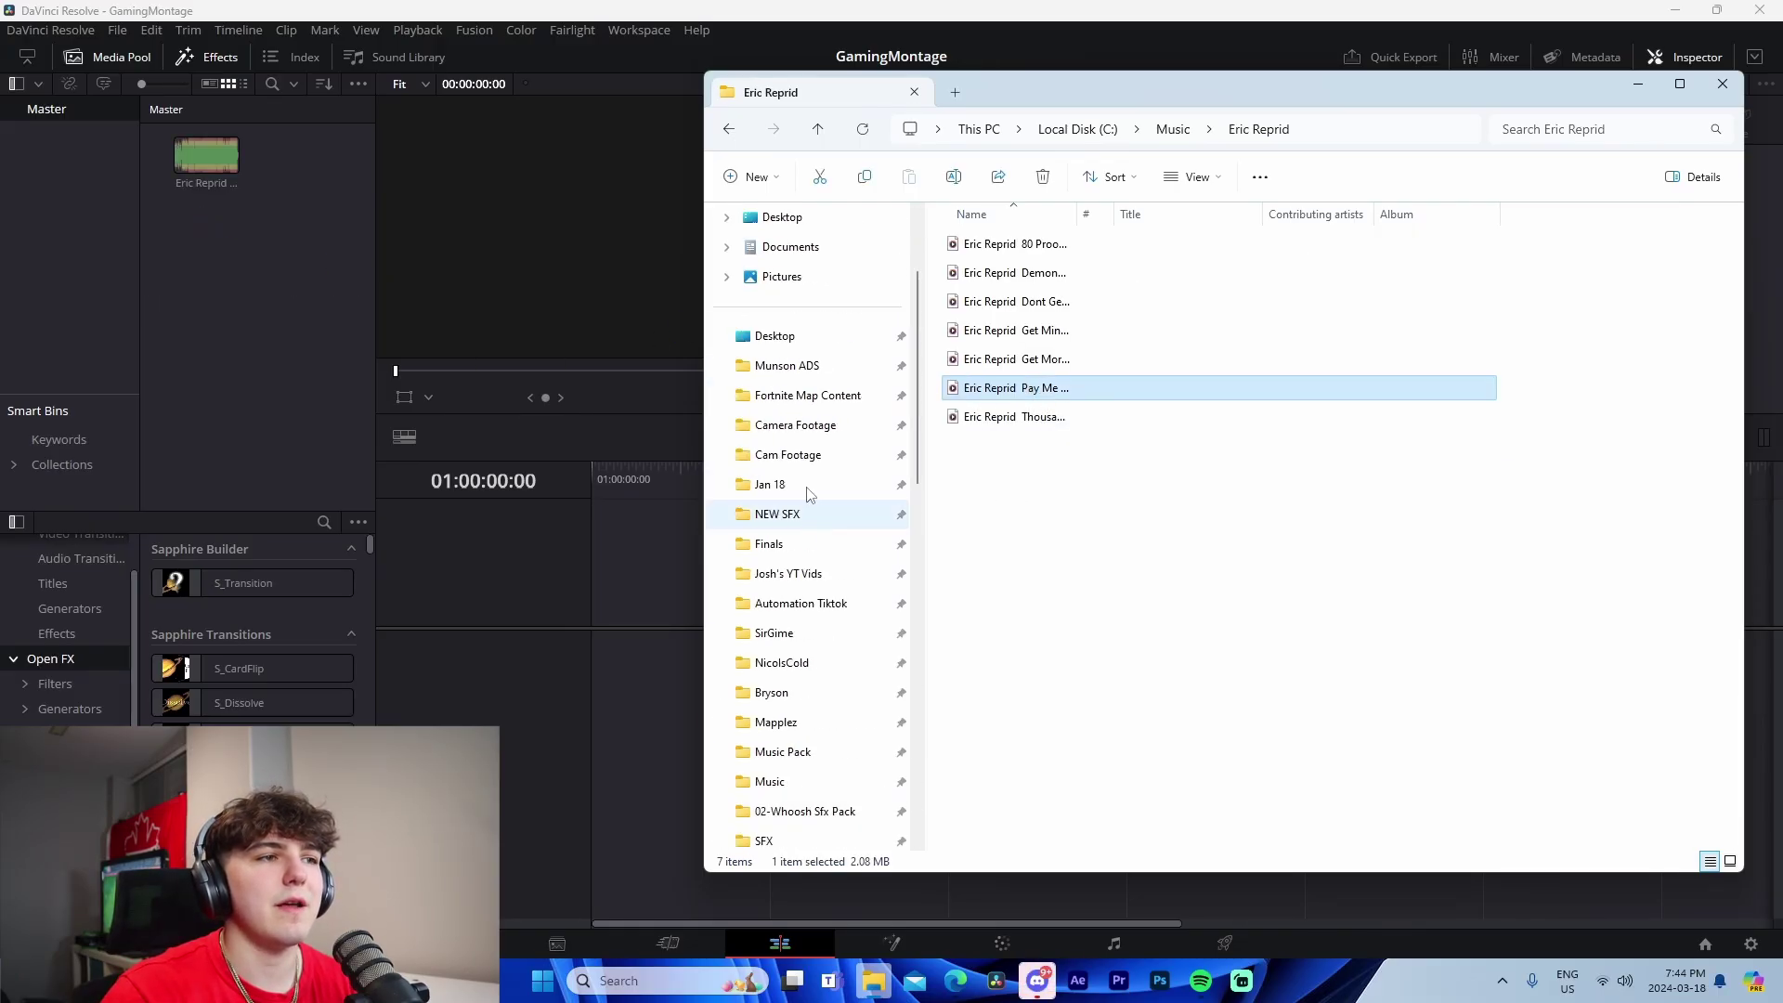
pyautogui.click(788, 425)
pyautogui.click(1092, 130)
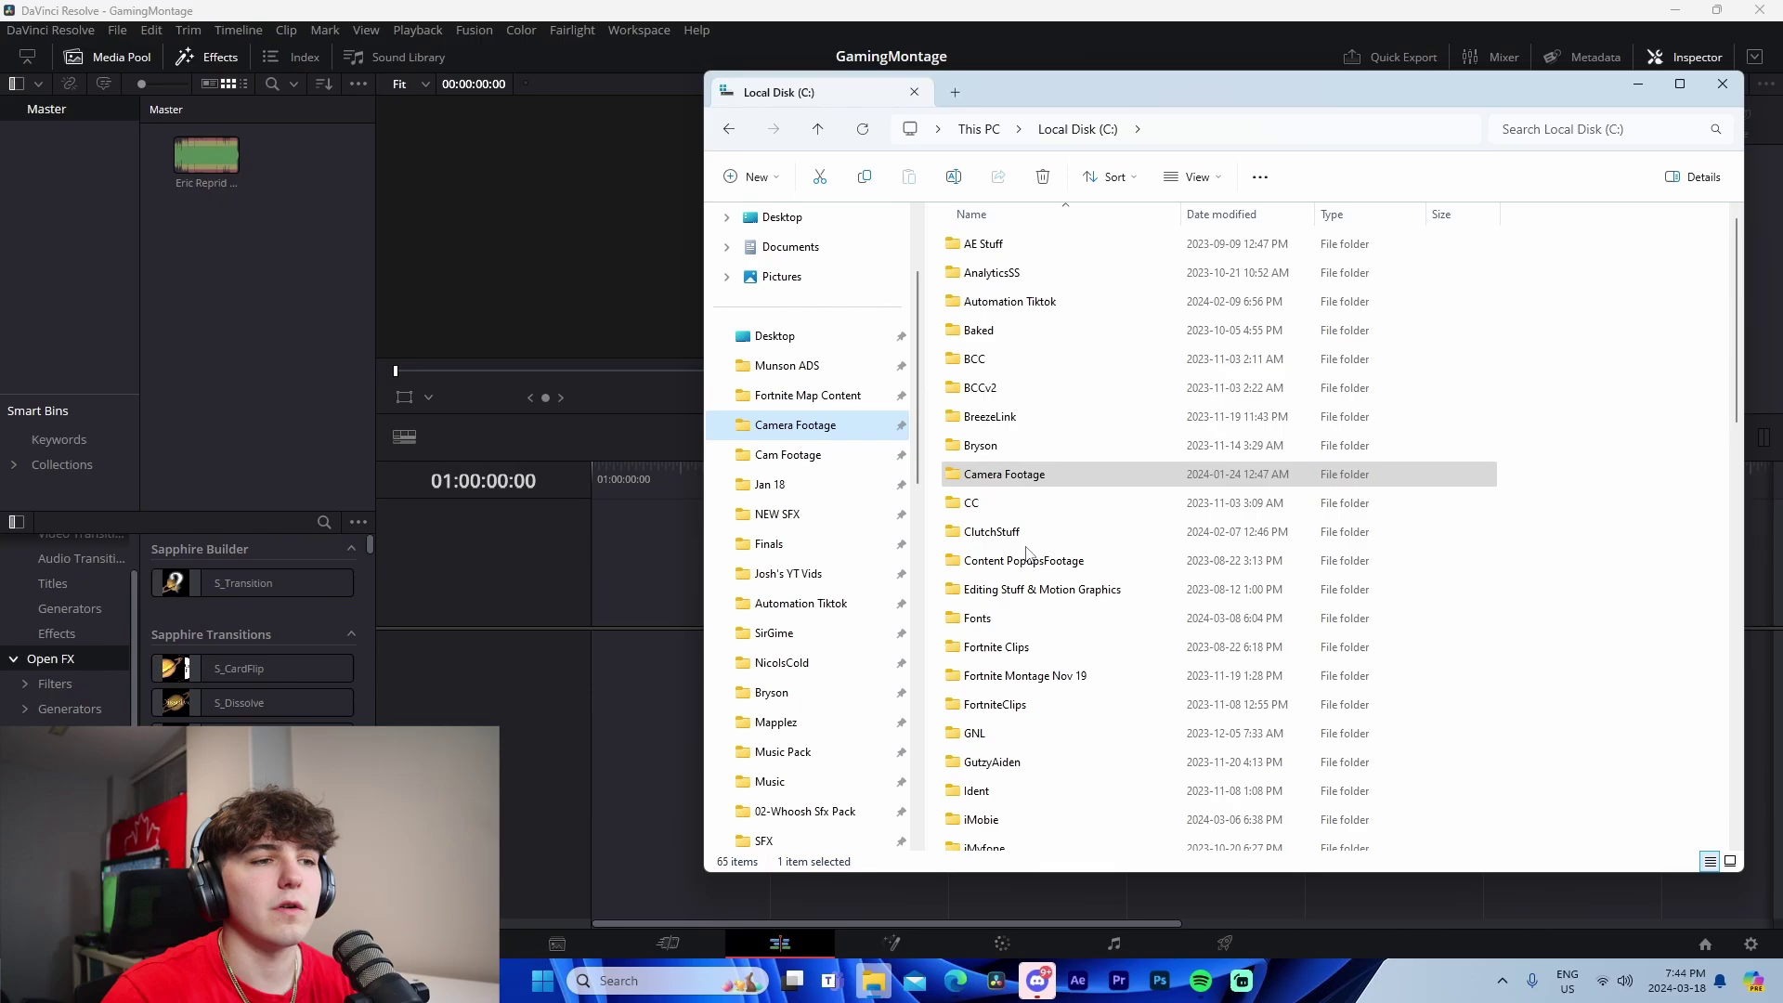
pyautogui.doubleClick(1027, 648)
pyautogui.hotkey('ctrl', 'a')
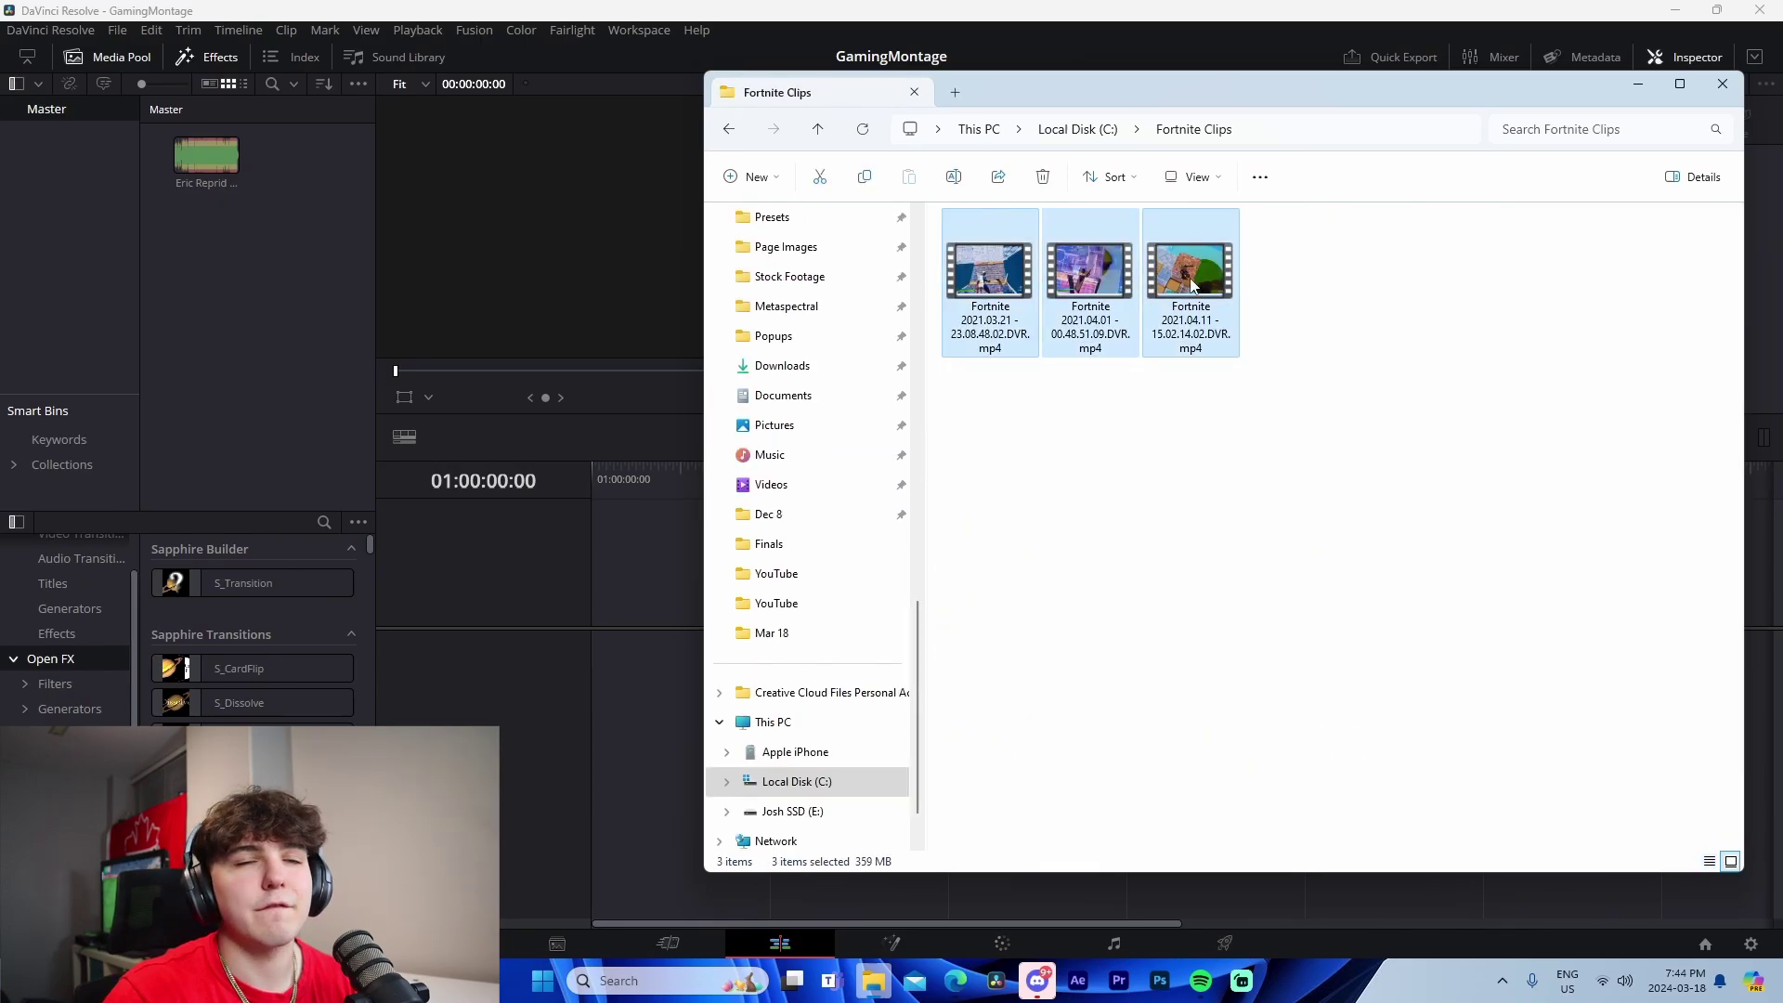
pyautogui.moveTo(1191, 279); pyautogui.dragTo(235, 243)
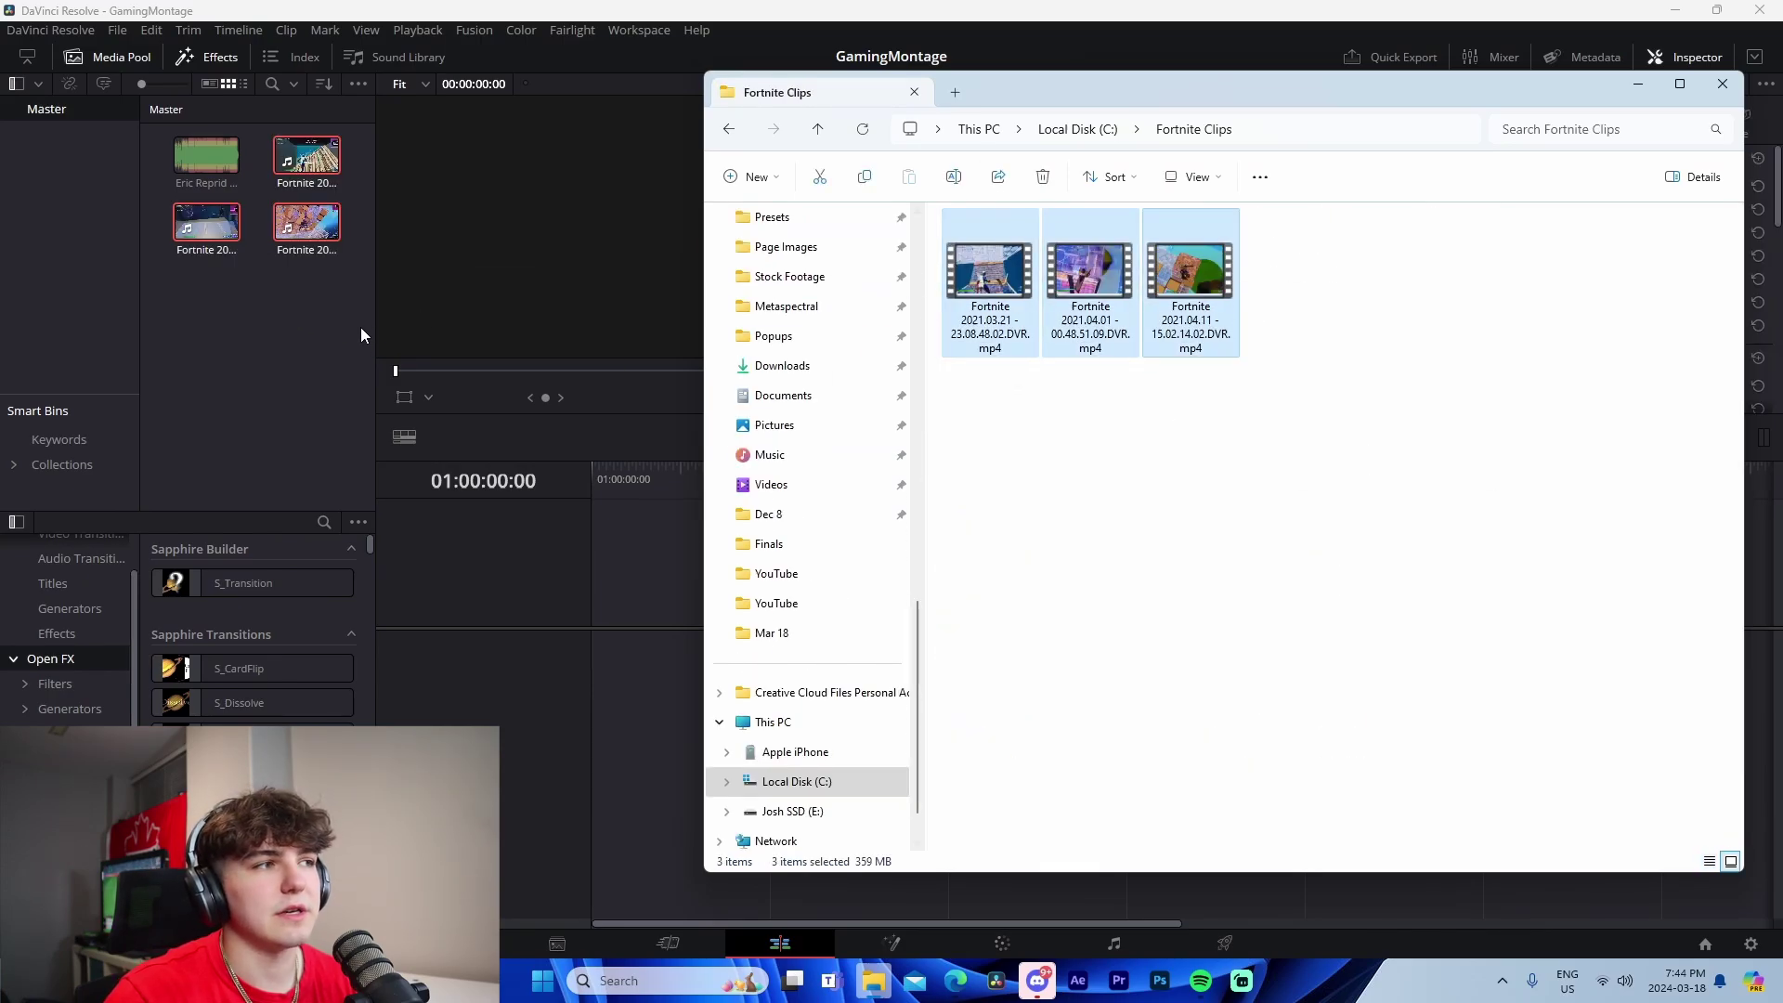
pyautogui.click(204, 186)
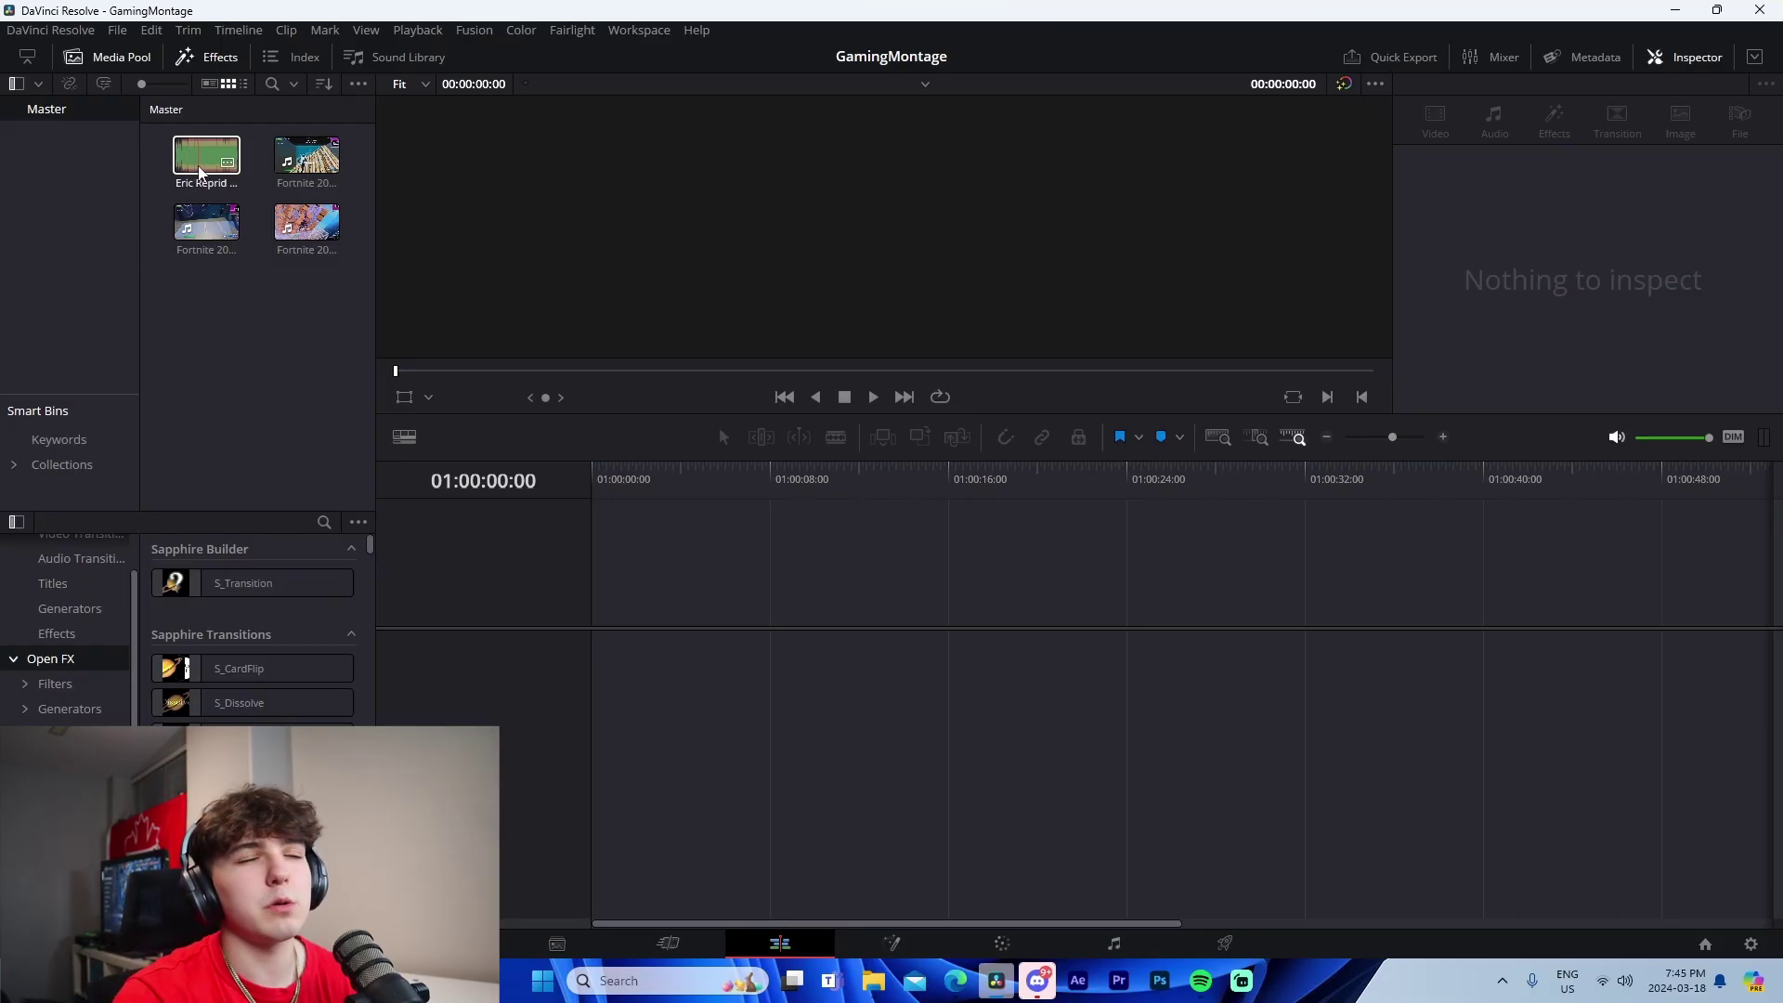
# Place the Pay Me song on a new timeline and zoom in around 29 seconds
pyautogui.moveTo(200, 172); pyautogui.dragTo(613, 521)
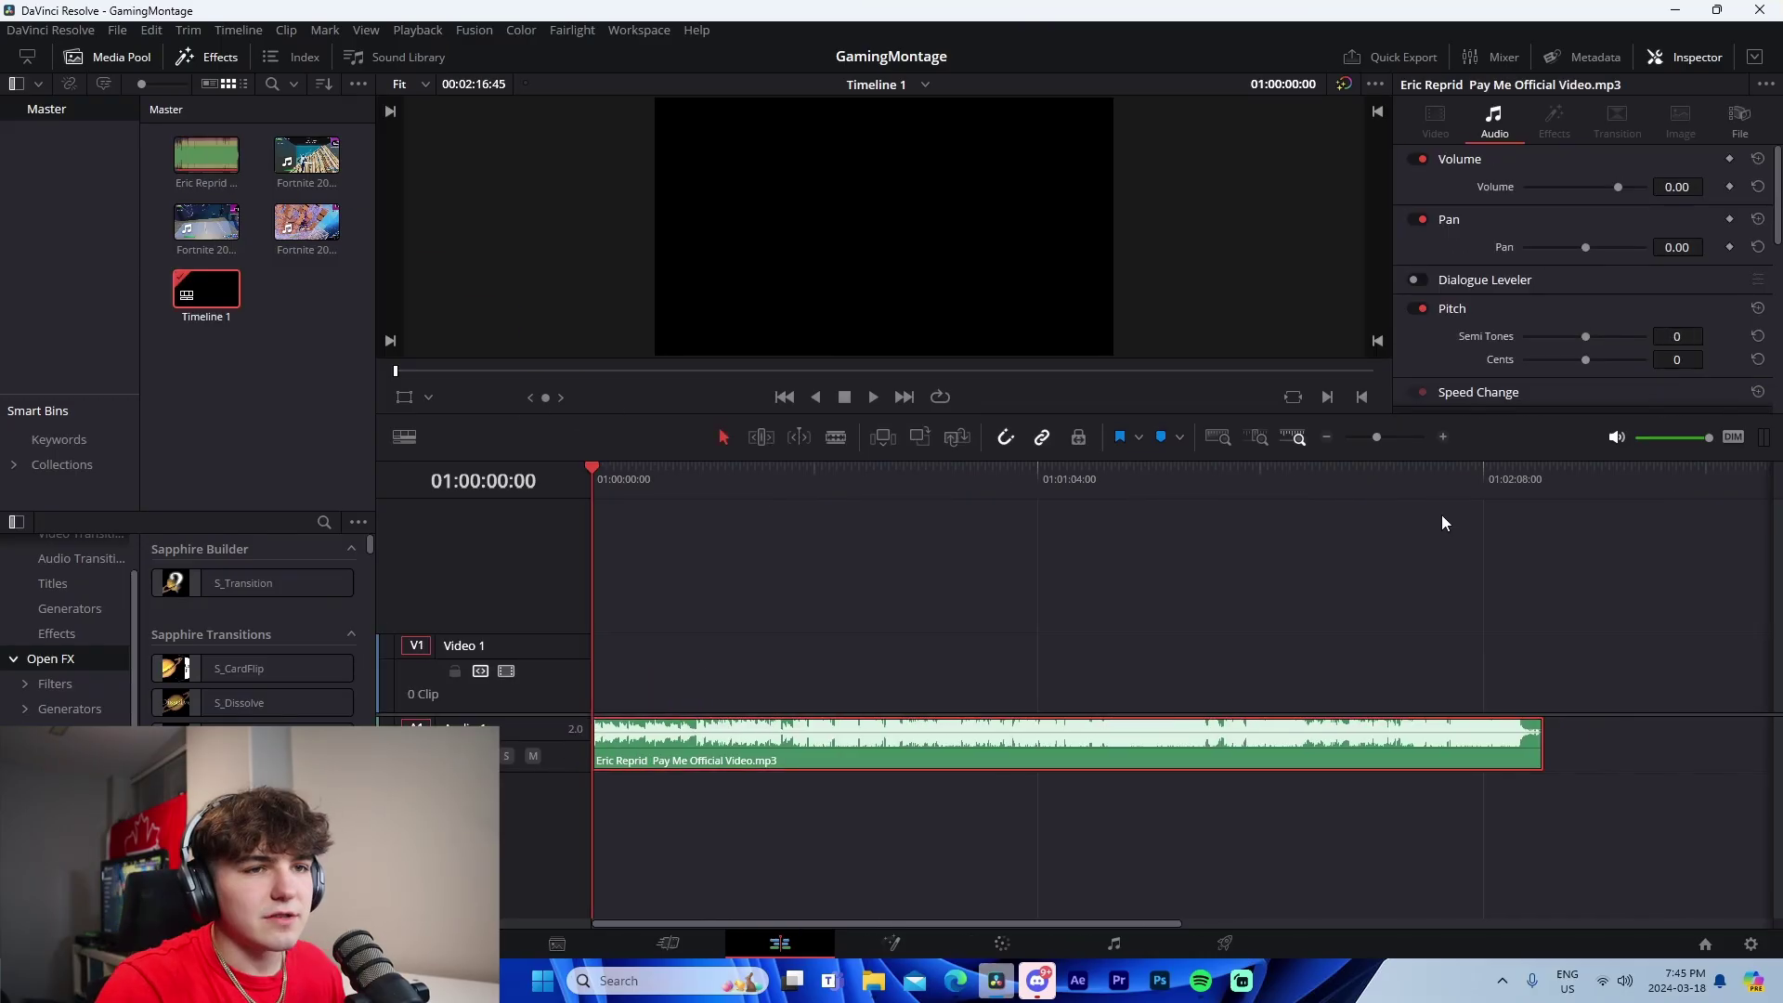
pyautogui.click(1443, 437)
pyautogui.moveTo(981, 491); pyautogui.dragTo(1417, 490)
pyautogui.click(1443, 437)
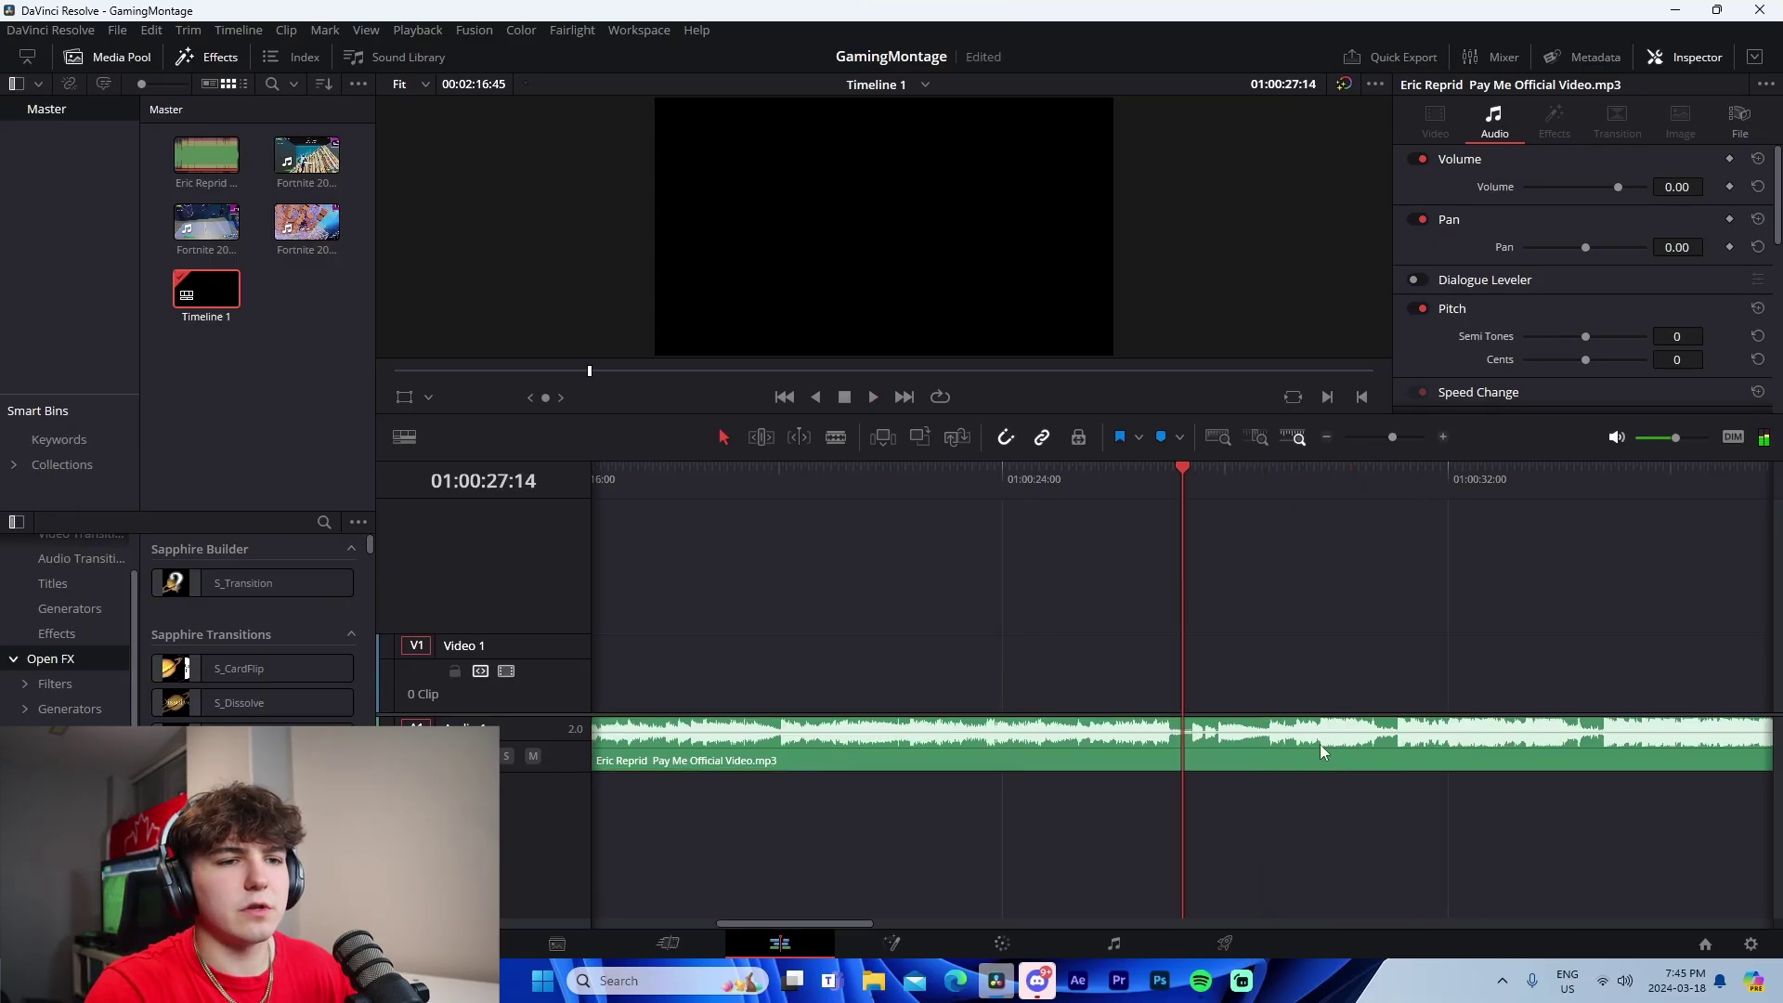
# Add a marker on the beat at 01:00:29:42
pyautogui.press('space')
pyautogui.click(1308, 471)
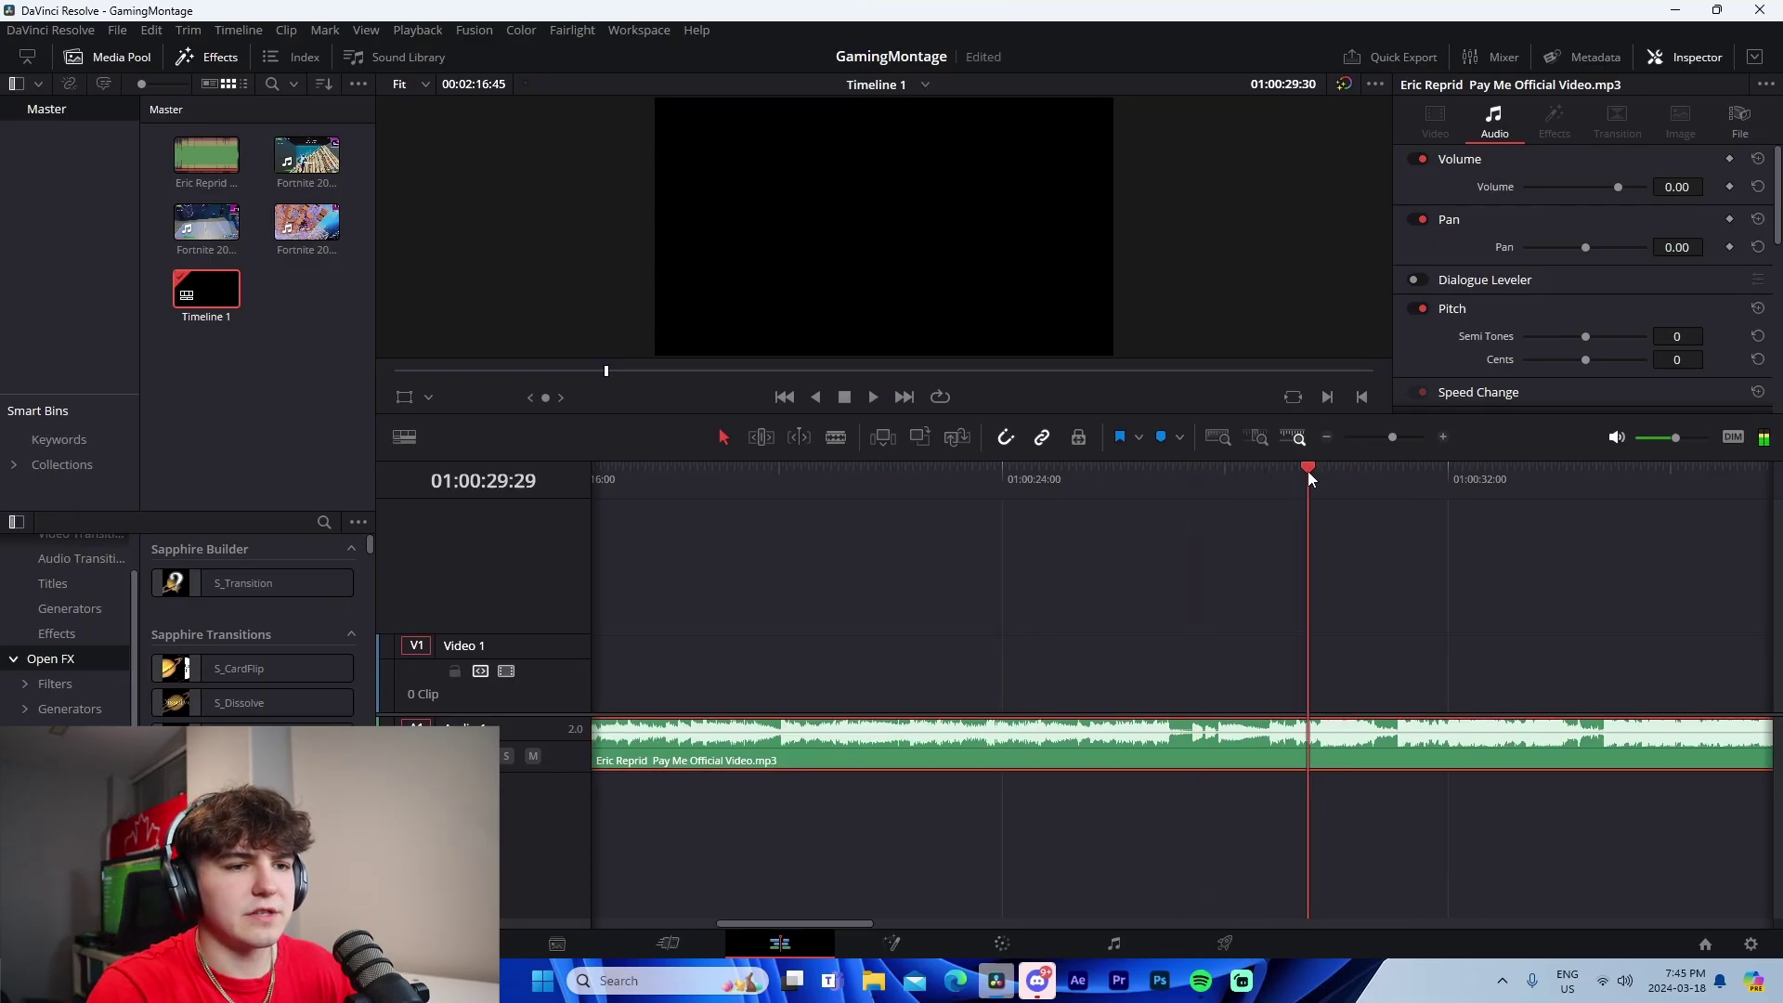
pyautogui.hotkey('ctrl', '=')
pyautogui.click(1199, 472)
pyautogui.moveTo(1198, 472); pyautogui.dragTo(1185, 476)
pyautogui.press('m')
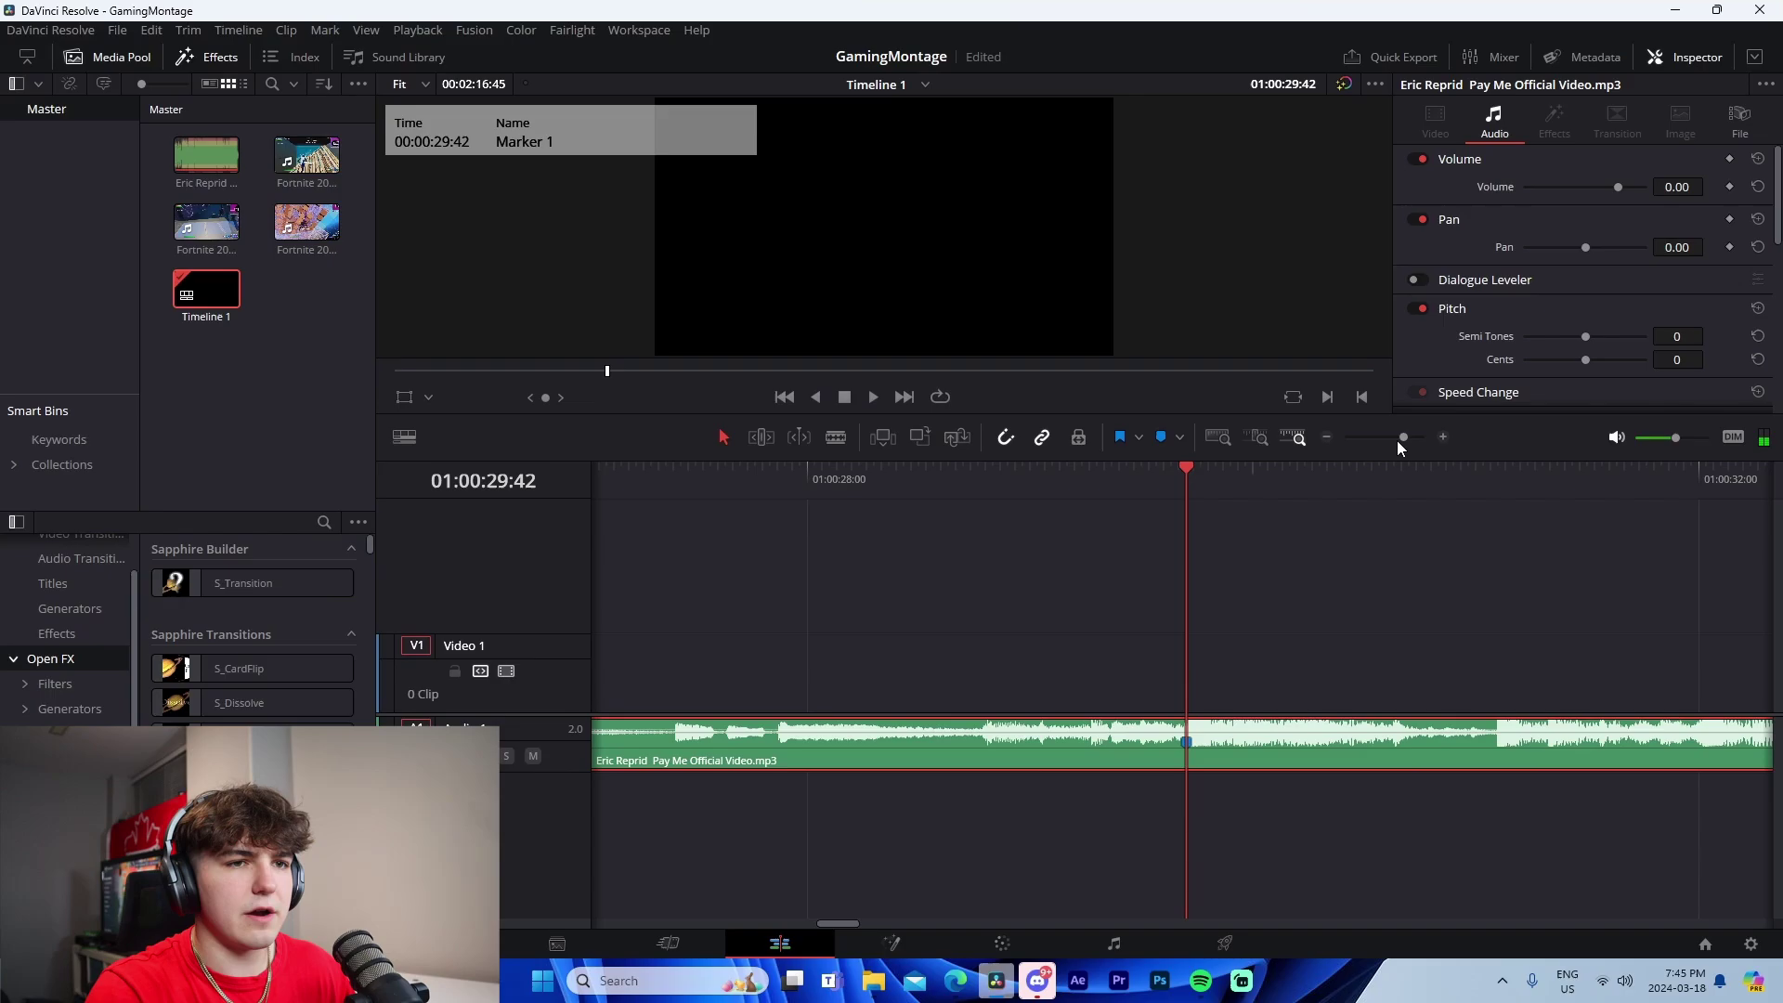
# Locate the next beat, add a second marker, and zoom out to the first minute
pyautogui.press('space')
pyautogui.click(1327, 437)
pyautogui.press('space')
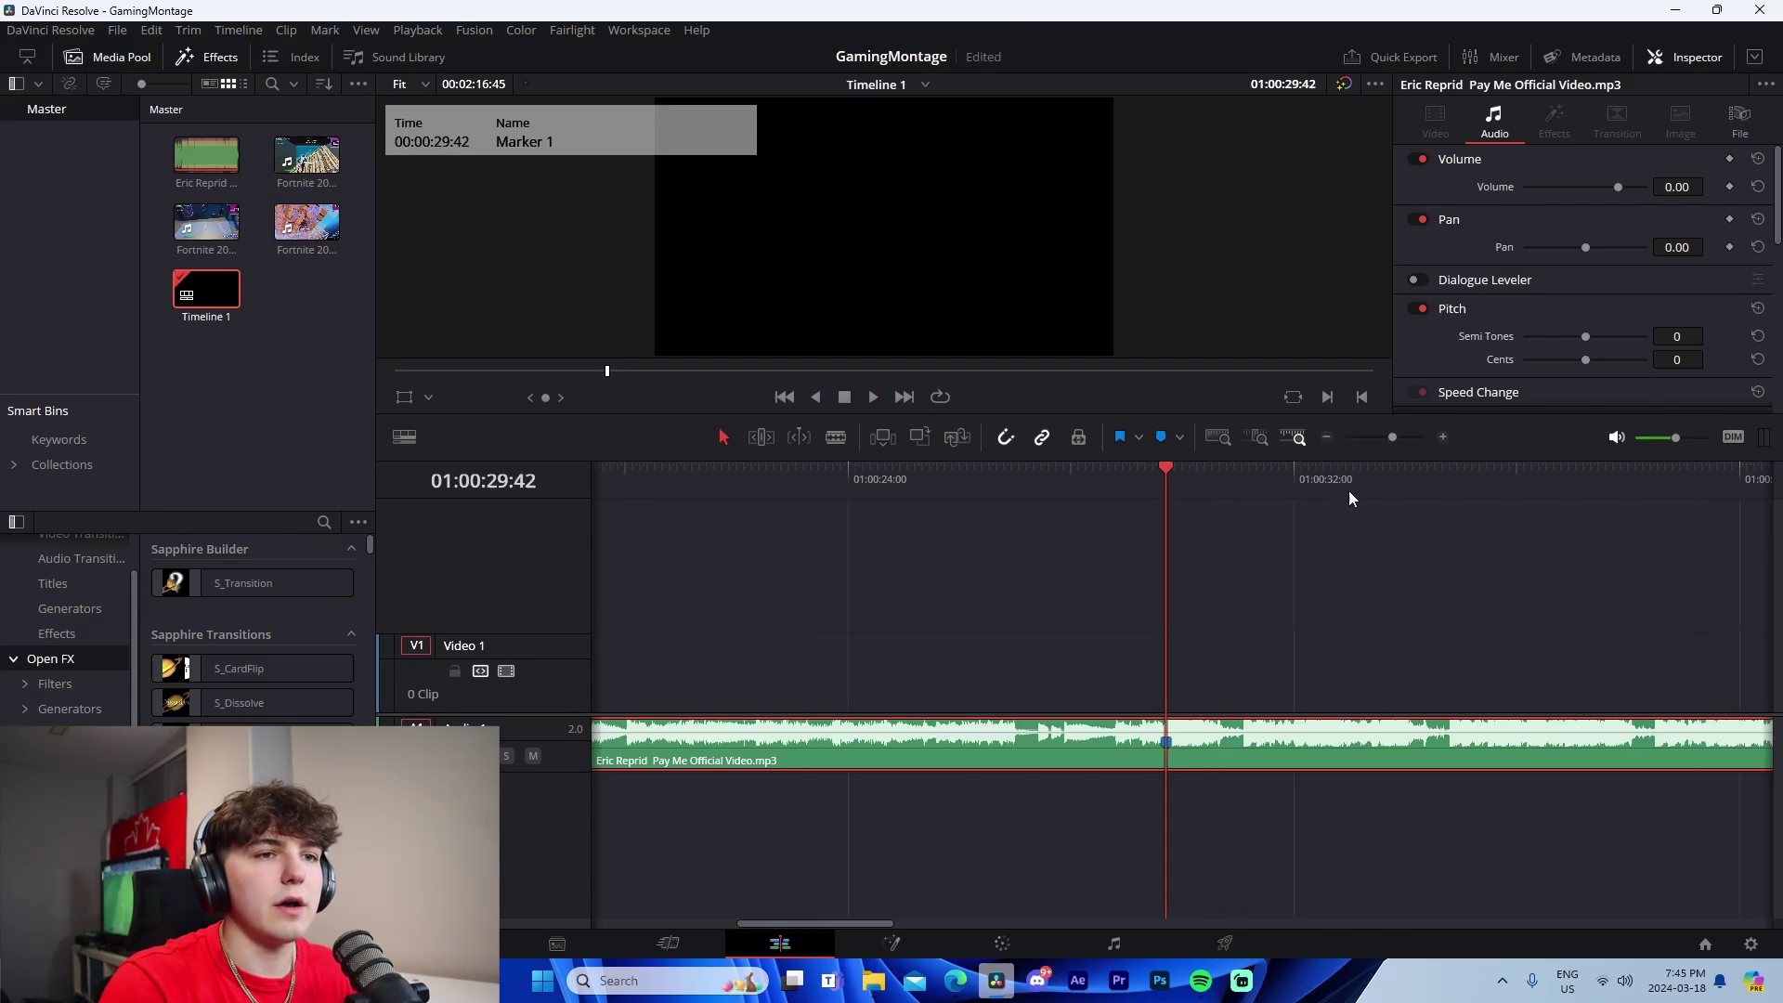
pyautogui.click(1327, 438)
pyautogui.press('space')
pyautogui.click(1445, 438)
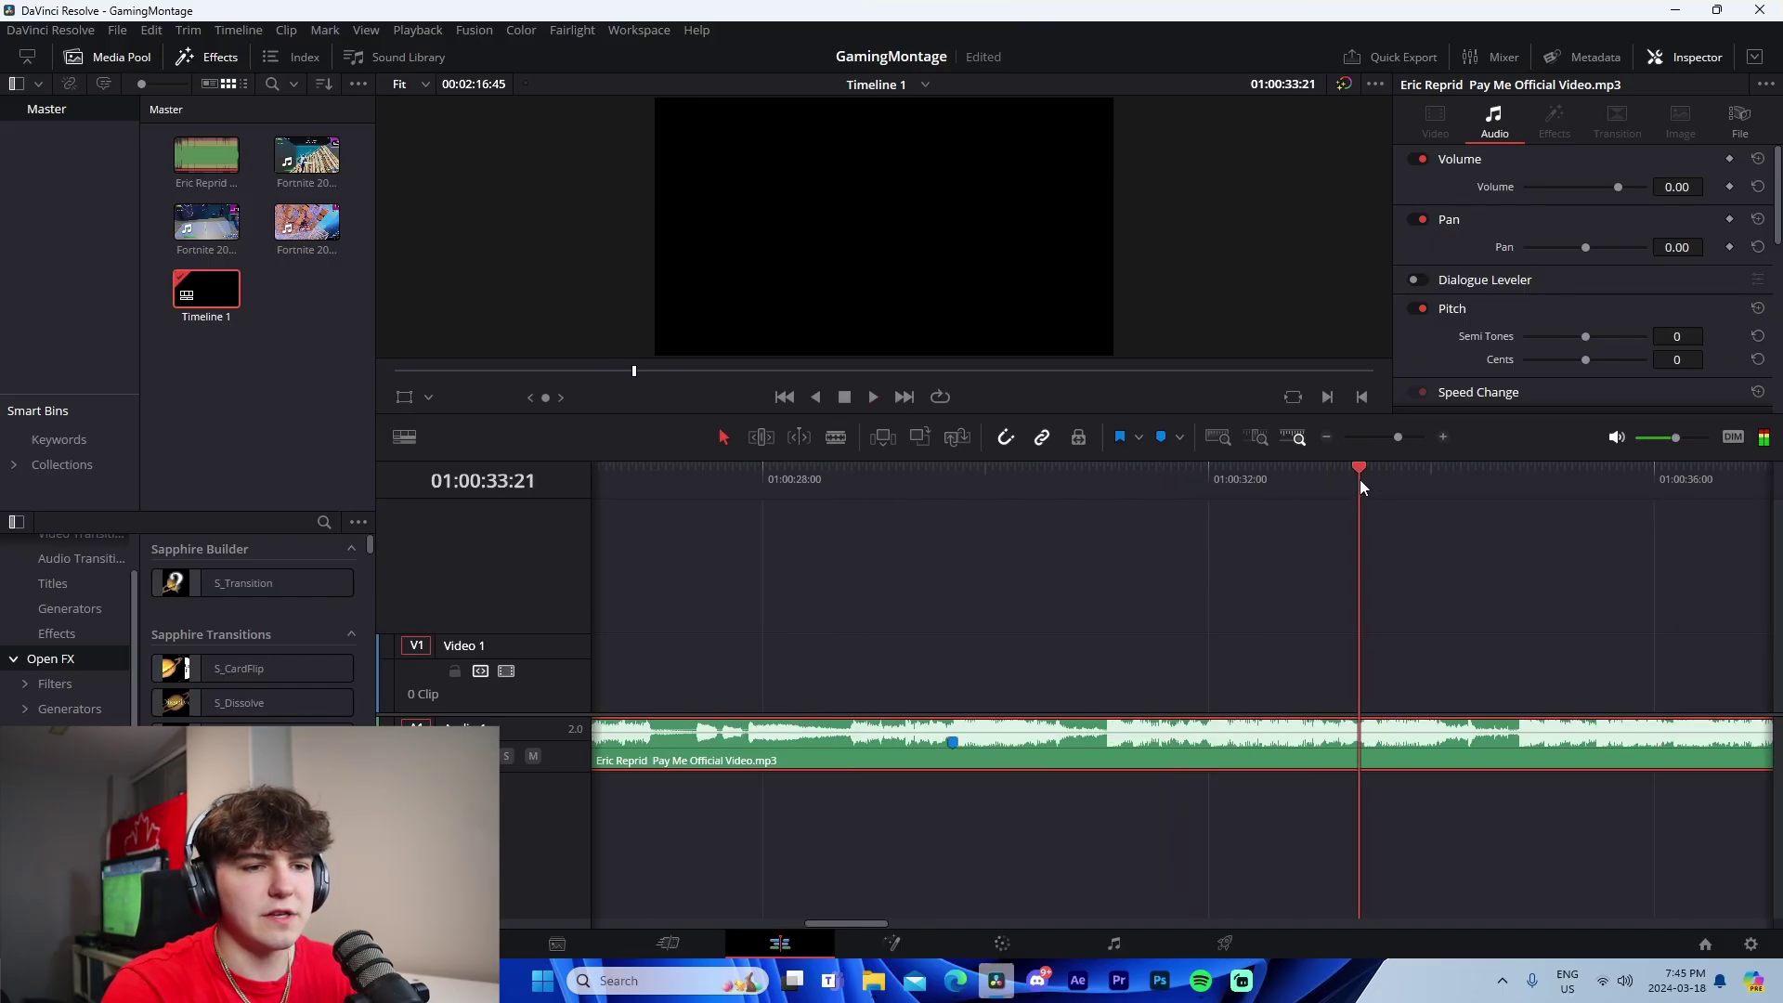
pyautogui.press('space')
pyautogui.click(1446, 438)
pyautogui.press('j')
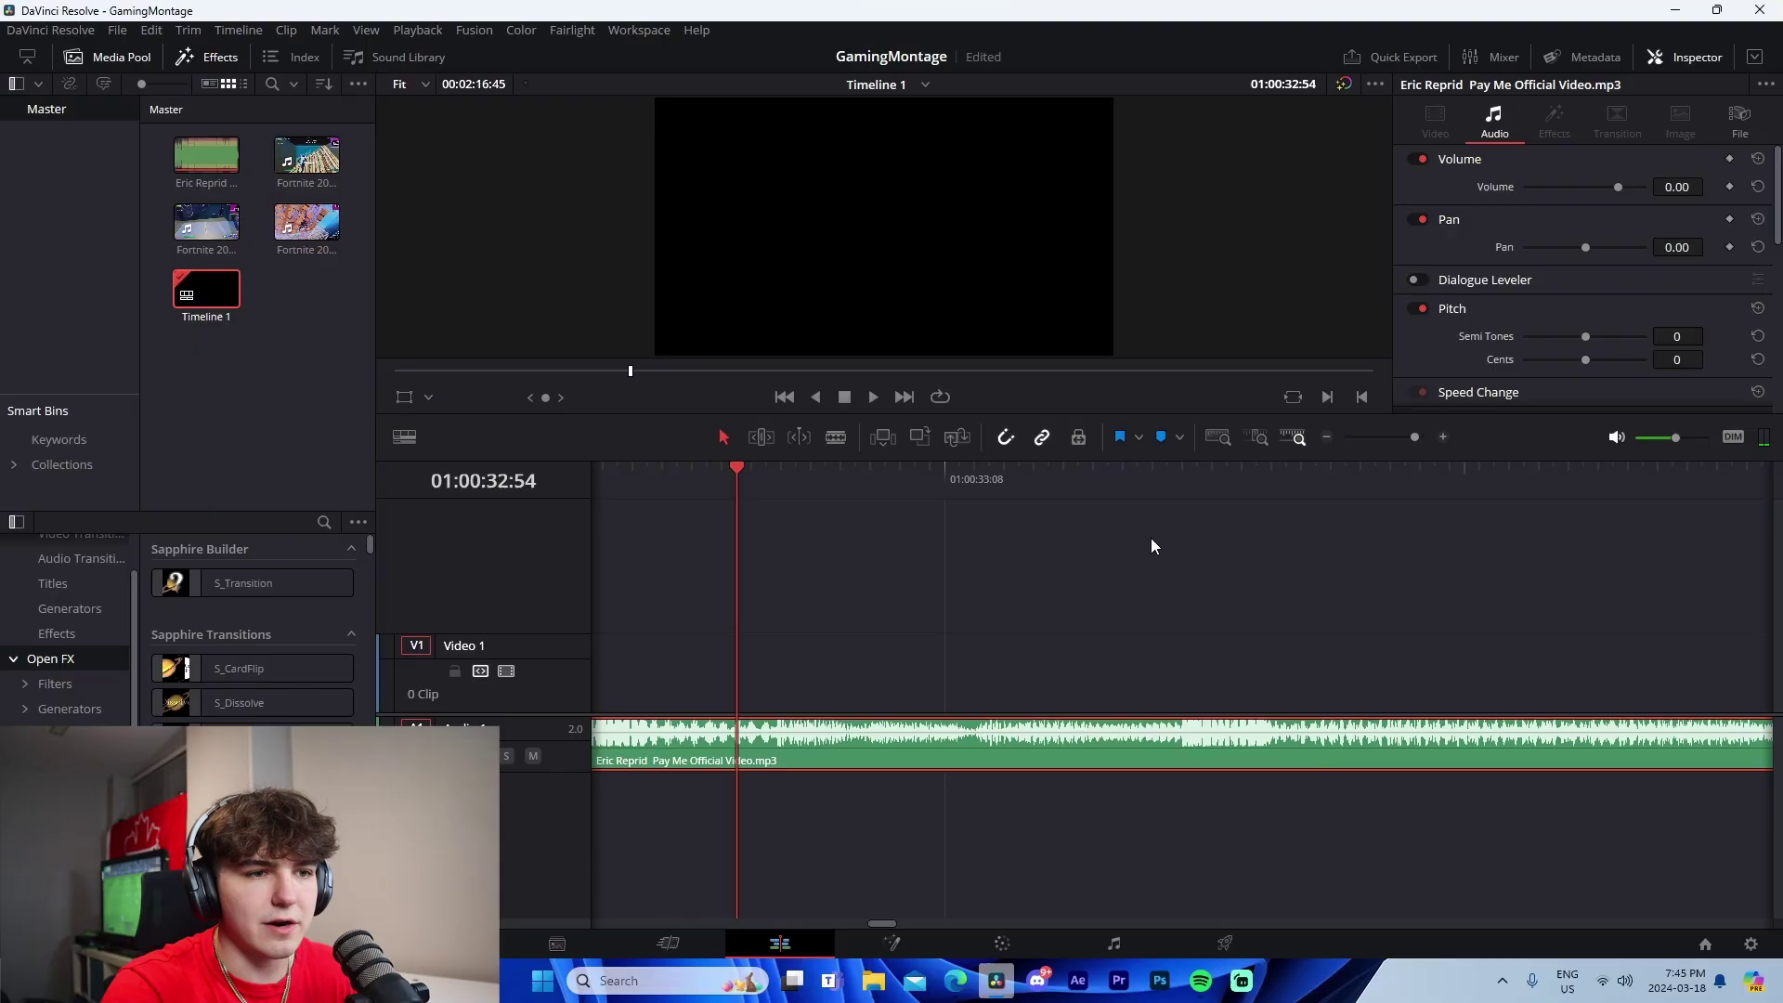
pyautogui.click(1182, 475)
pyautogui.press('m')
pyautogui.press('space')
pyautogui.click(1327, 437)
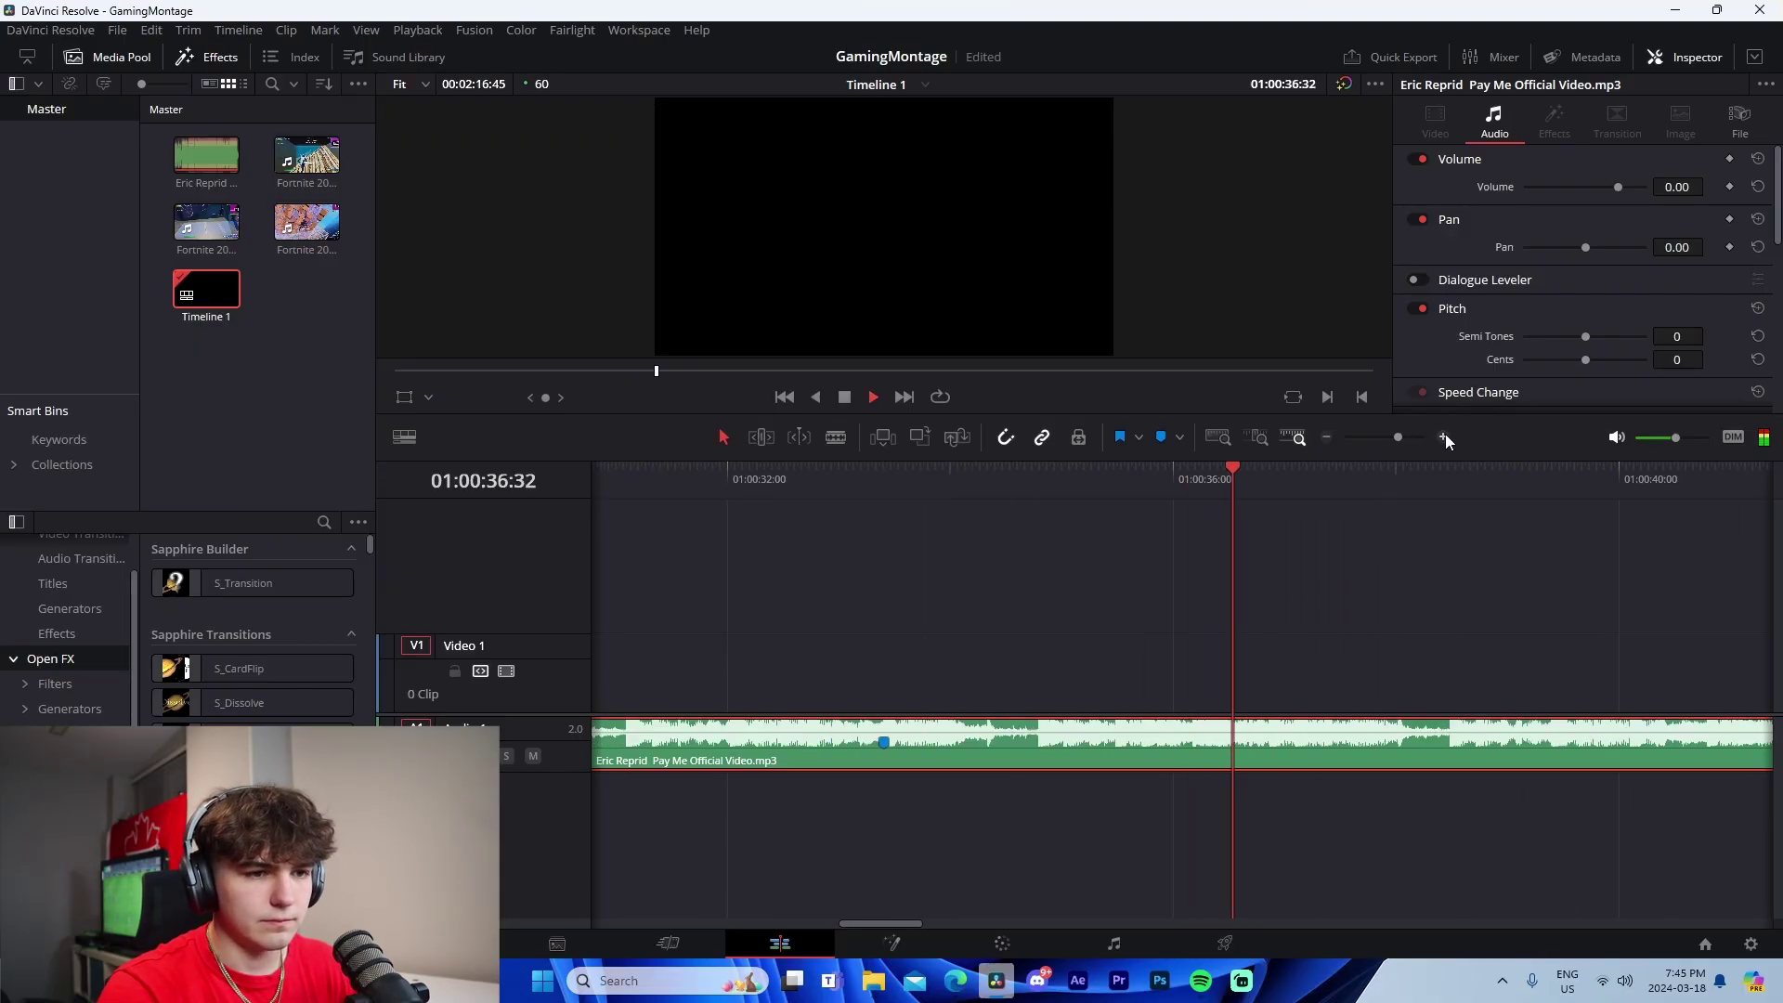
pyautogui.click(1327, 438)
pyautogui.press('space')
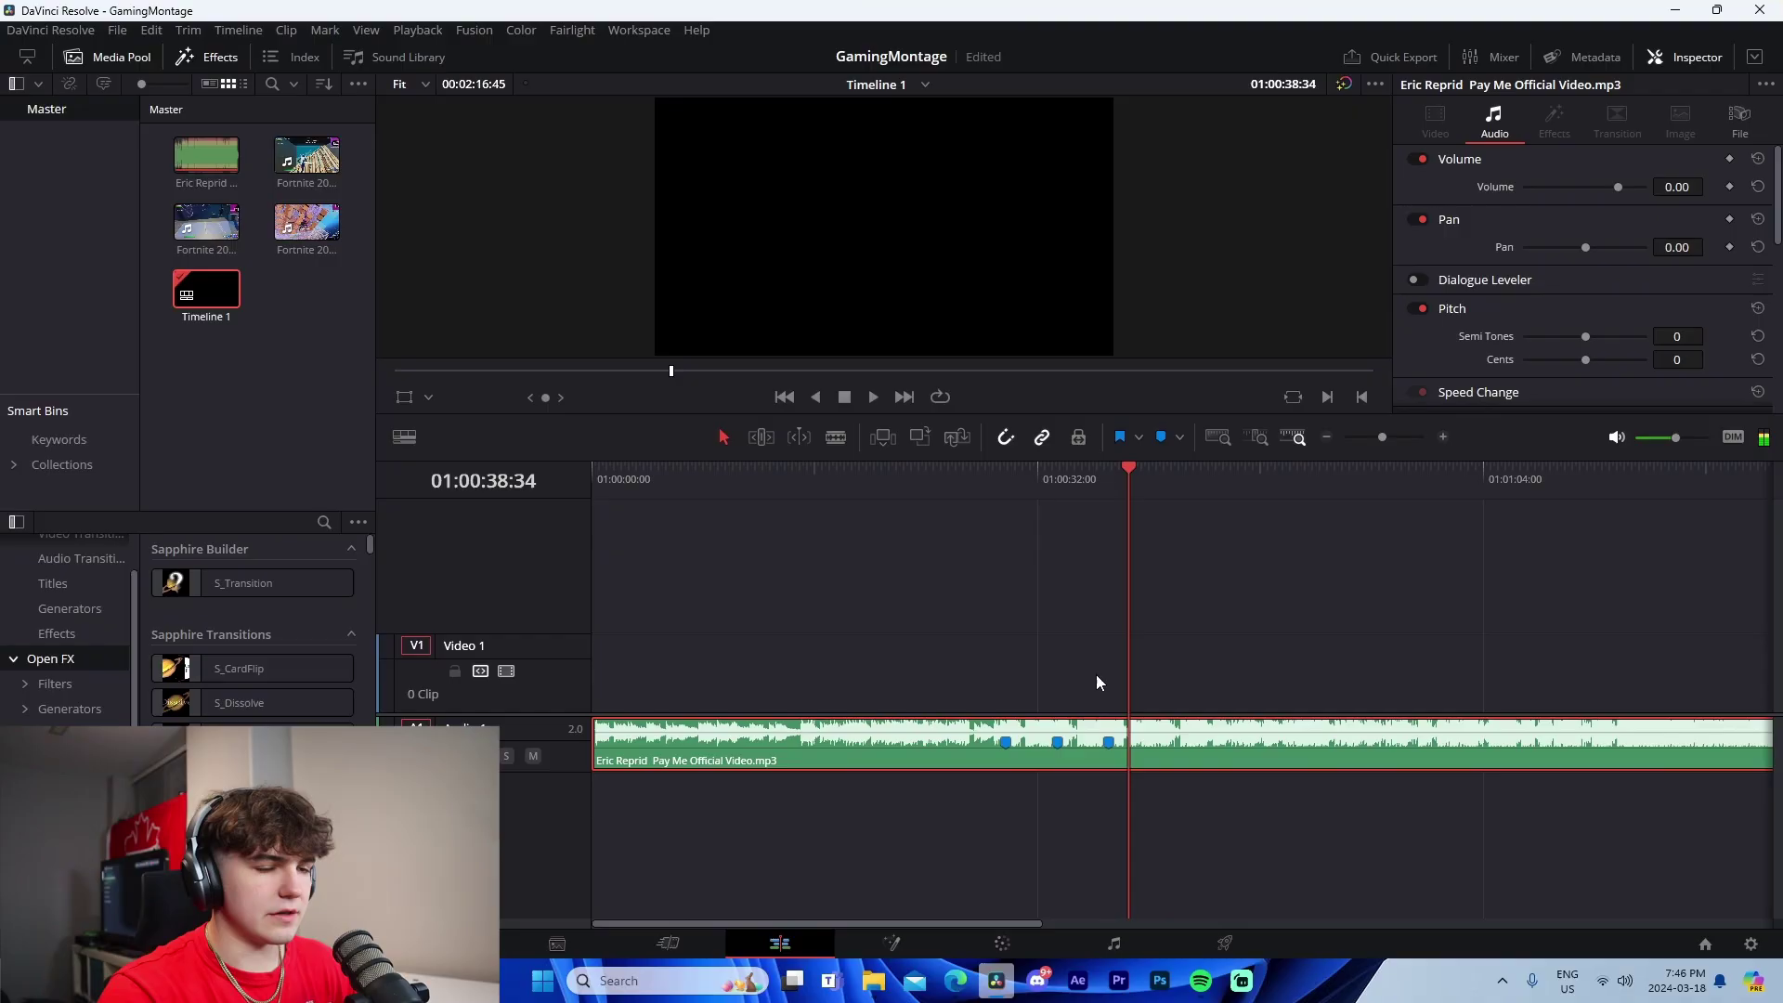
# Blade the song at two beats and delete the unwanted opening and leftover end
pyautogui.press('b')
pyautogui.click(844, 767)
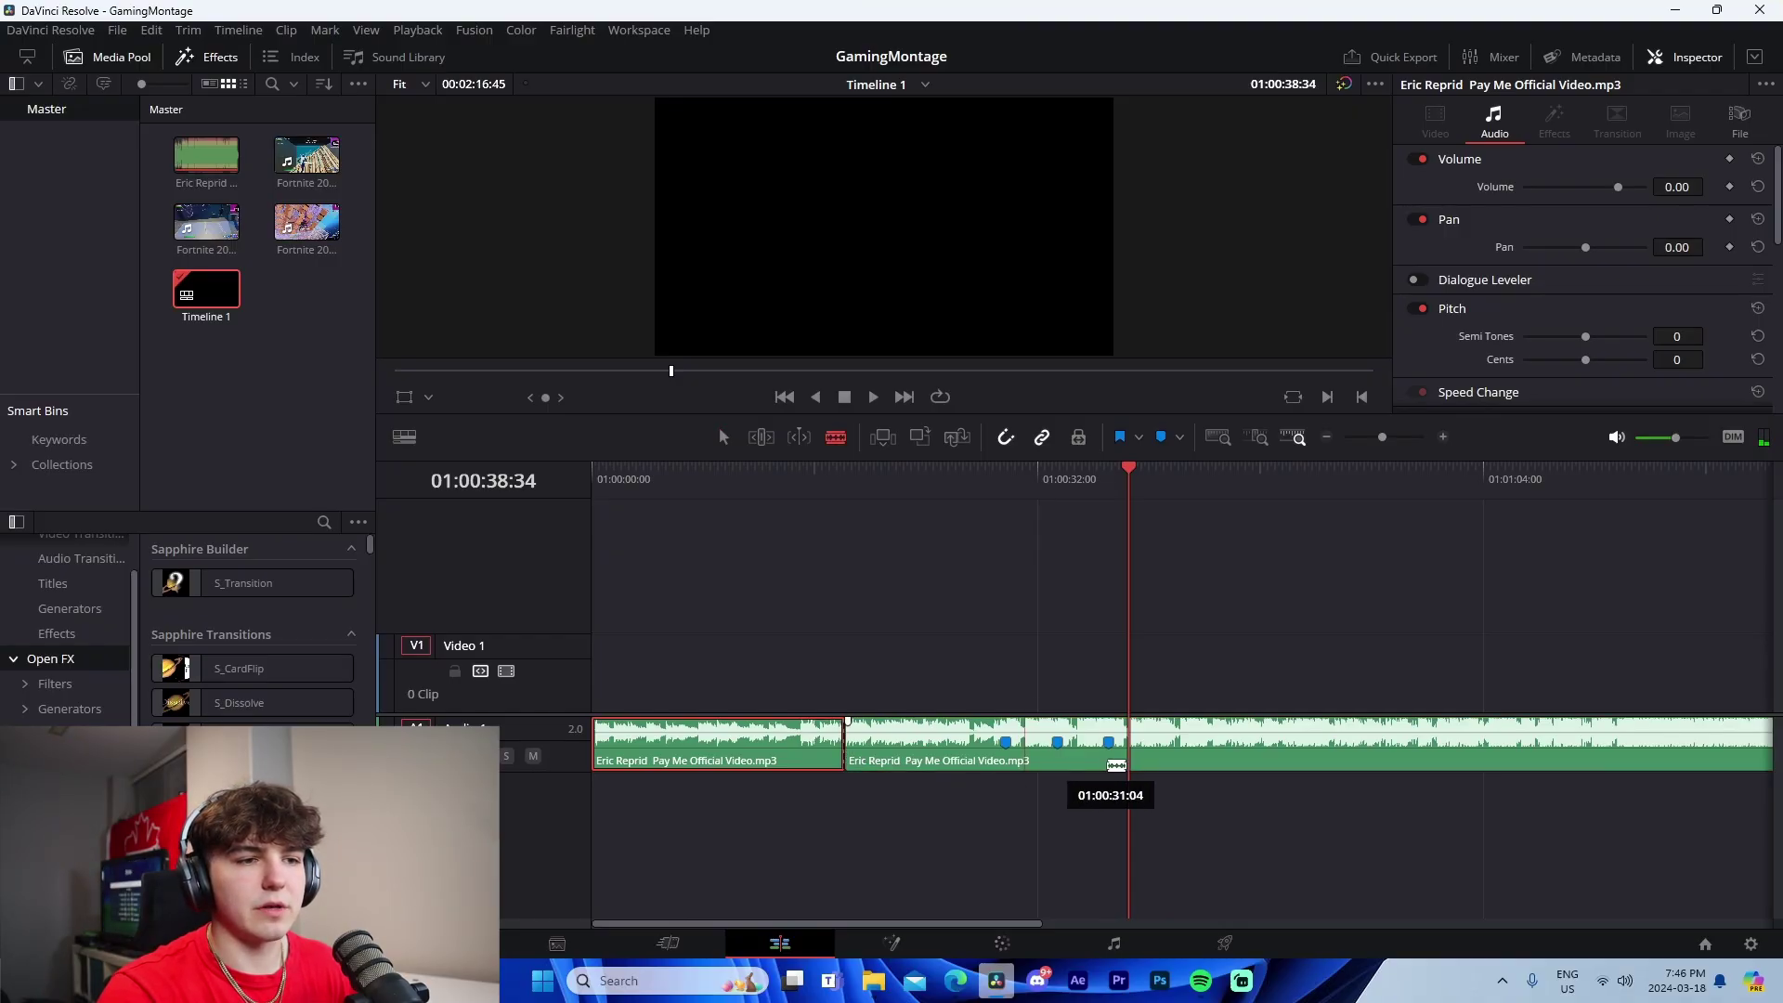
pyautogui.hotkey('ctrl', 'z')
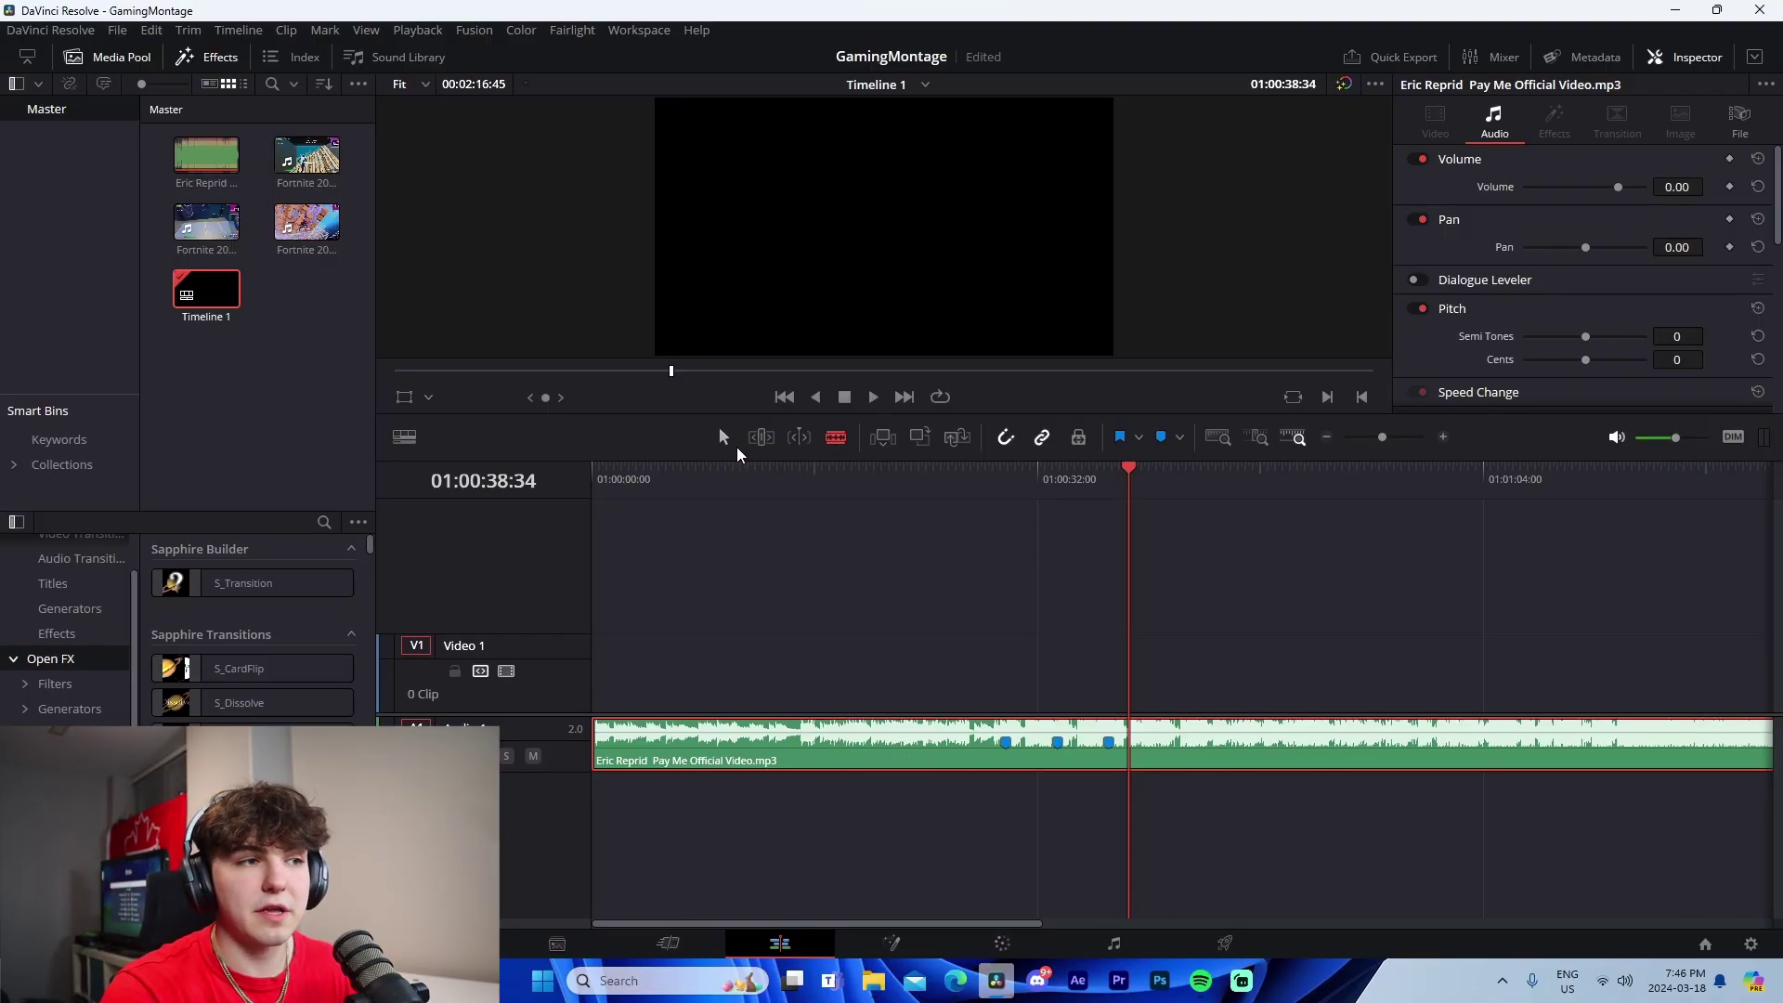
pyautogui.click(833, 438)
pyautogui.click(889, 753)
pyautogui.press('a')
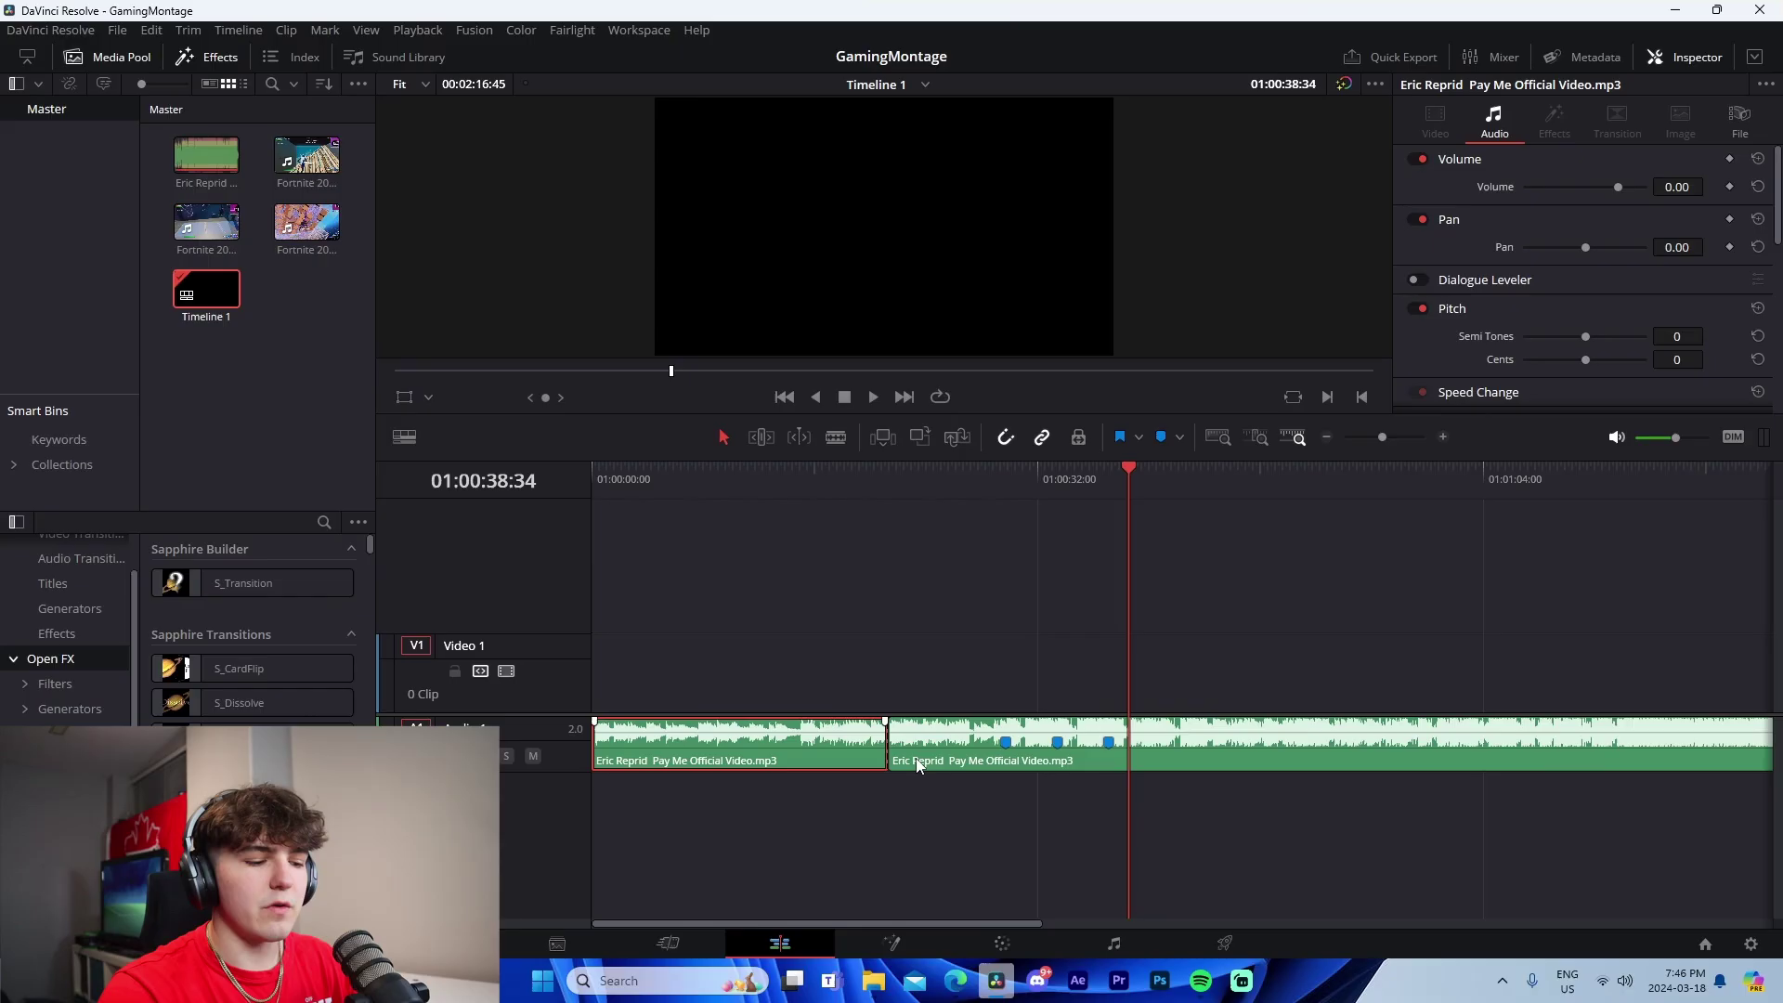
pyautogui.press('BackSpace')
pyautogui.press('b')
pyautogui.click(1226, 755)
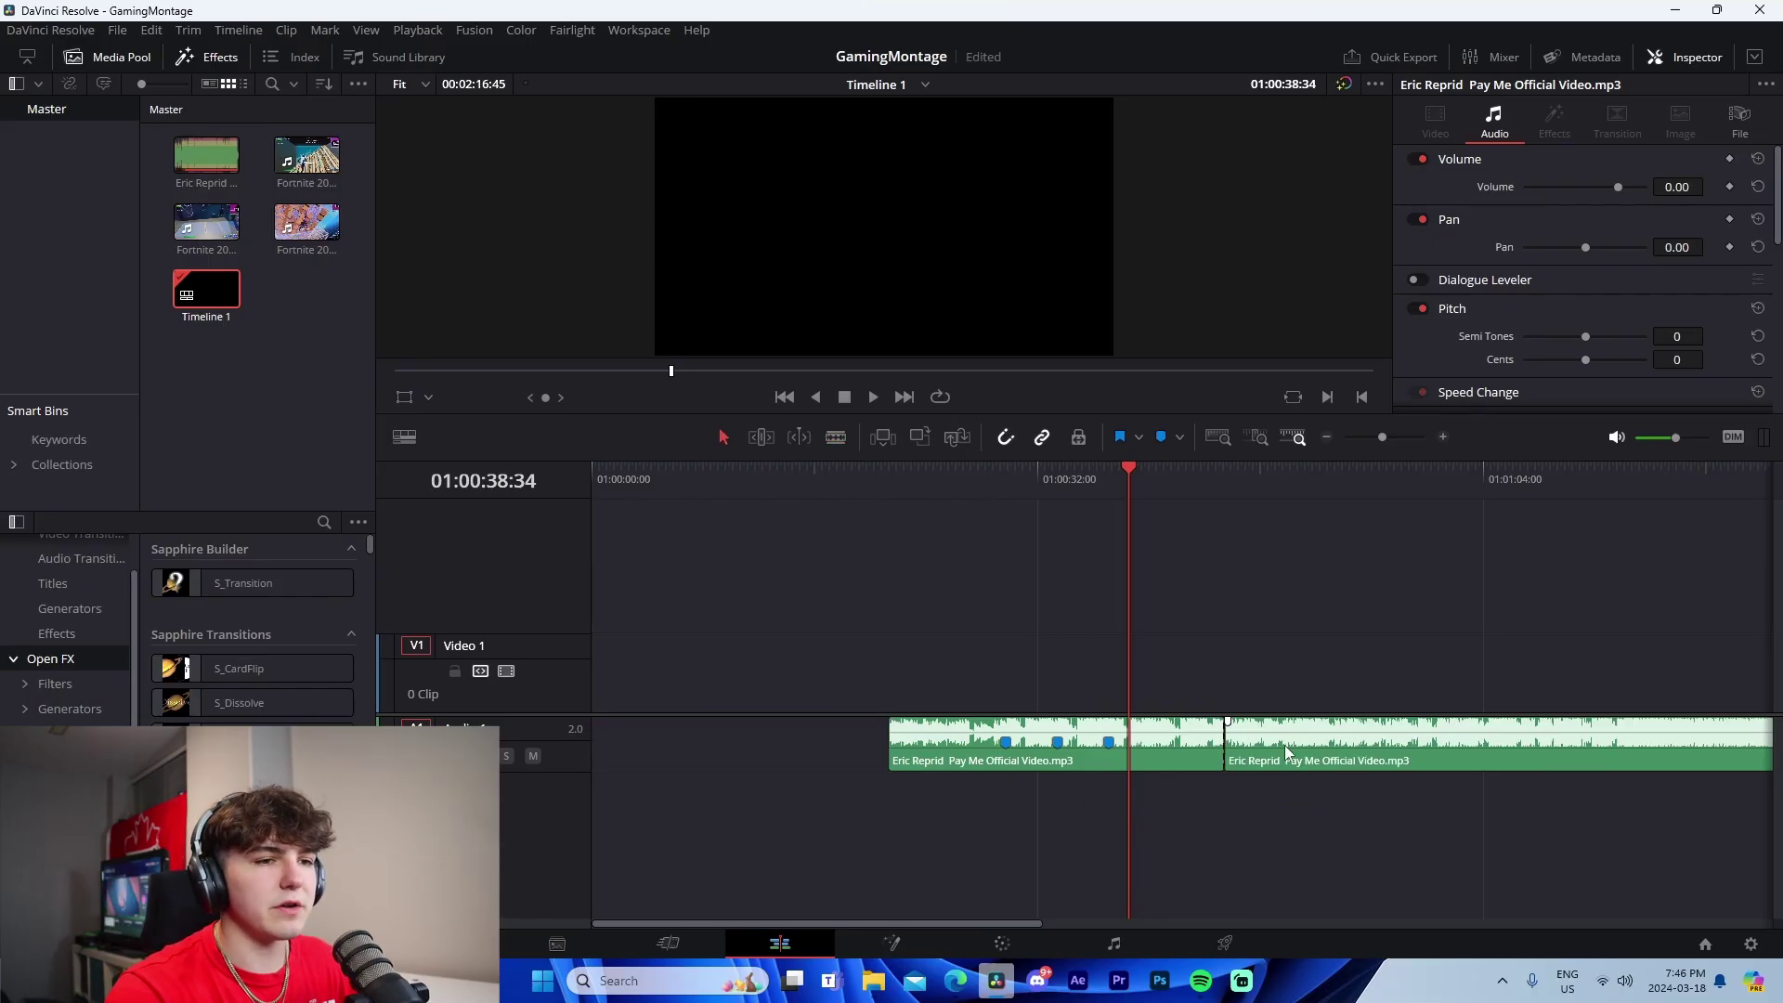
pyautogui.press('a')
pyautogui.press('BackSpace')
# Move the remaining song section to the timeline start on audio track A2, then save
pyautogui.moveTo(1004, 757); pyautogui.dragTo(708, 759)
pyautogui.press('Home')
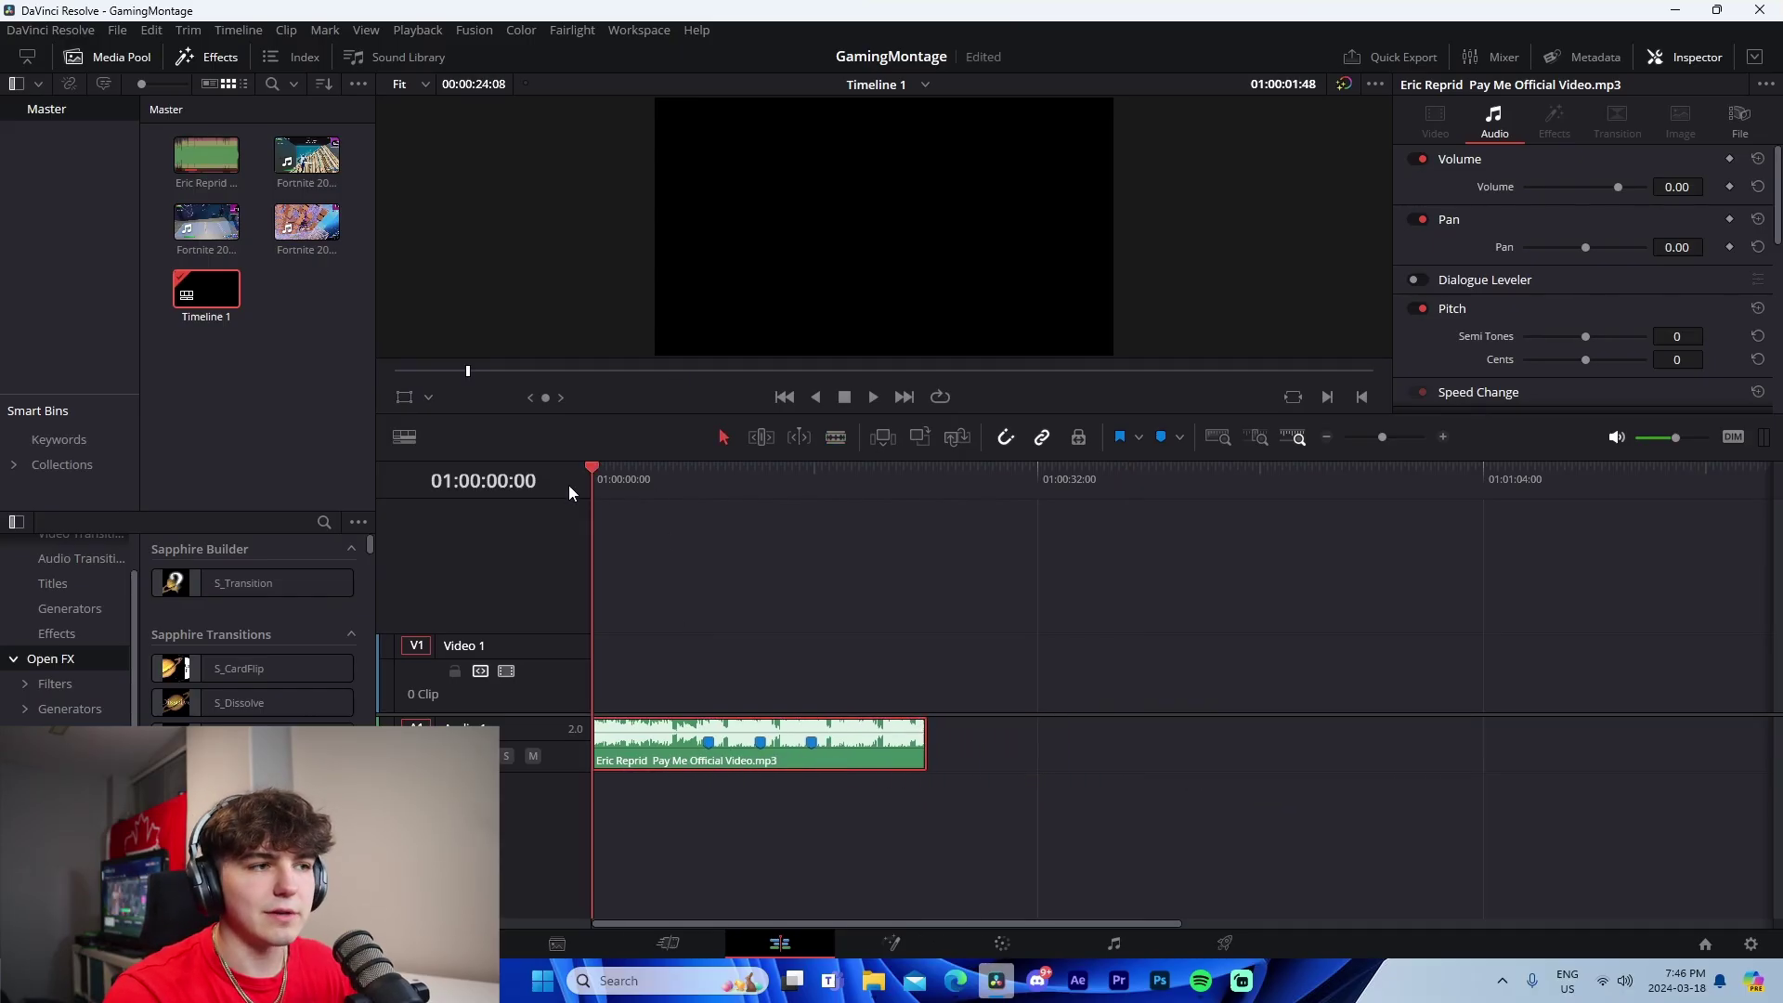
pyautogui.hotkey('ctrl', '=')
pyautogui.moveTo(845, 756); pyautogui.dragTo(845, 813)
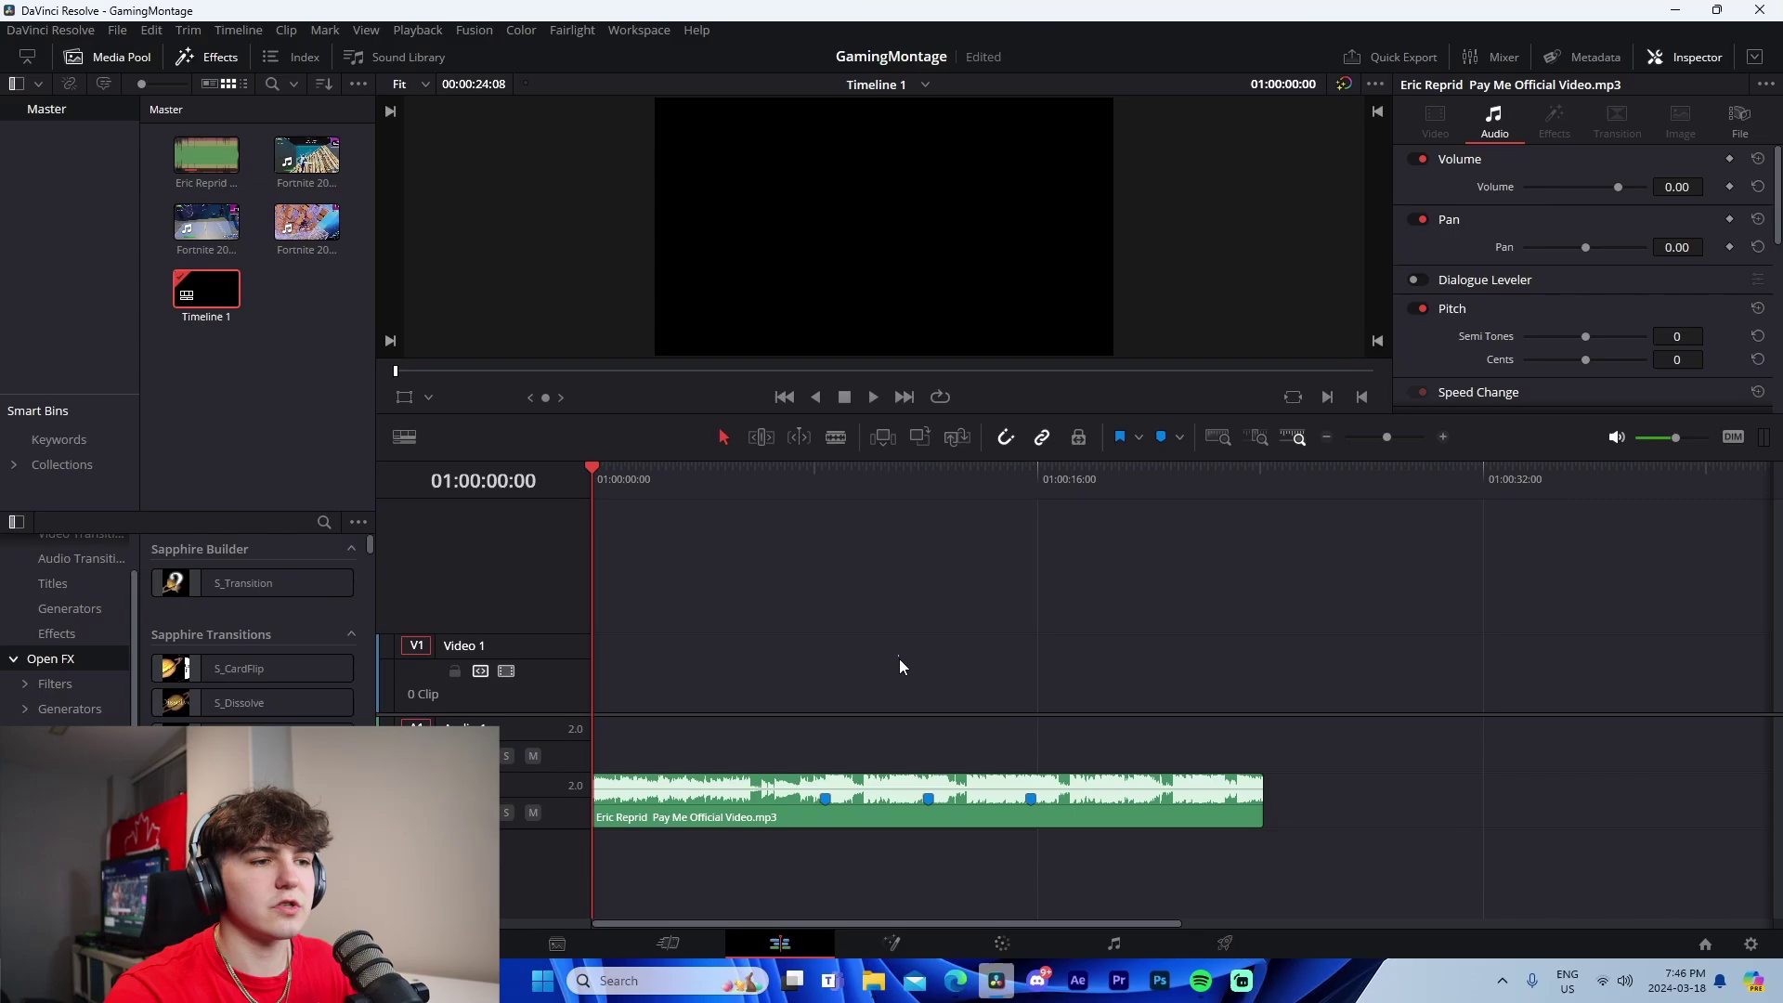
pyautogui.hotkey('ctrl', 's')
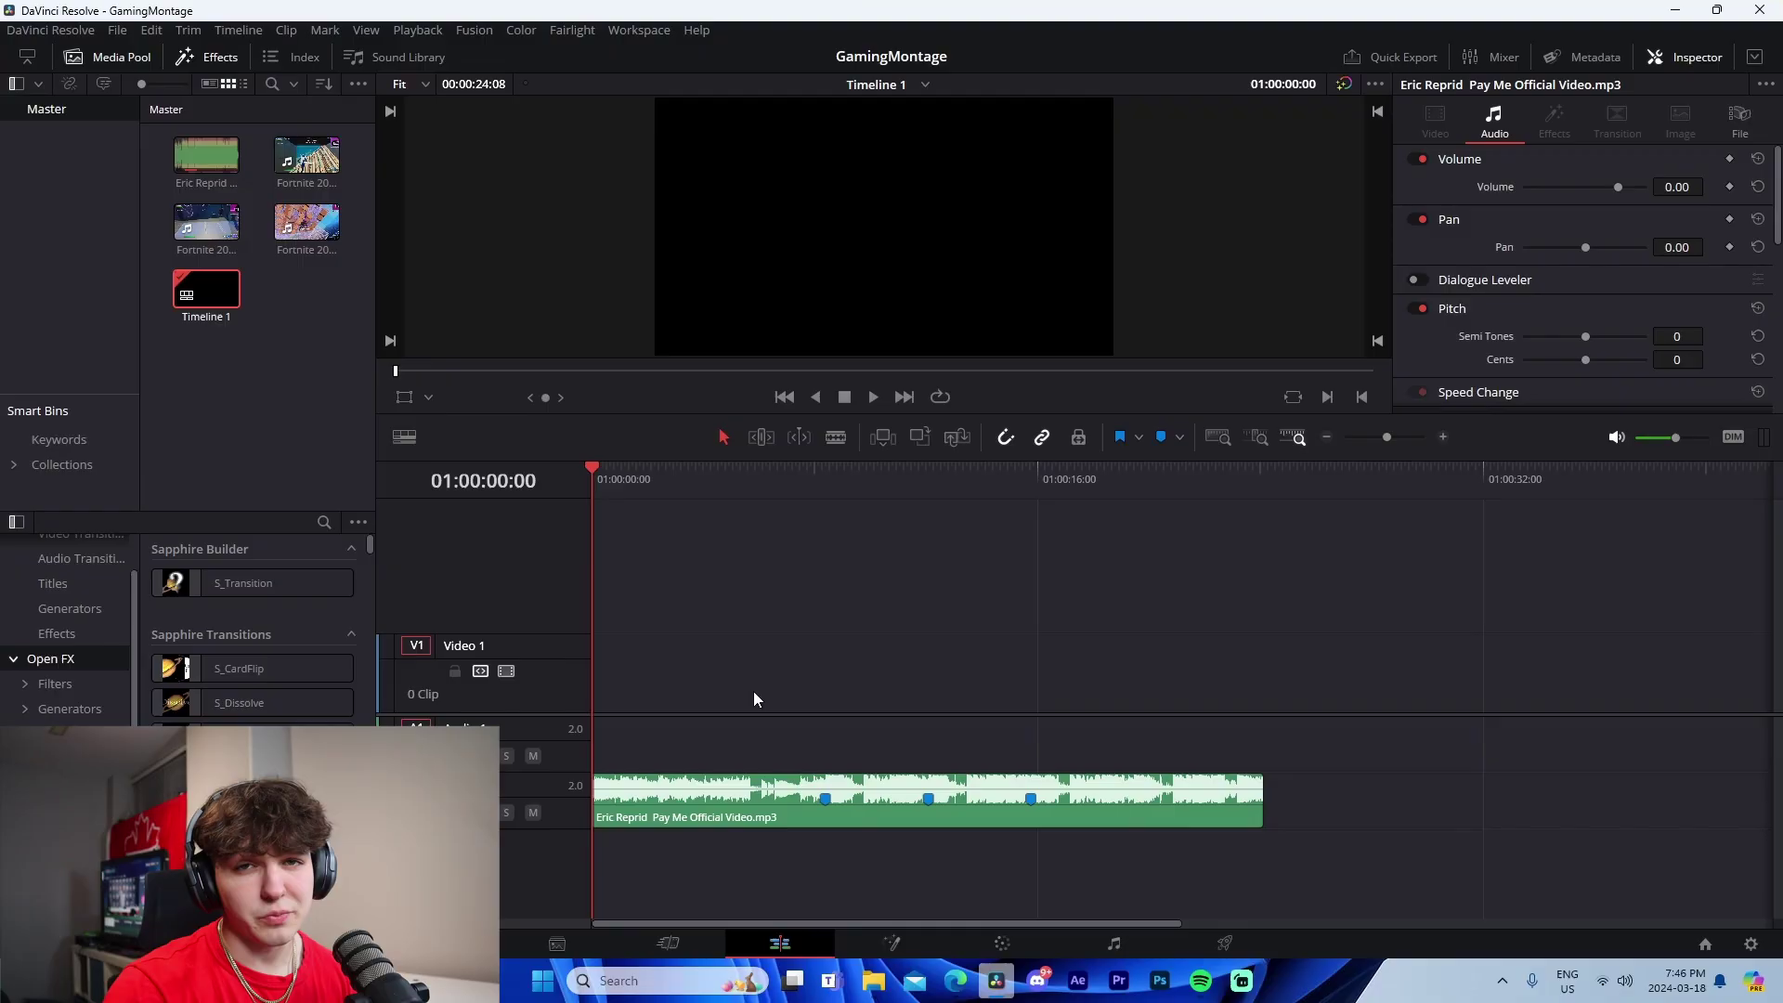
# Preview the 23.08.48.02 clip and set out and in points around the kill
pyautogui.click(306, 154)
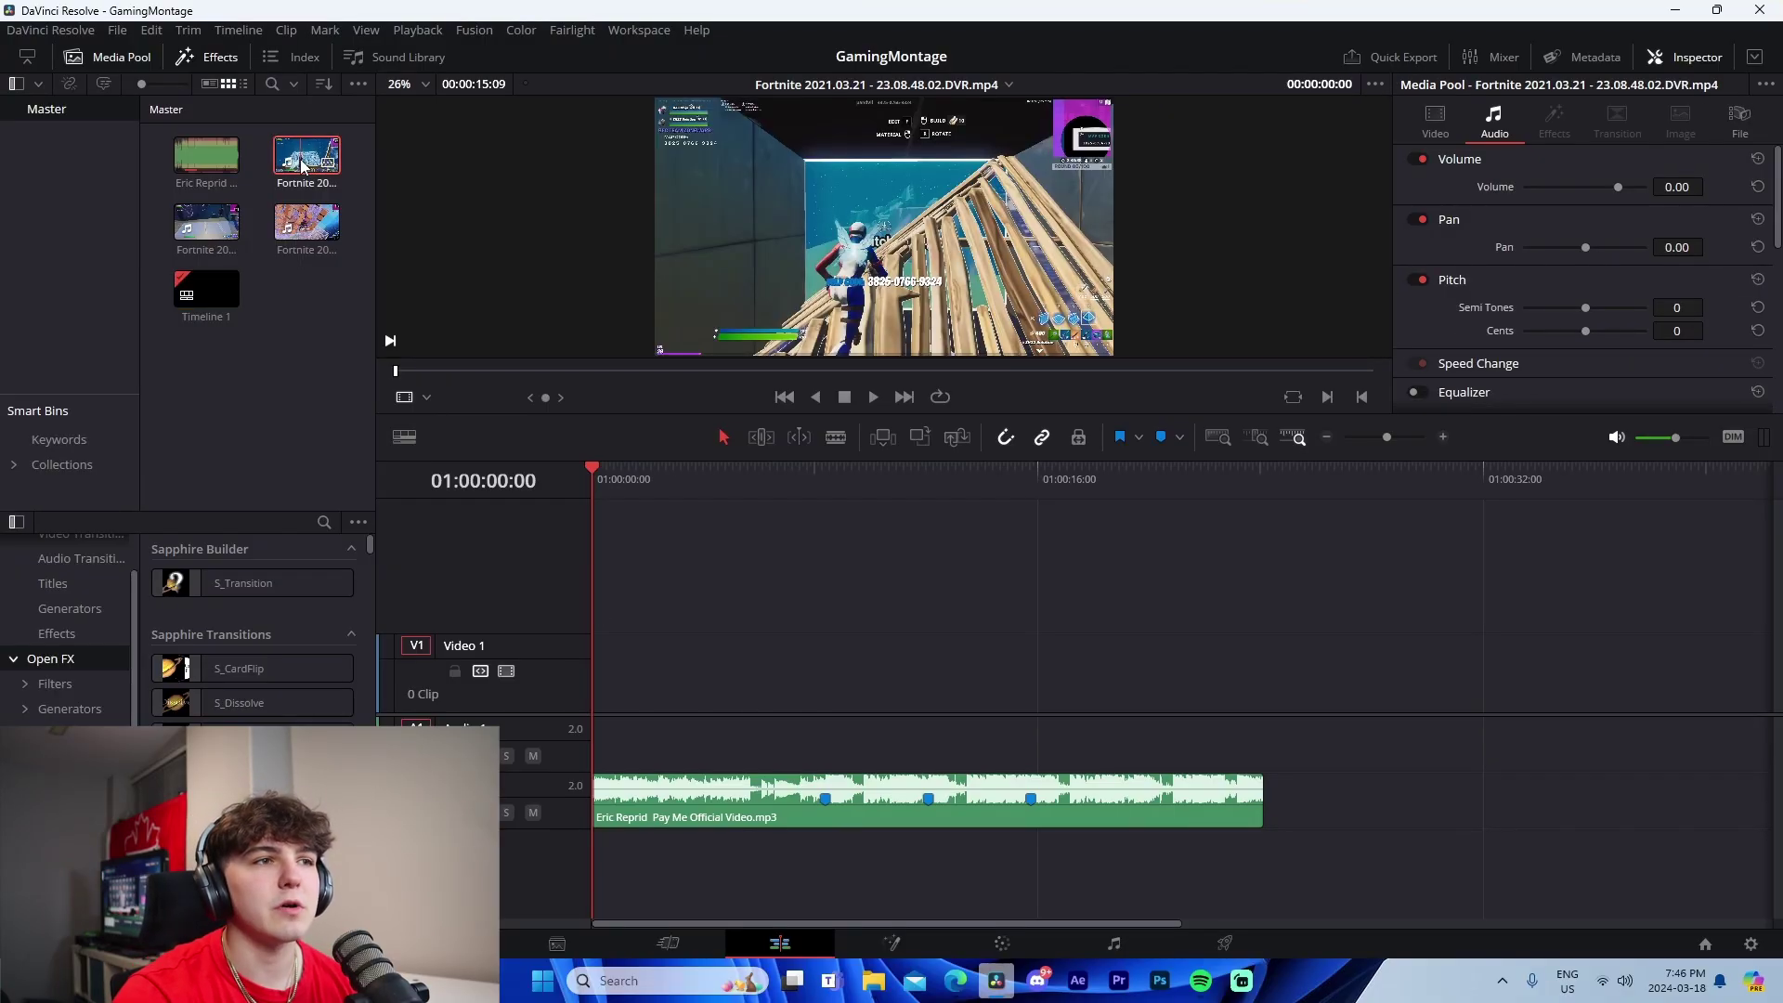
pyautogui.press('space')
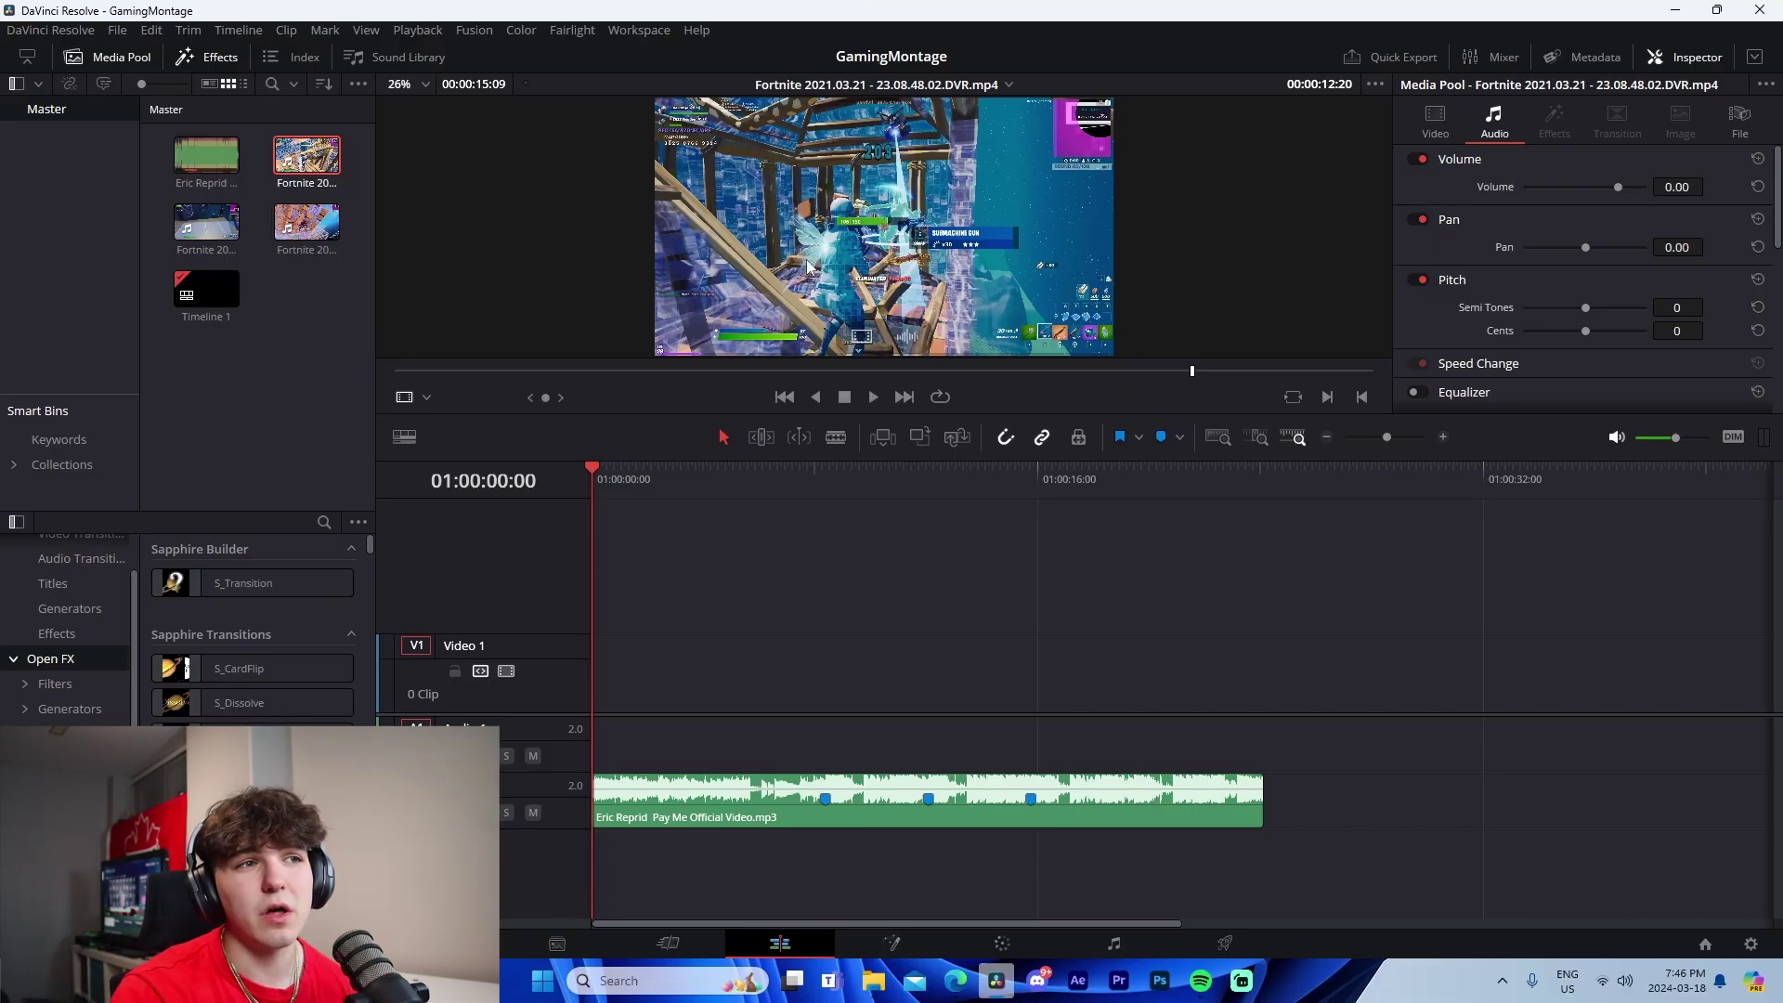
pyautogui.click(1363, 400)
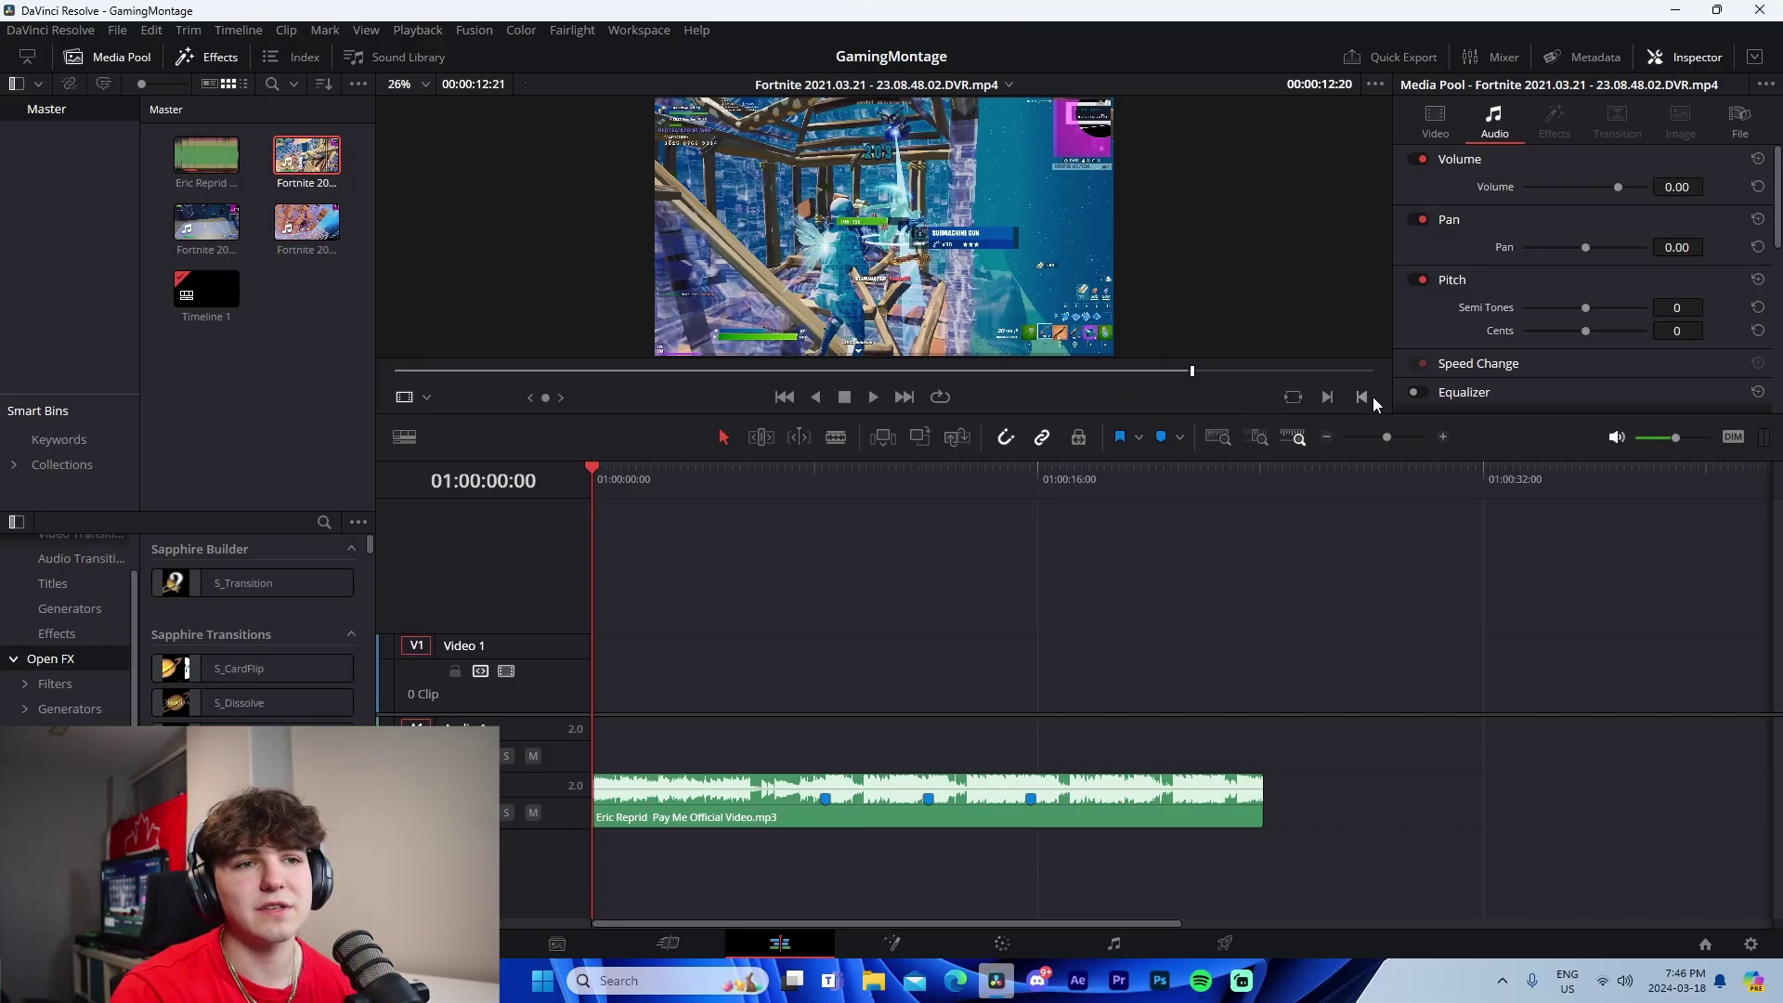
pyautogui.click(1140, 370)
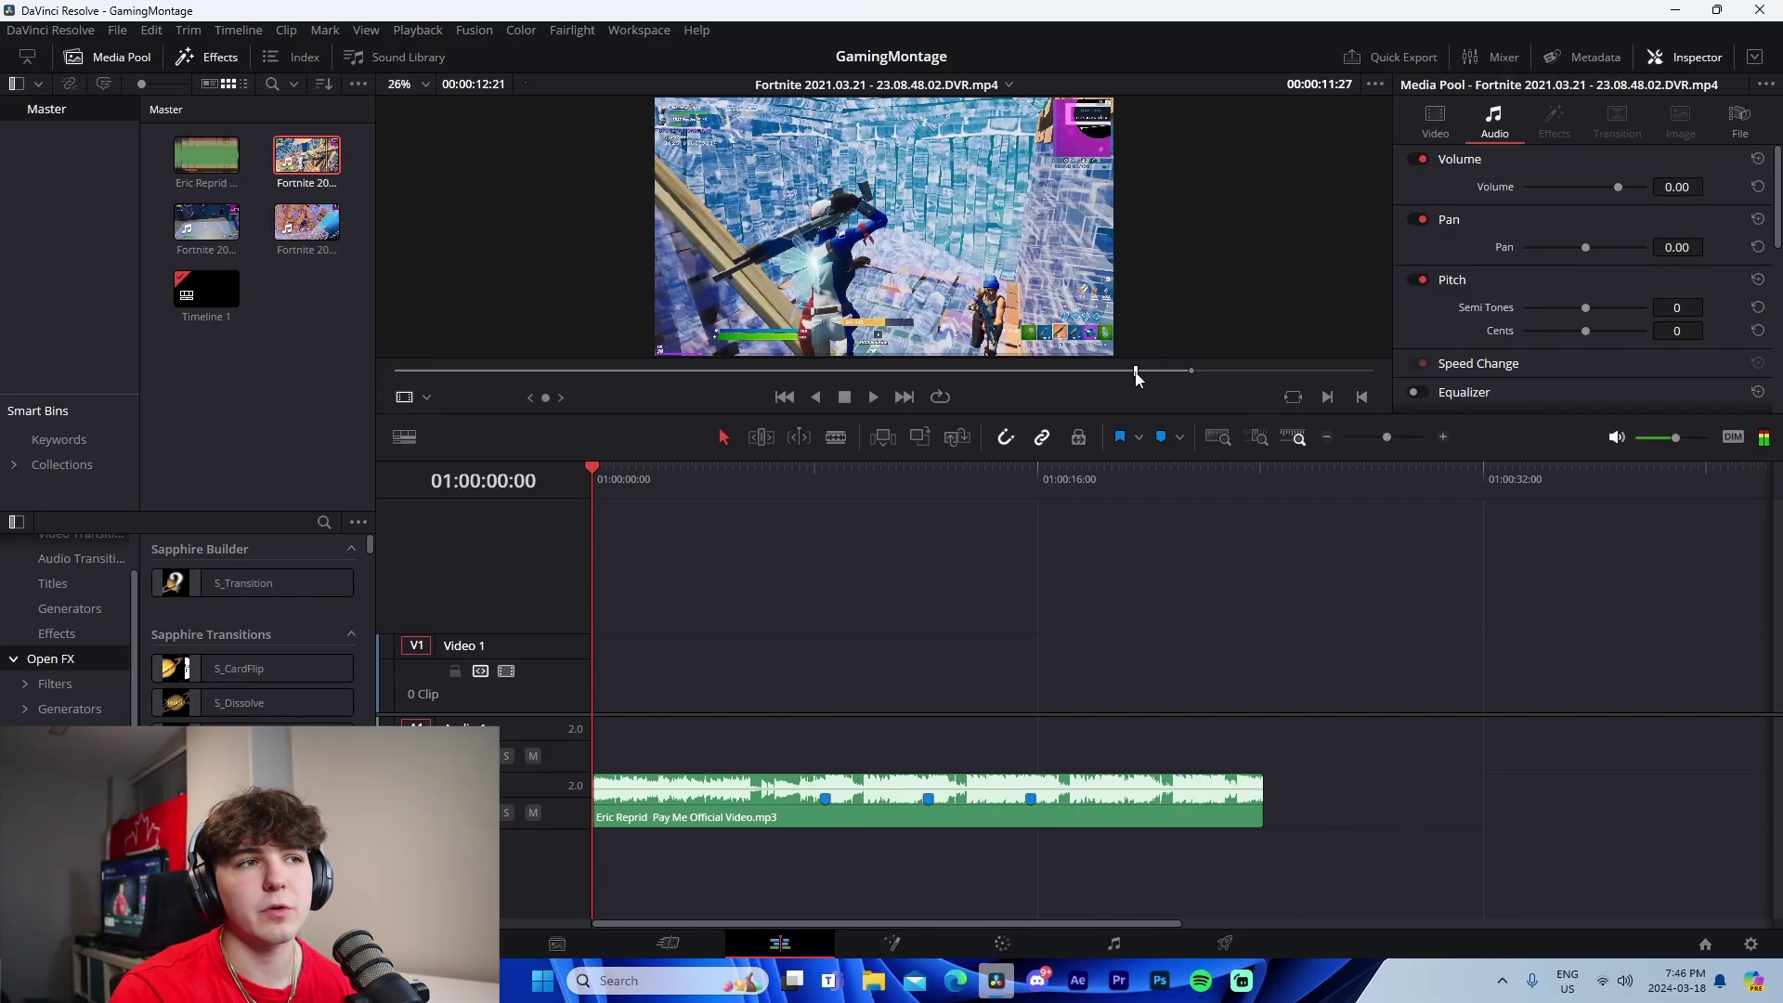
pyautogui.click(1329, 398)
# Place the marked section on V1 and add a marker at the kill frame
pyautogui.moveTo(308, 160); pyautogui.dragTo(692, 692)
pyautogui.click(1443, 436)
pyautogui.click(1280, 485)
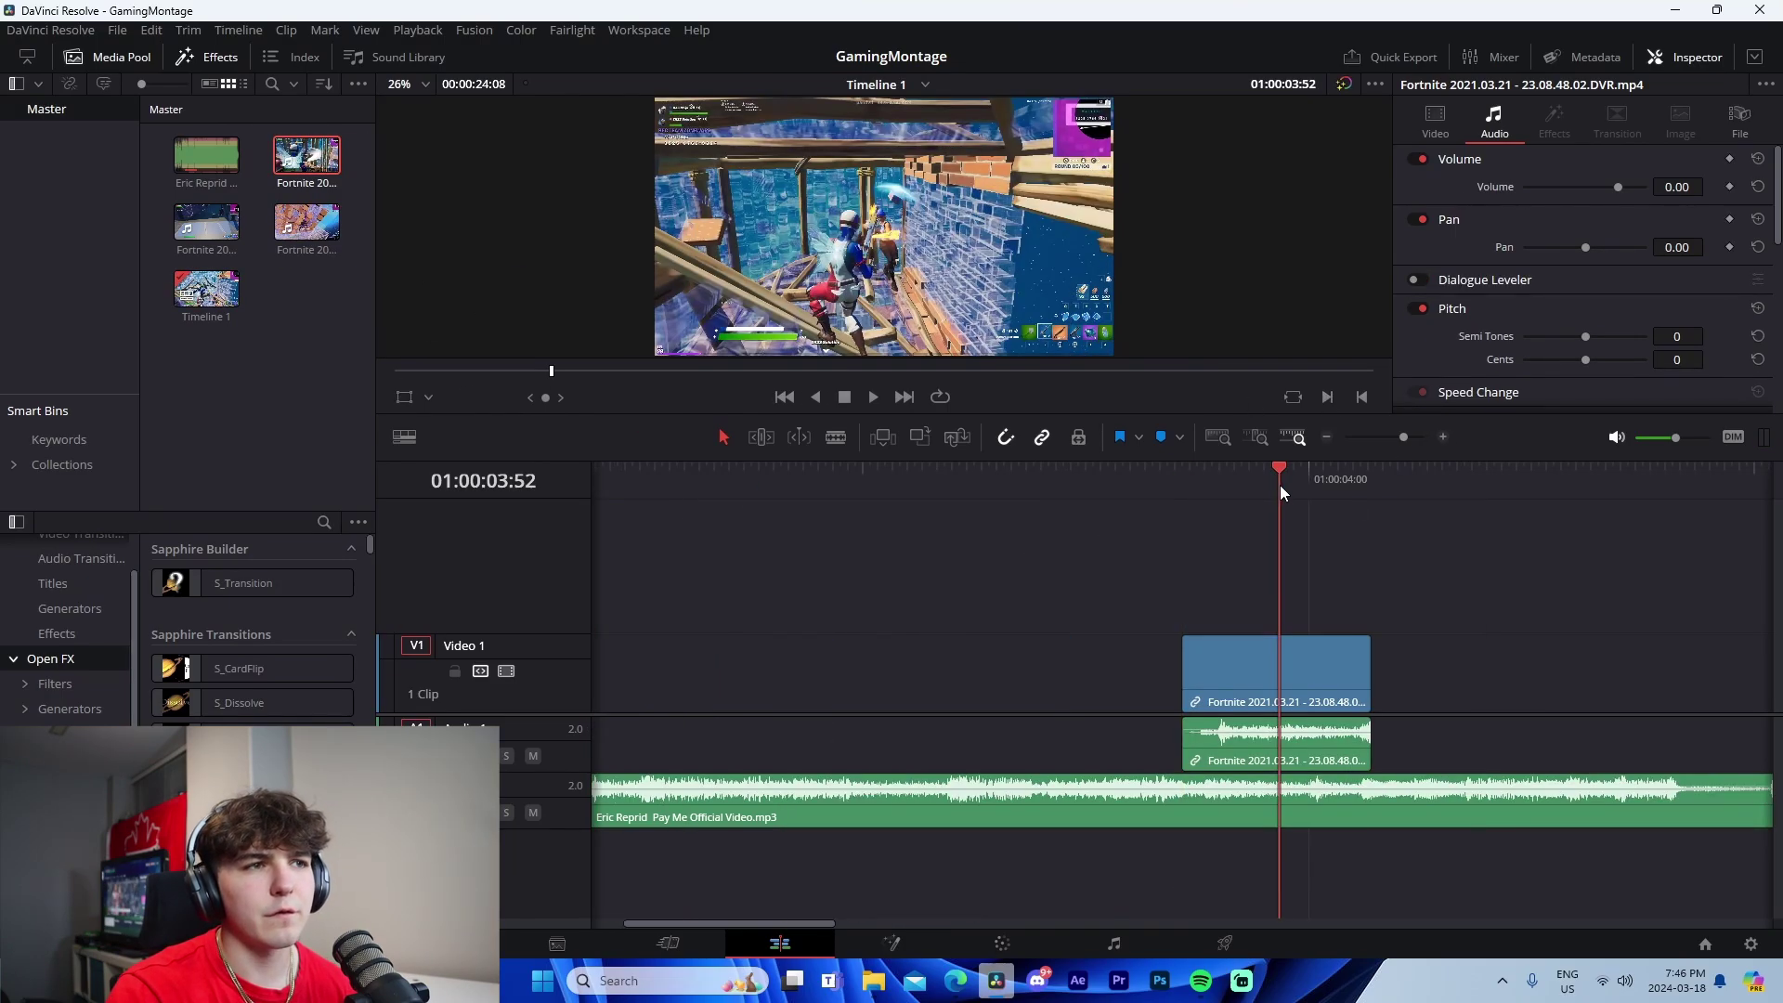
pyautogui.moveTo(1280, 485); pyautogui.dragTo(1284, 485)
pyautogui.click(1307, 640)
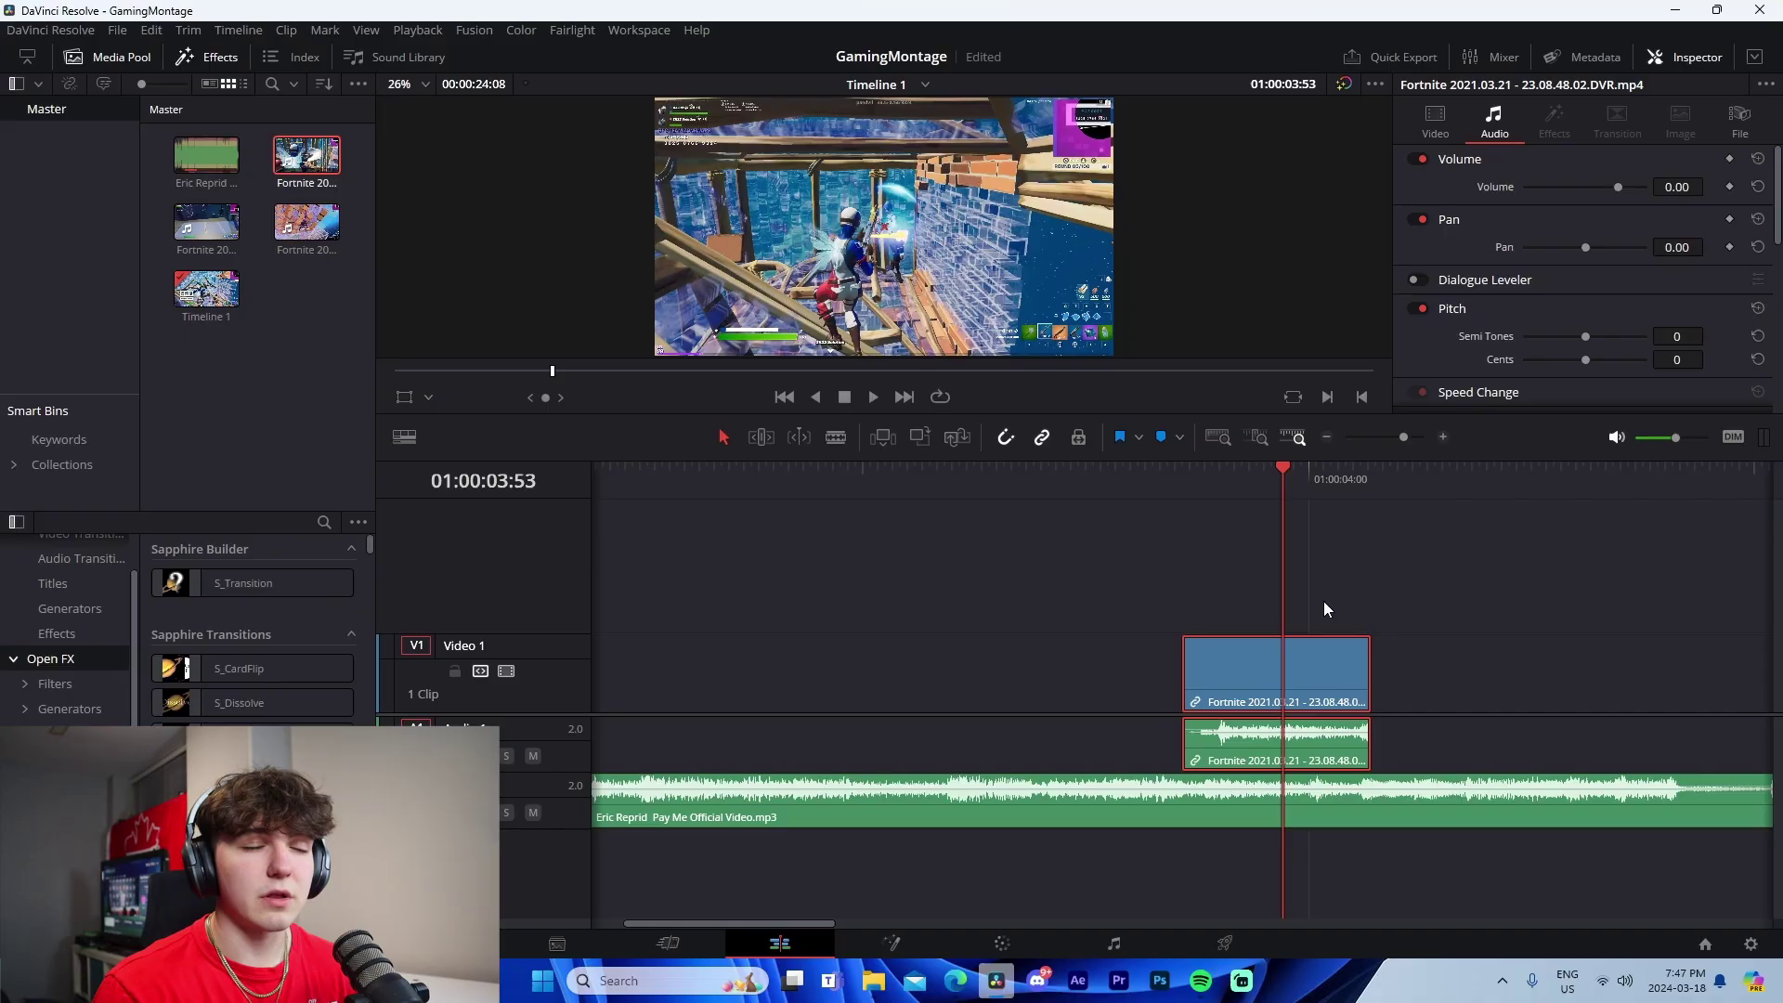
pyautogui.press('m')
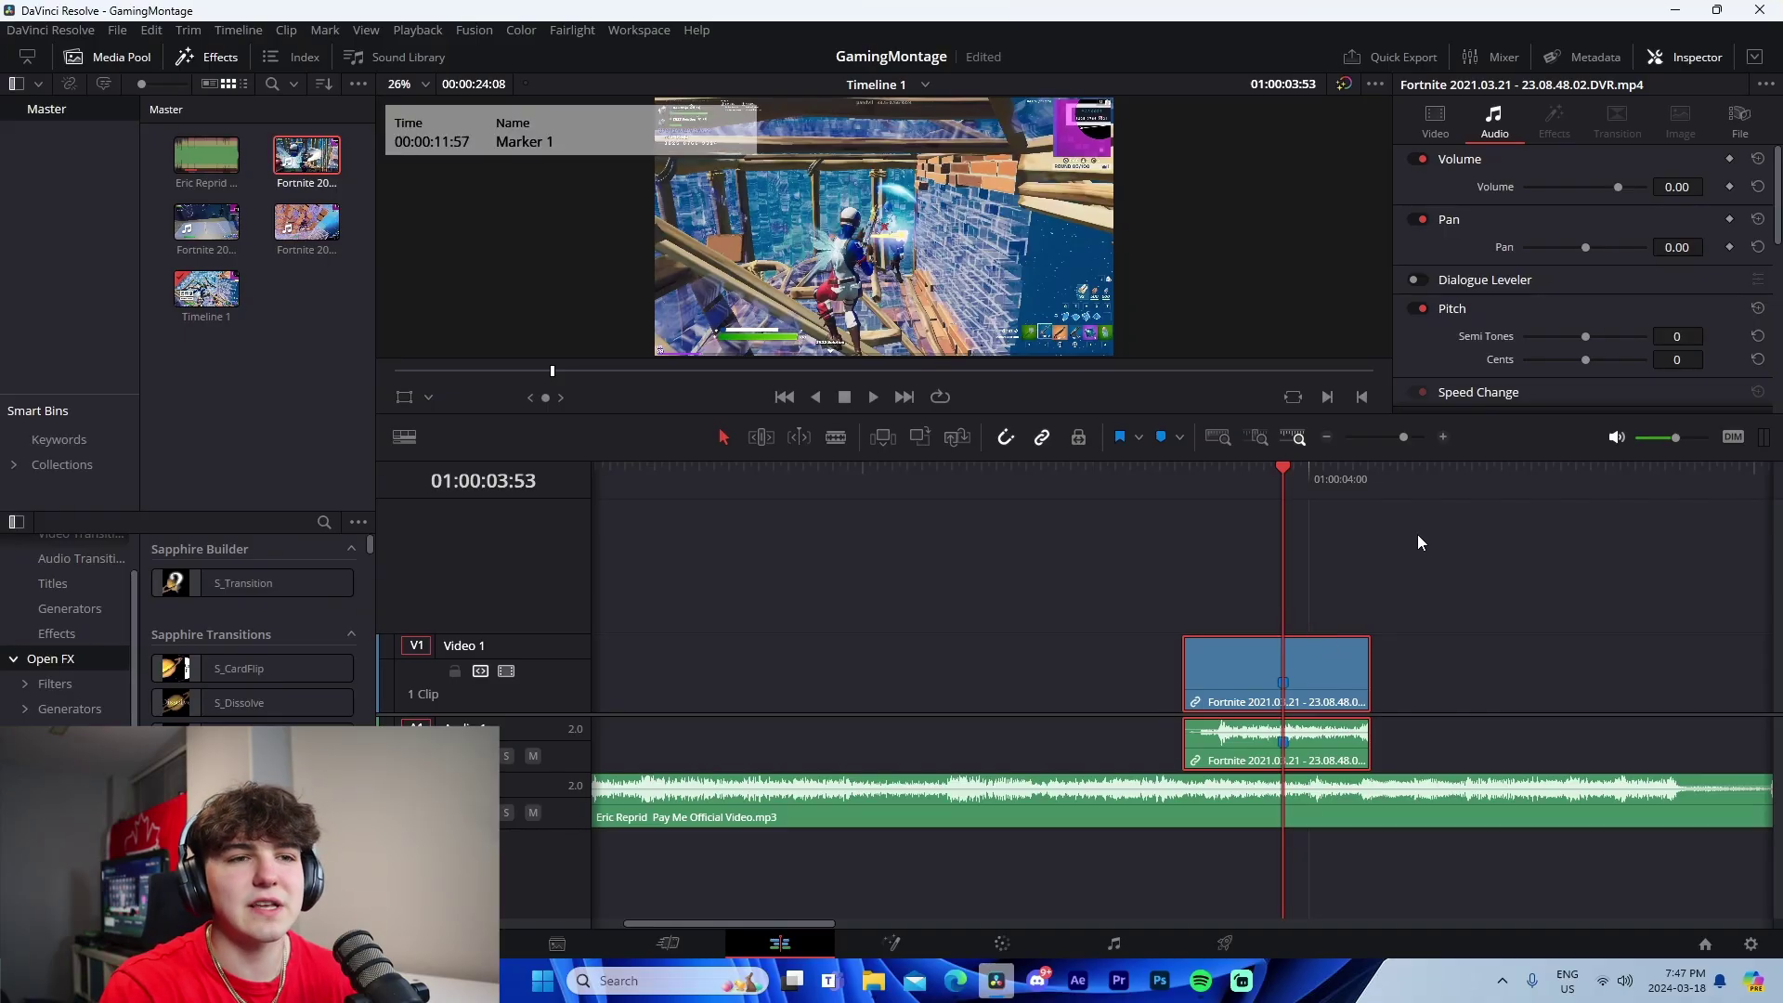
# Align the kill marker with a song beat, start the clip at 0, trim its end, and review
pyautogui.click(1327, 437)
pyautogui.moveTo(1041, 668); pyautogui.dragTo(598, 665)
pyautogui.click(1328, 437)
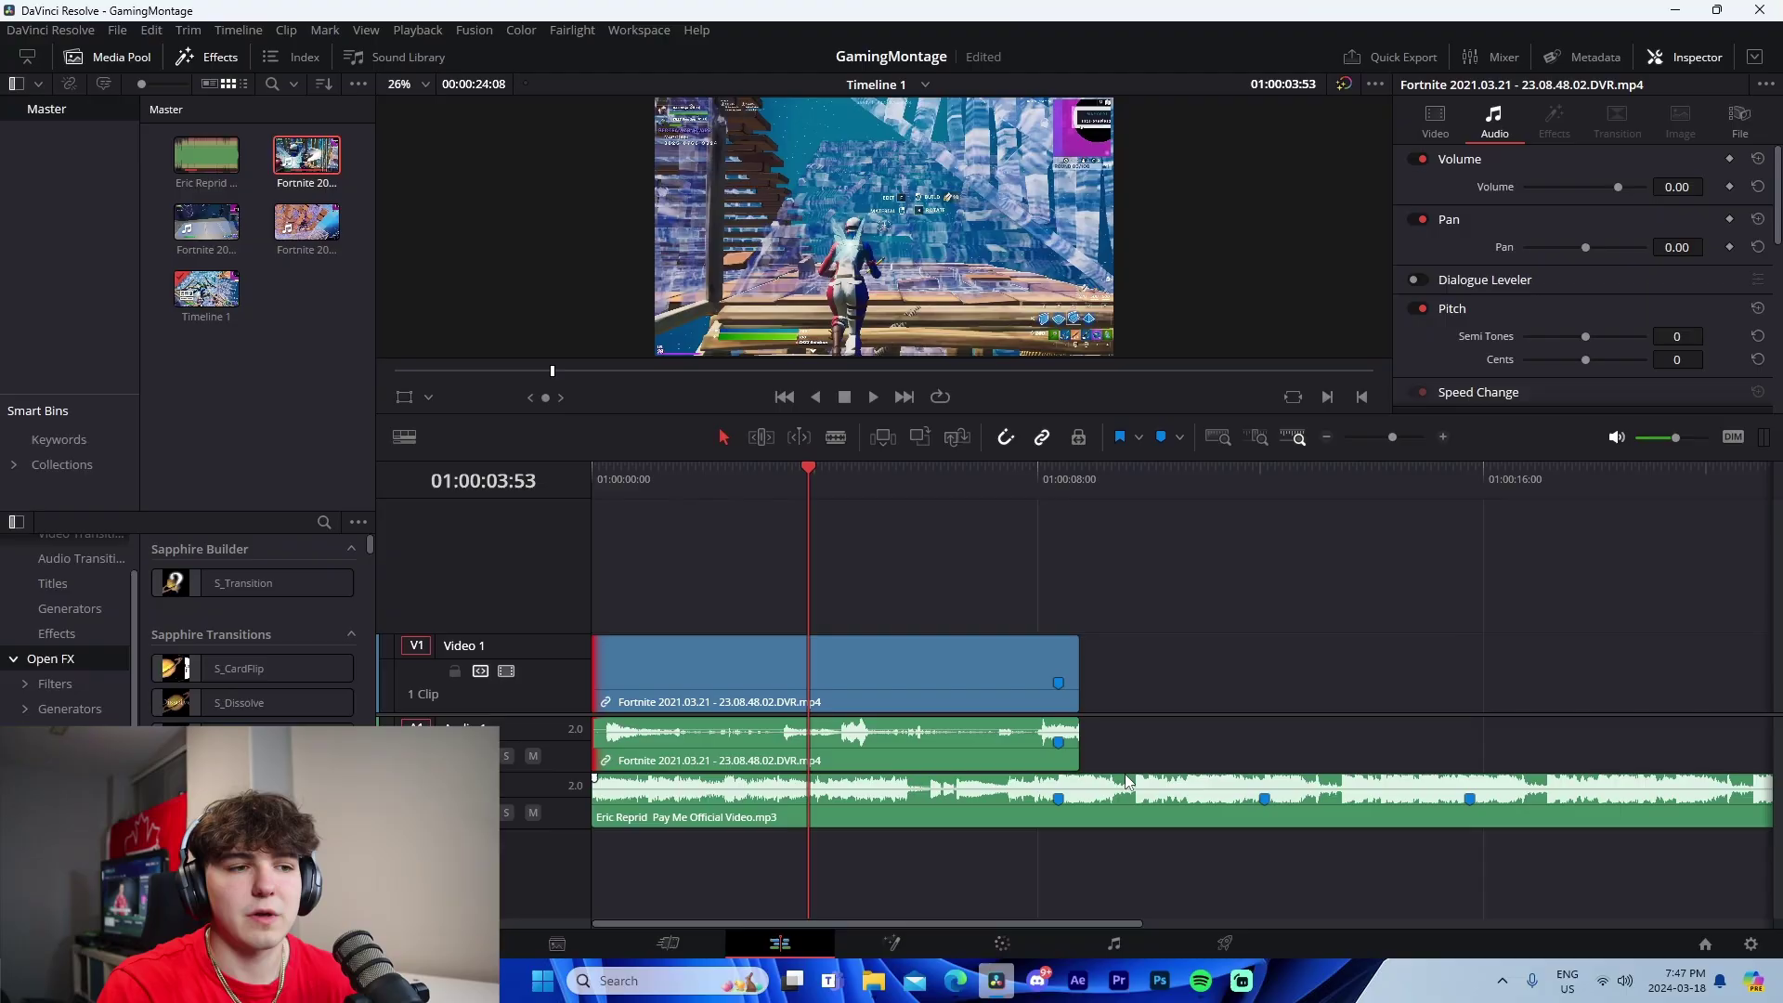
pyautogui.moveTo(1075, 675)
pyautogui.mouseDown()
pyautogui.moveTo(1234, 676)
pyautogui.moveTo(1102, 675)
pyautogui.mouseUp()
pyautogui.click(958, 534)
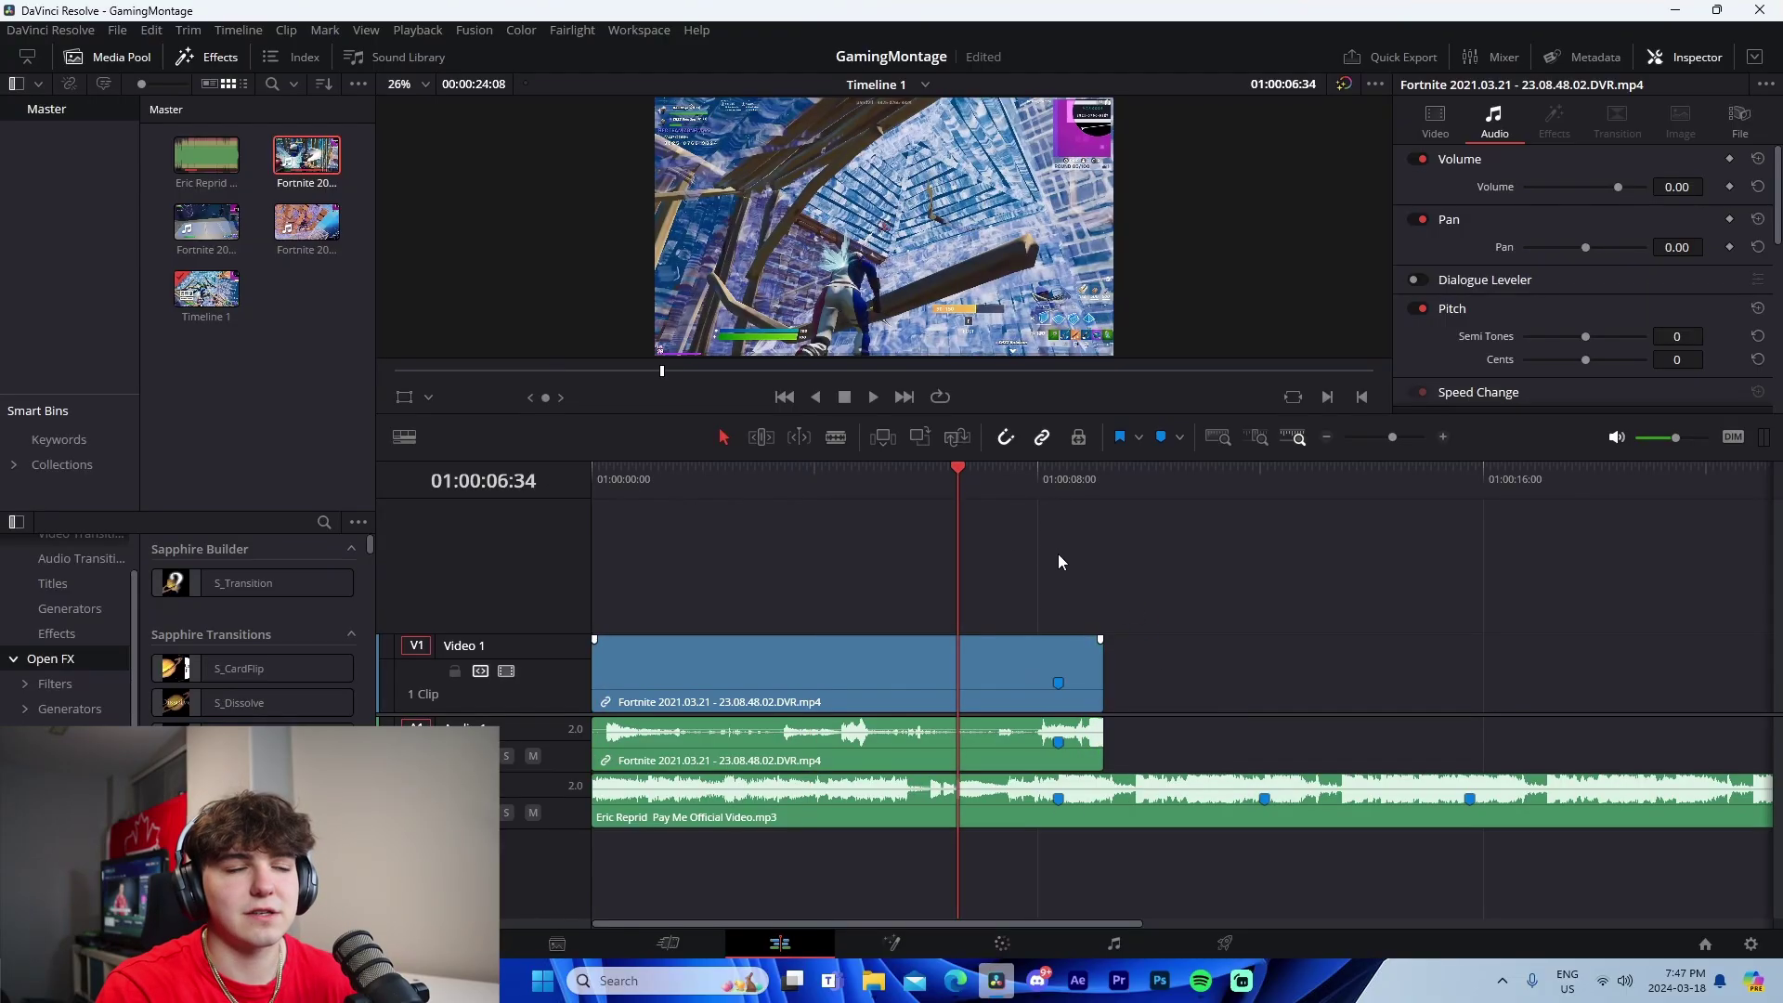
pyautogui.press('space')
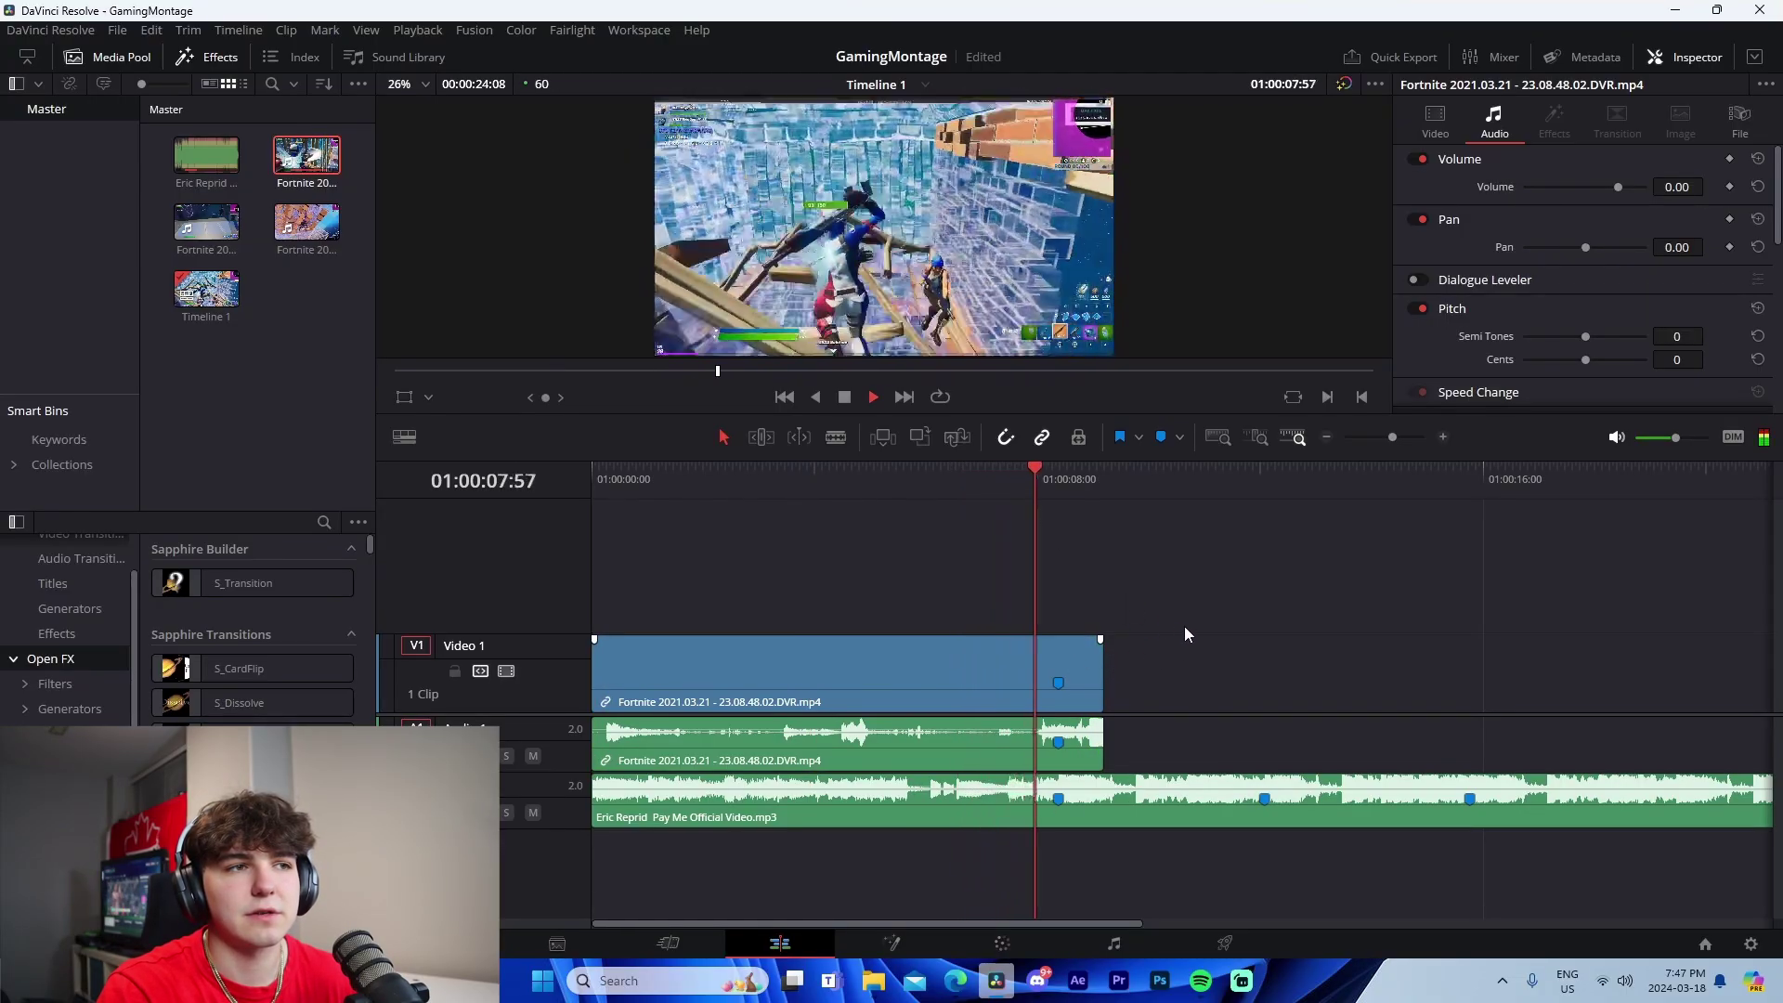
pyautogui.press('space')
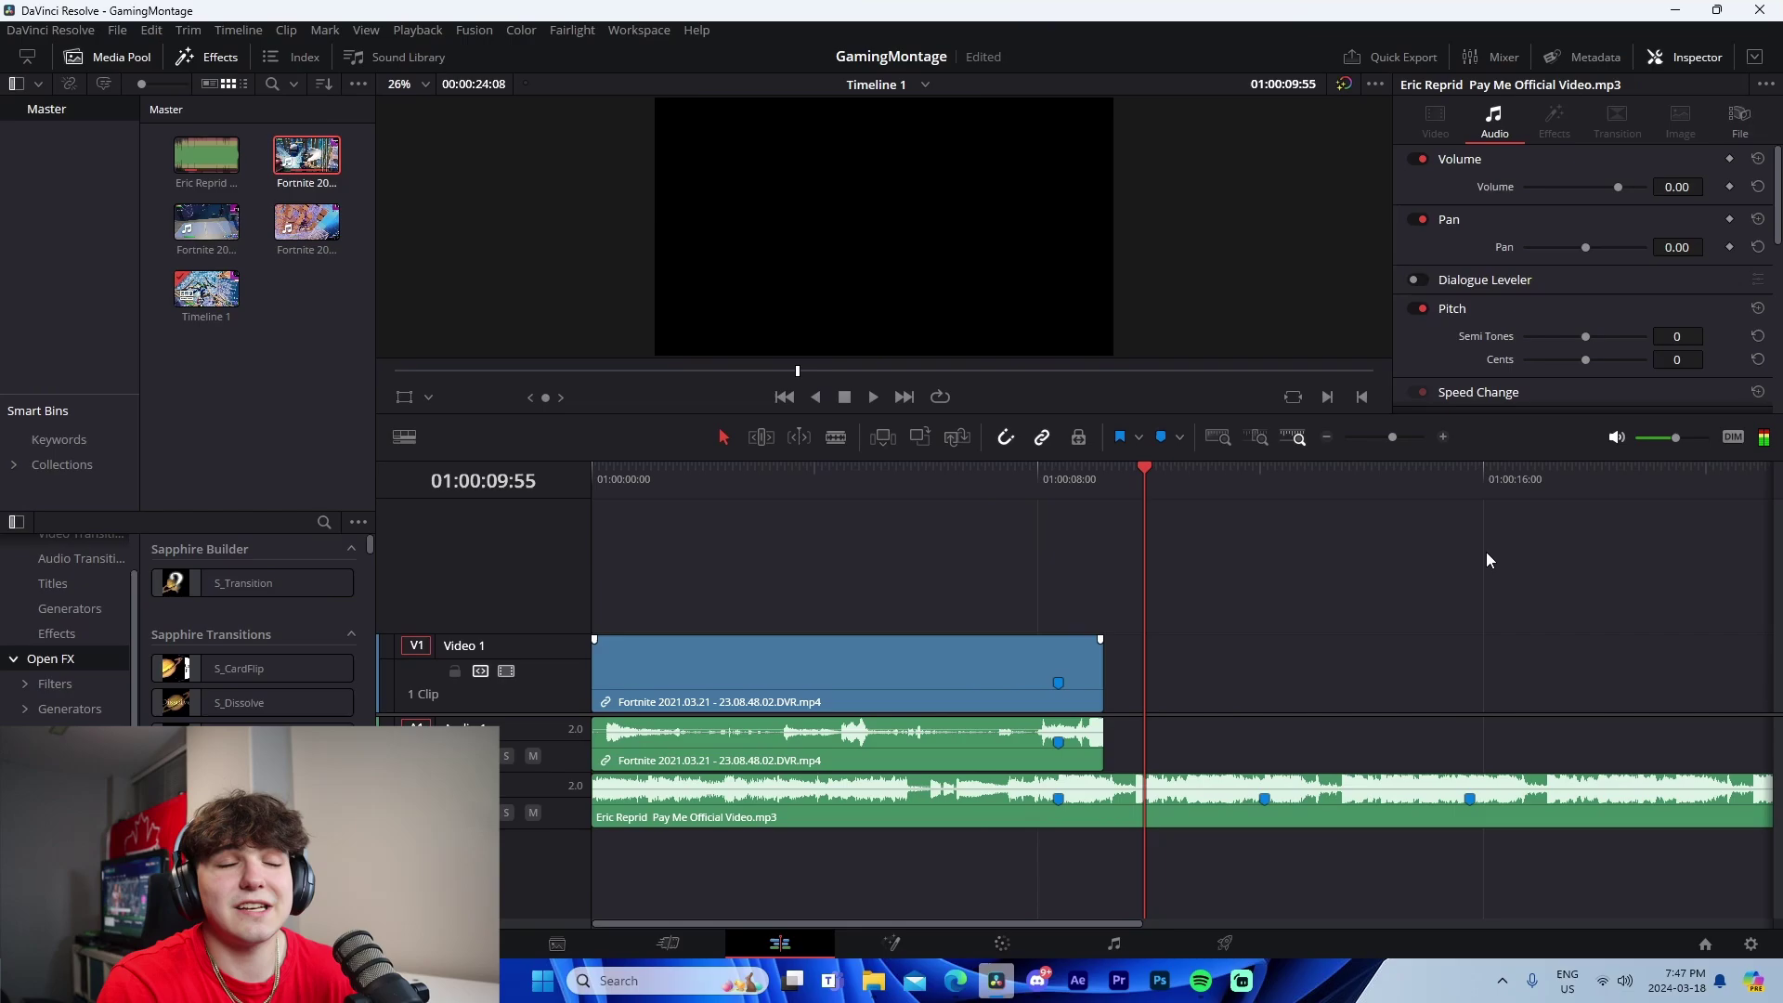
# Load the 00.48.51.09 clip and set in and out points around its kill
pyautogui.click(1442, 438)
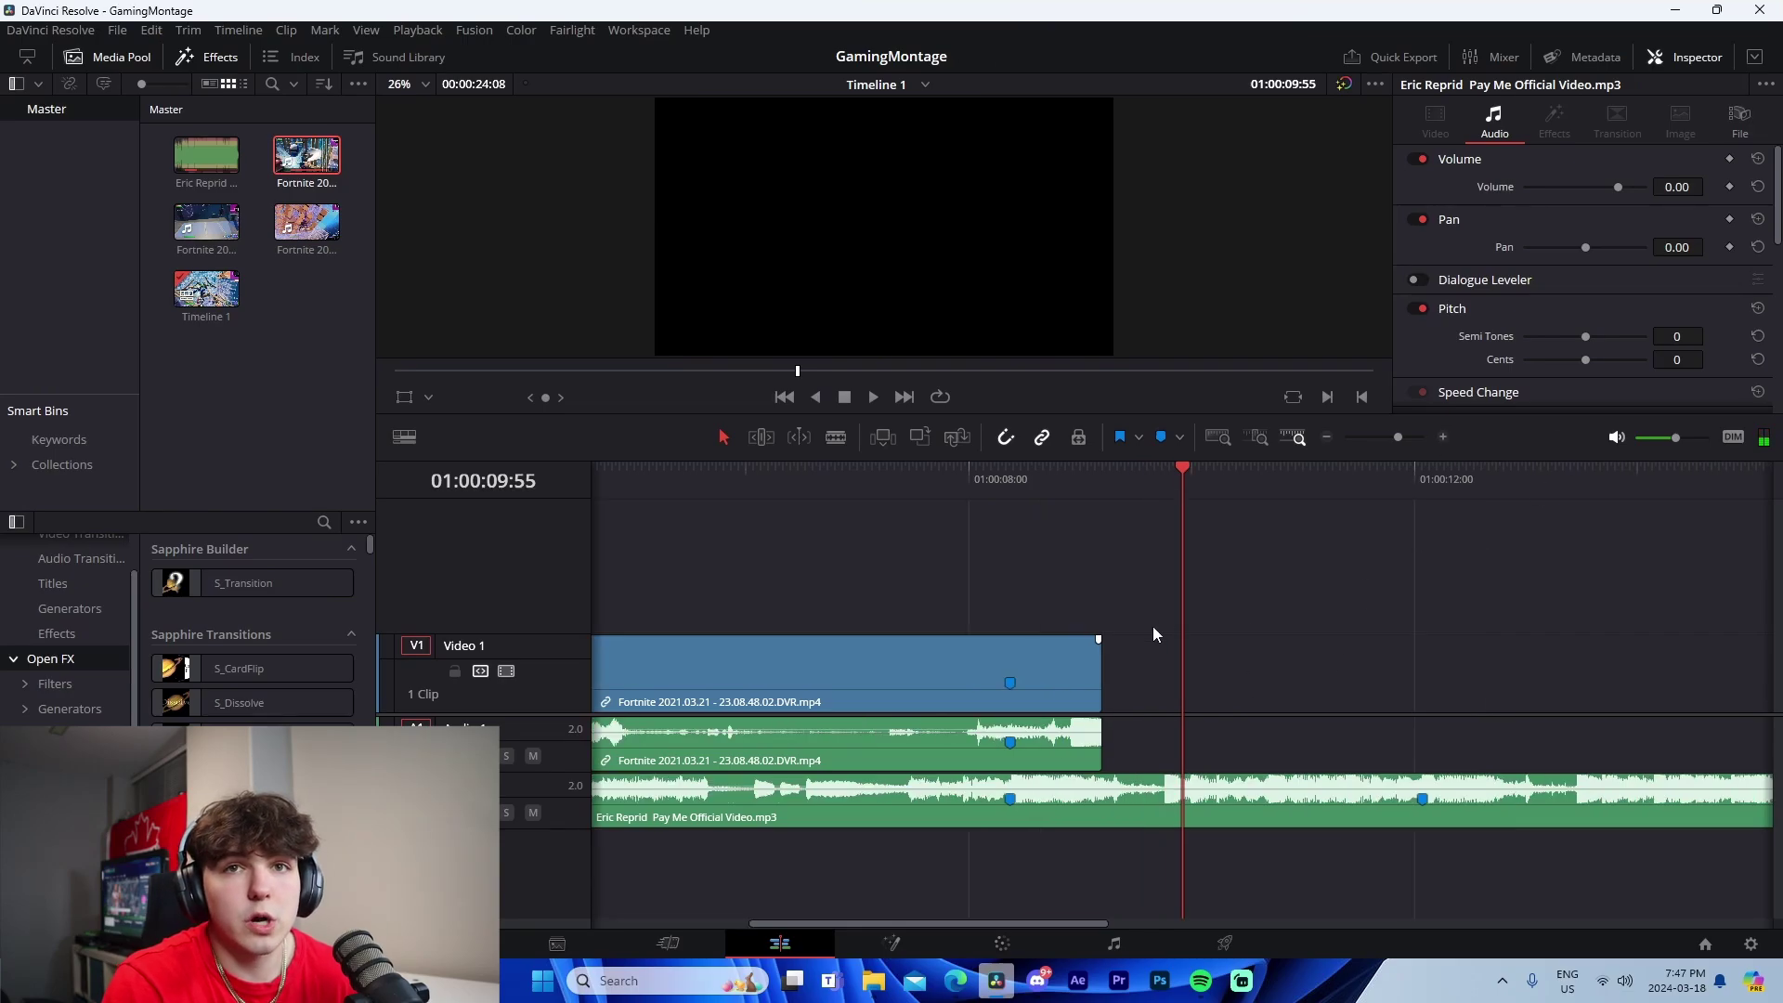
pyautogui.hotkey('ctrl', '-')
pyautogui.moveTo(206, 223); pyautogui.dragTo(966, 371)
pyautogui.moveTo(966, 370); pyautogui.dragTo(1330, 477)
pyautogui.press('o')
pyautogui.click(1302, 372)
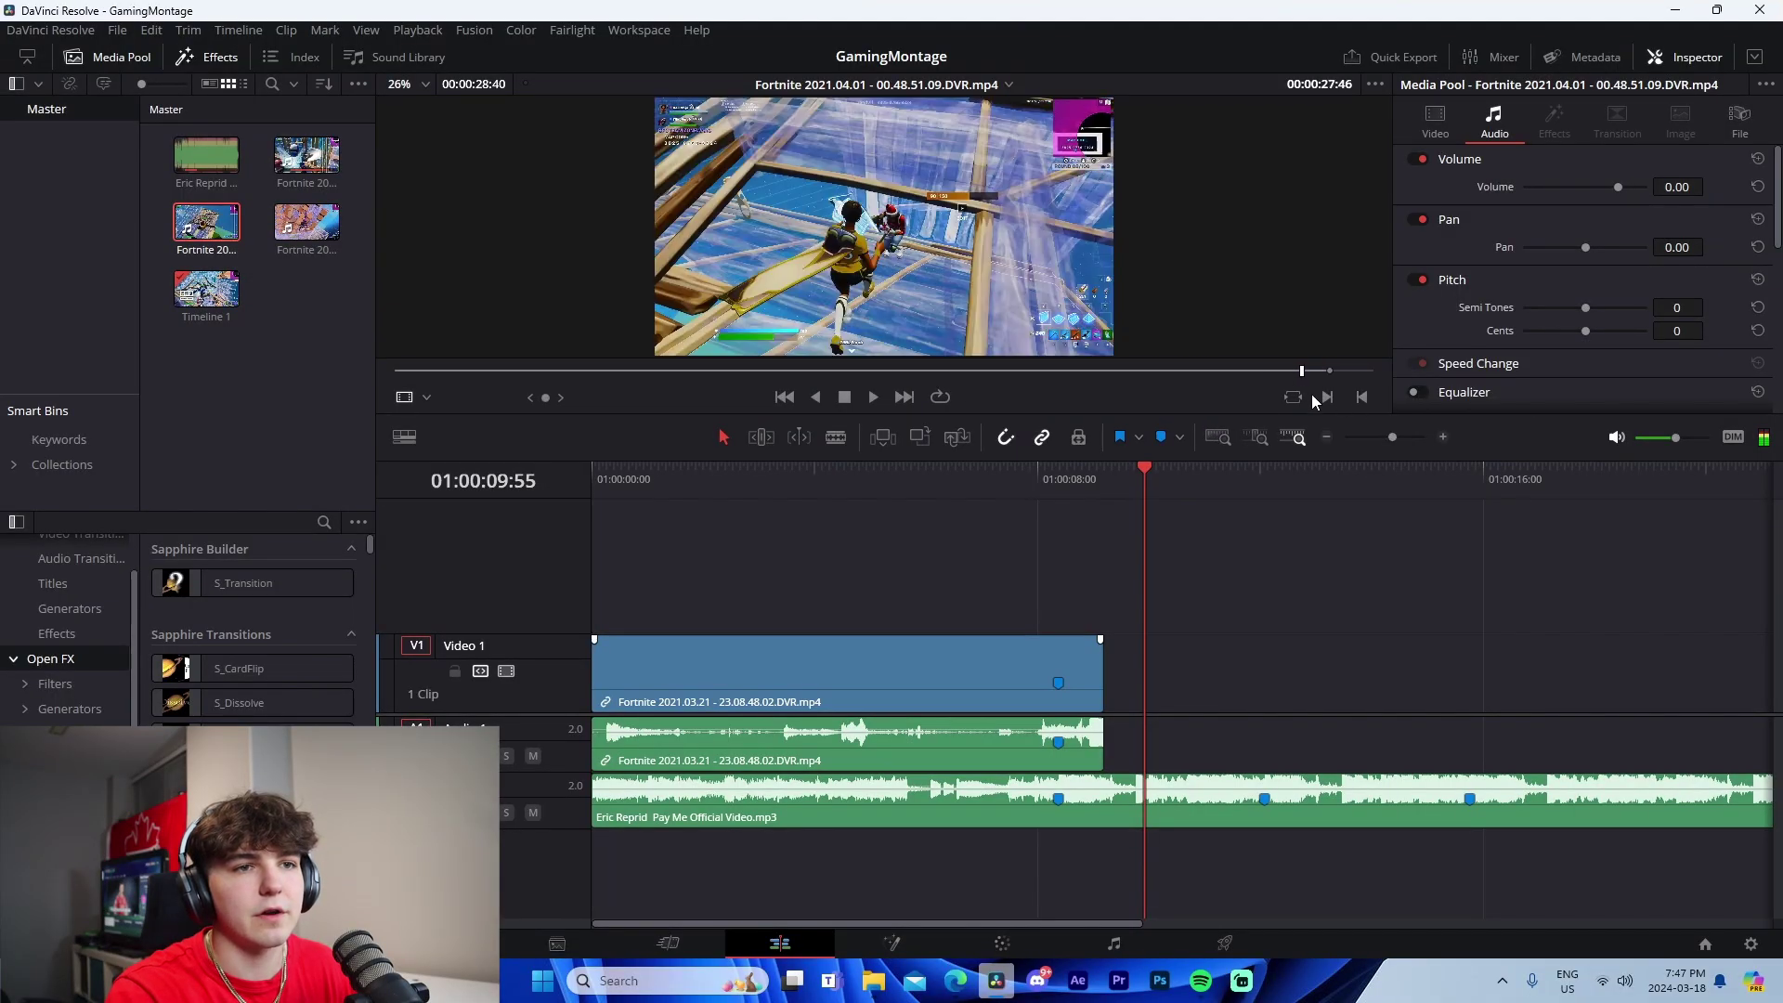
pyautogui.press('i')
# Place the second section right after the first clip on V1 and play back across the cut
pyautogui.moveTo(1068, 316); pyautogui.dragTo(785, 678)
pyautogui.press('space')
pyautogui.click(1443, 437)
pyautogui.hotkey('ctrl', '-')
pyautogui.moveTo(1059, 481); pyautogui.dragTo(1013, 487)
pyautogui.press('space')
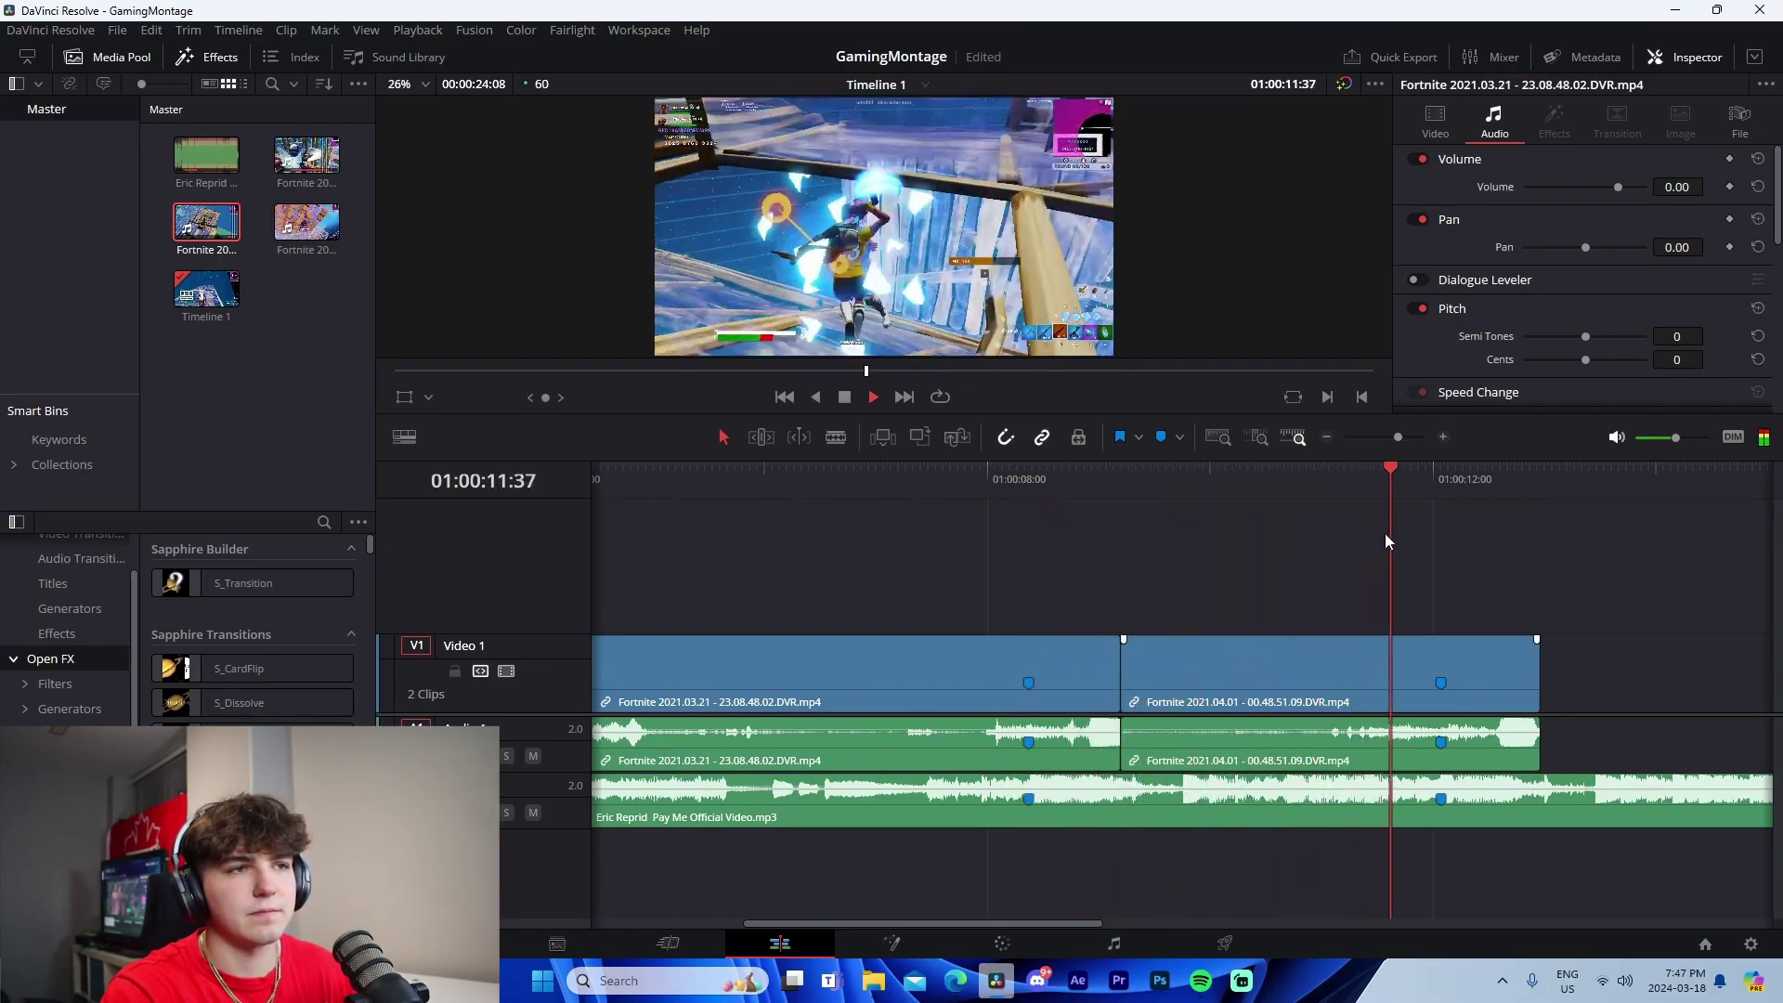
pyautogui.click(1328, 437)
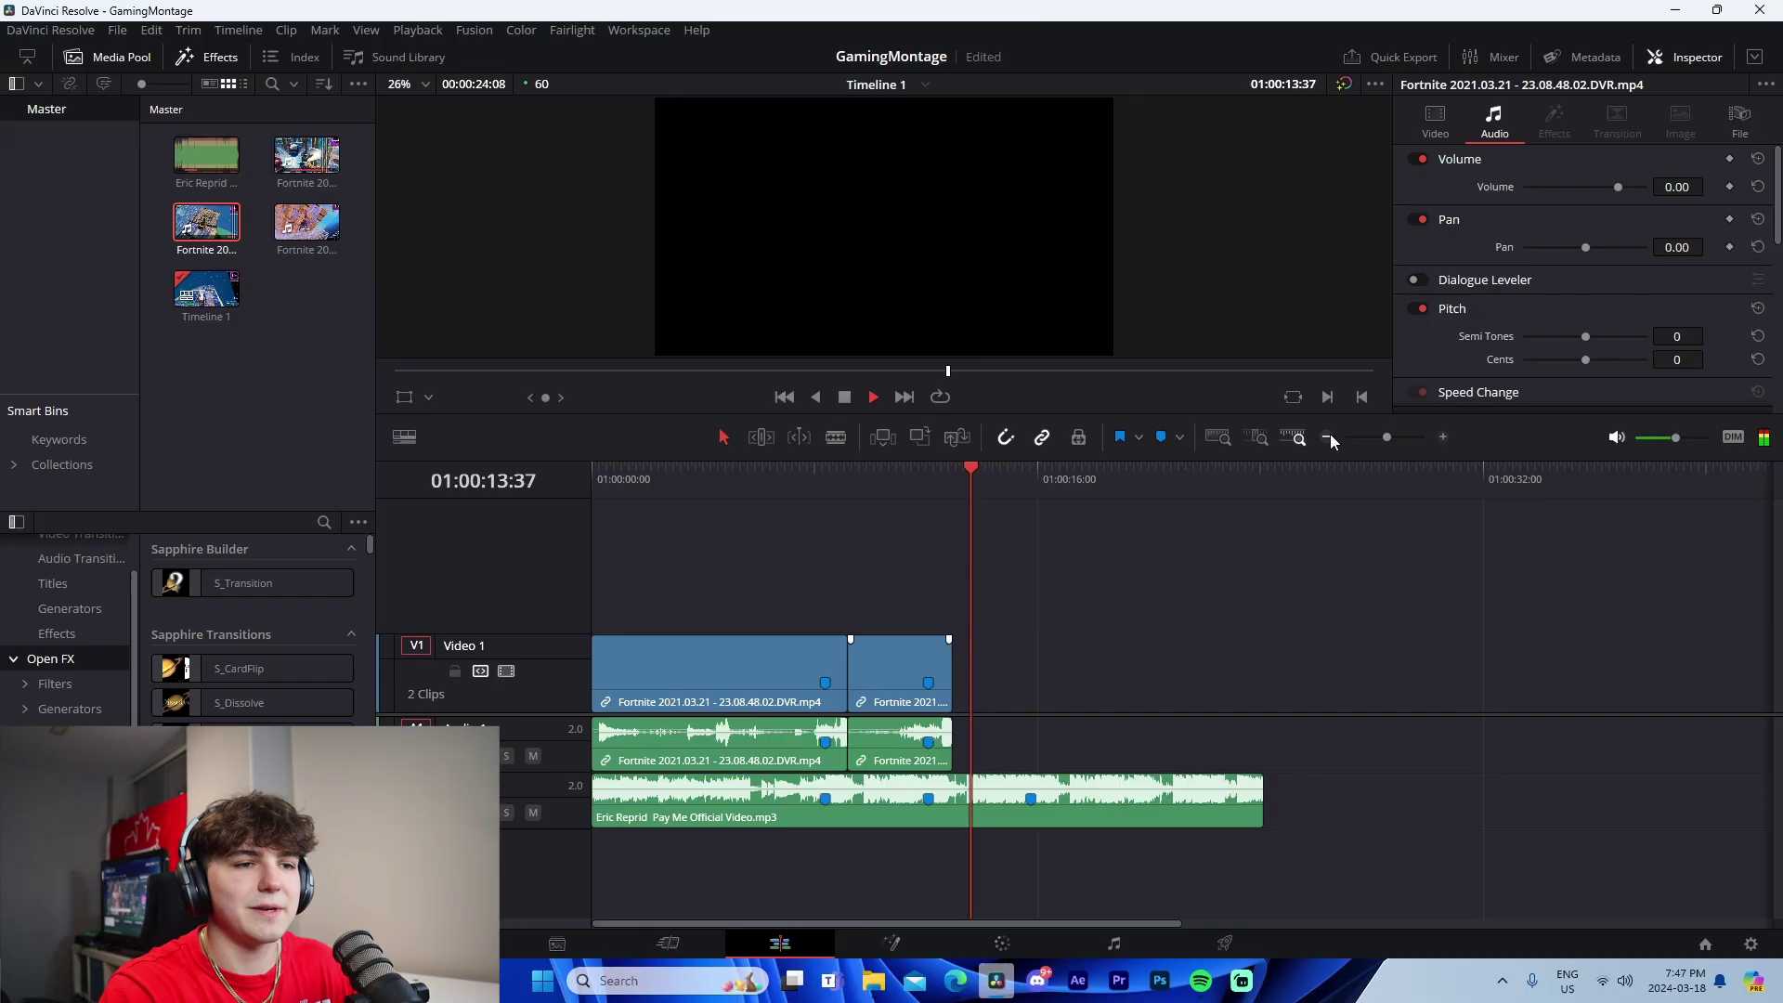
pyautogui.press('space')
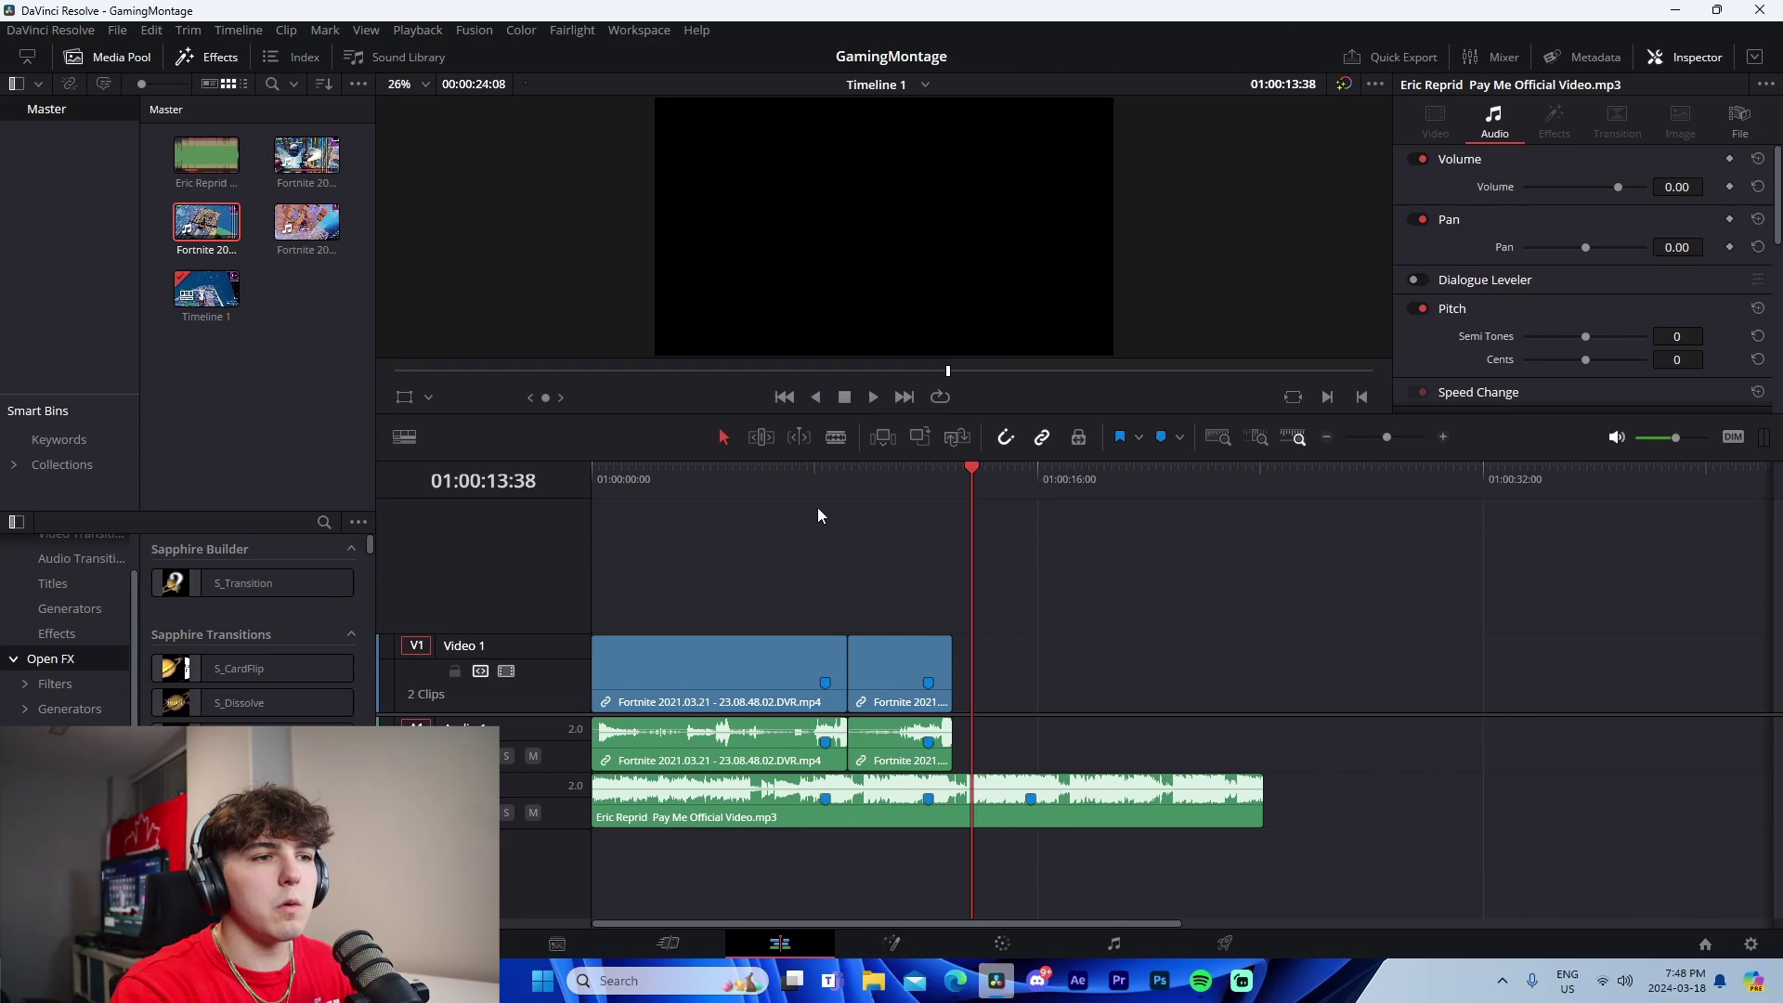
# Unlink the first gameplay clip's audio from its video and select the video part
pyautogui.click(827, 481)
pyautogui.click(1445, 438)
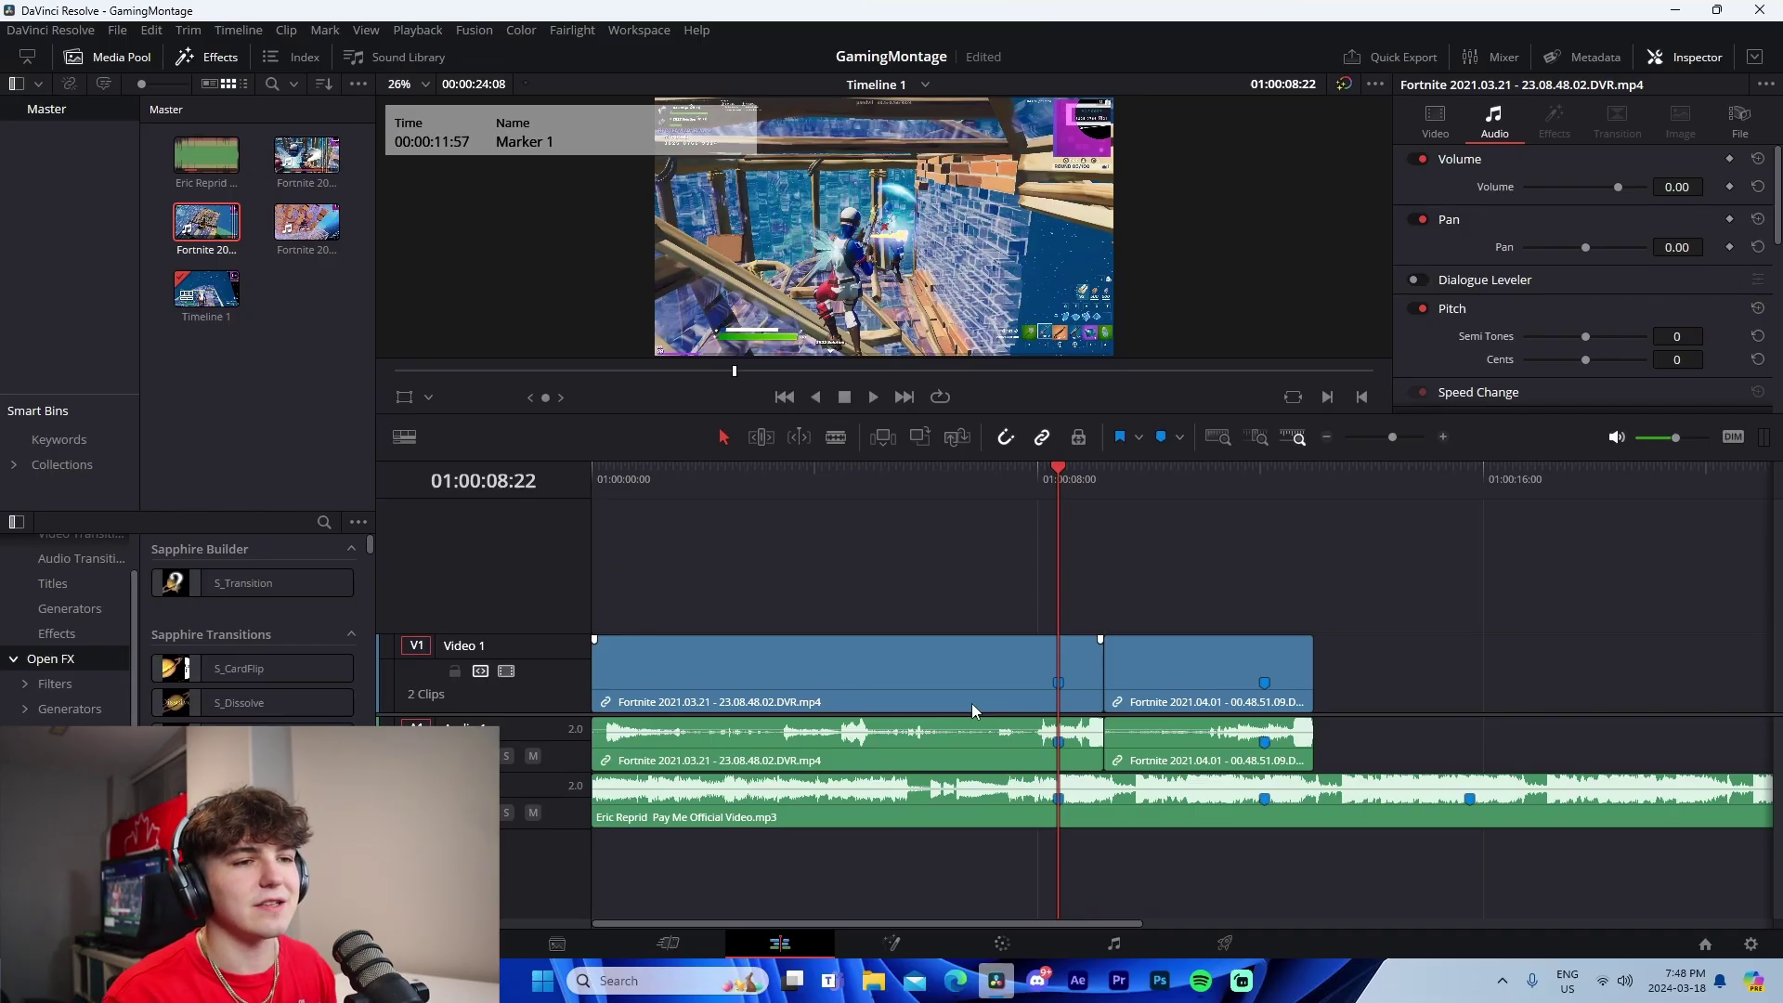
pyautogui.rightClick(890, 663)
pyautogui.click(852, 654)
pyautogui.rightClick(853, 654)
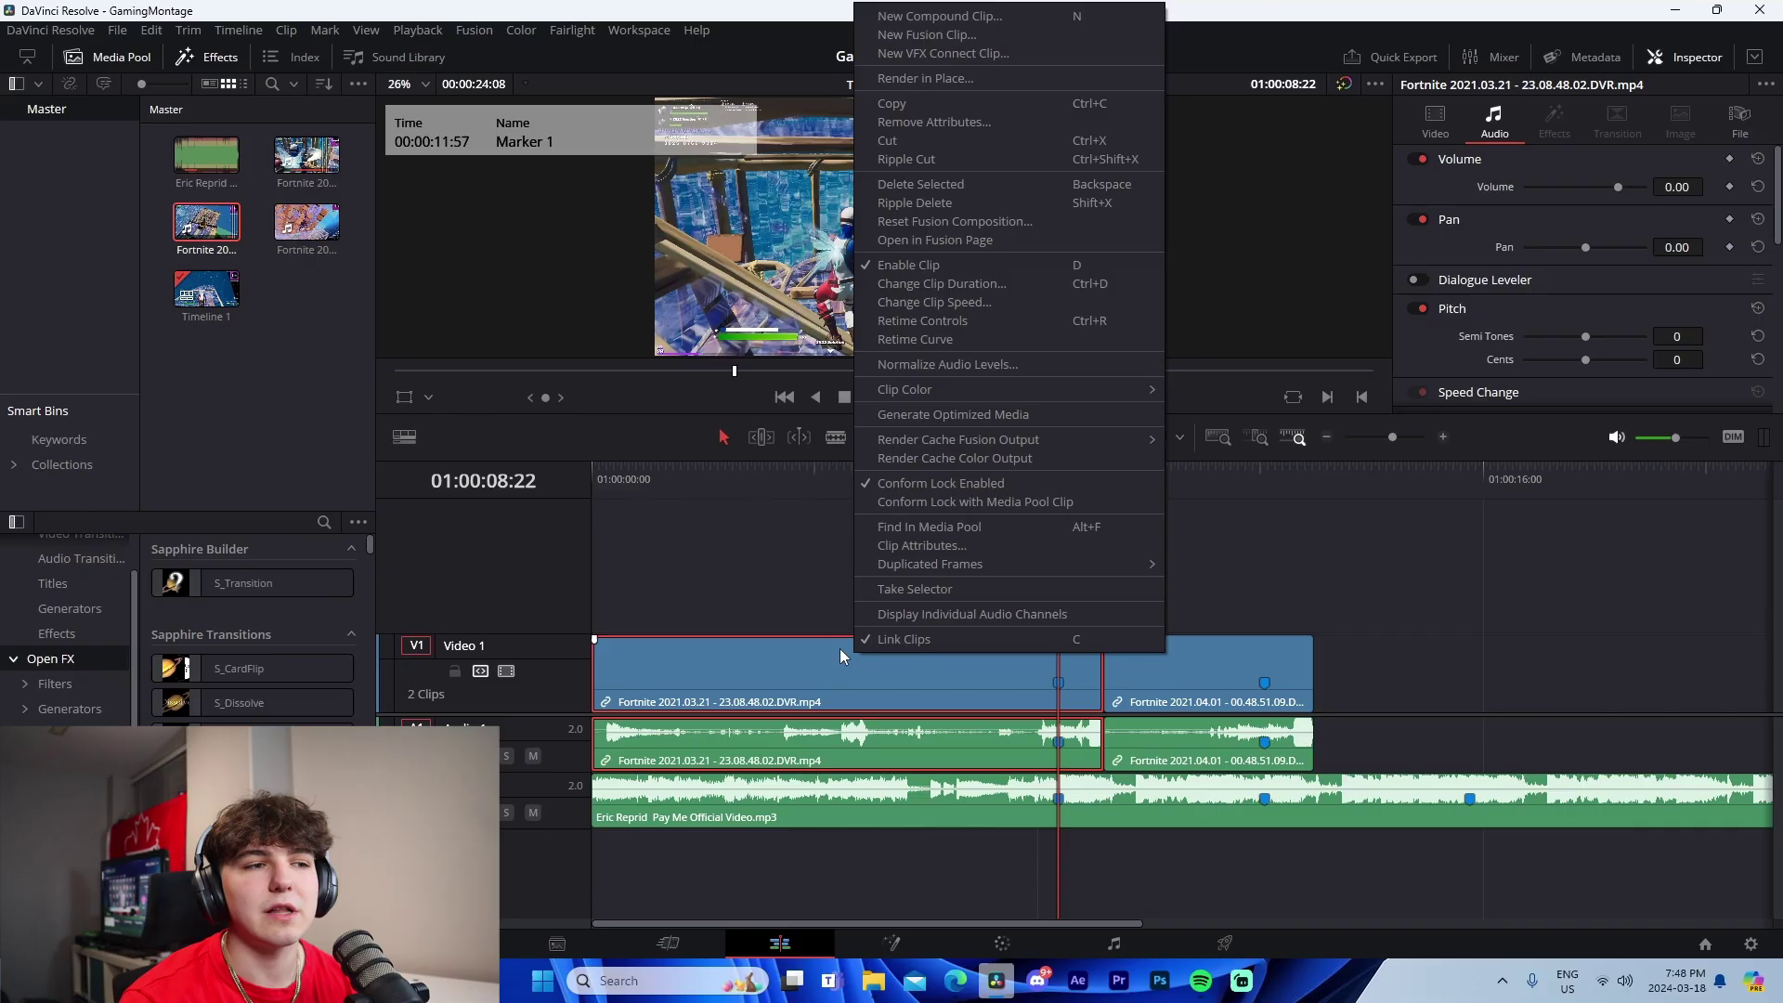
pyautogui.click(788, 627)
pyautogui.rightClick(856, 661)
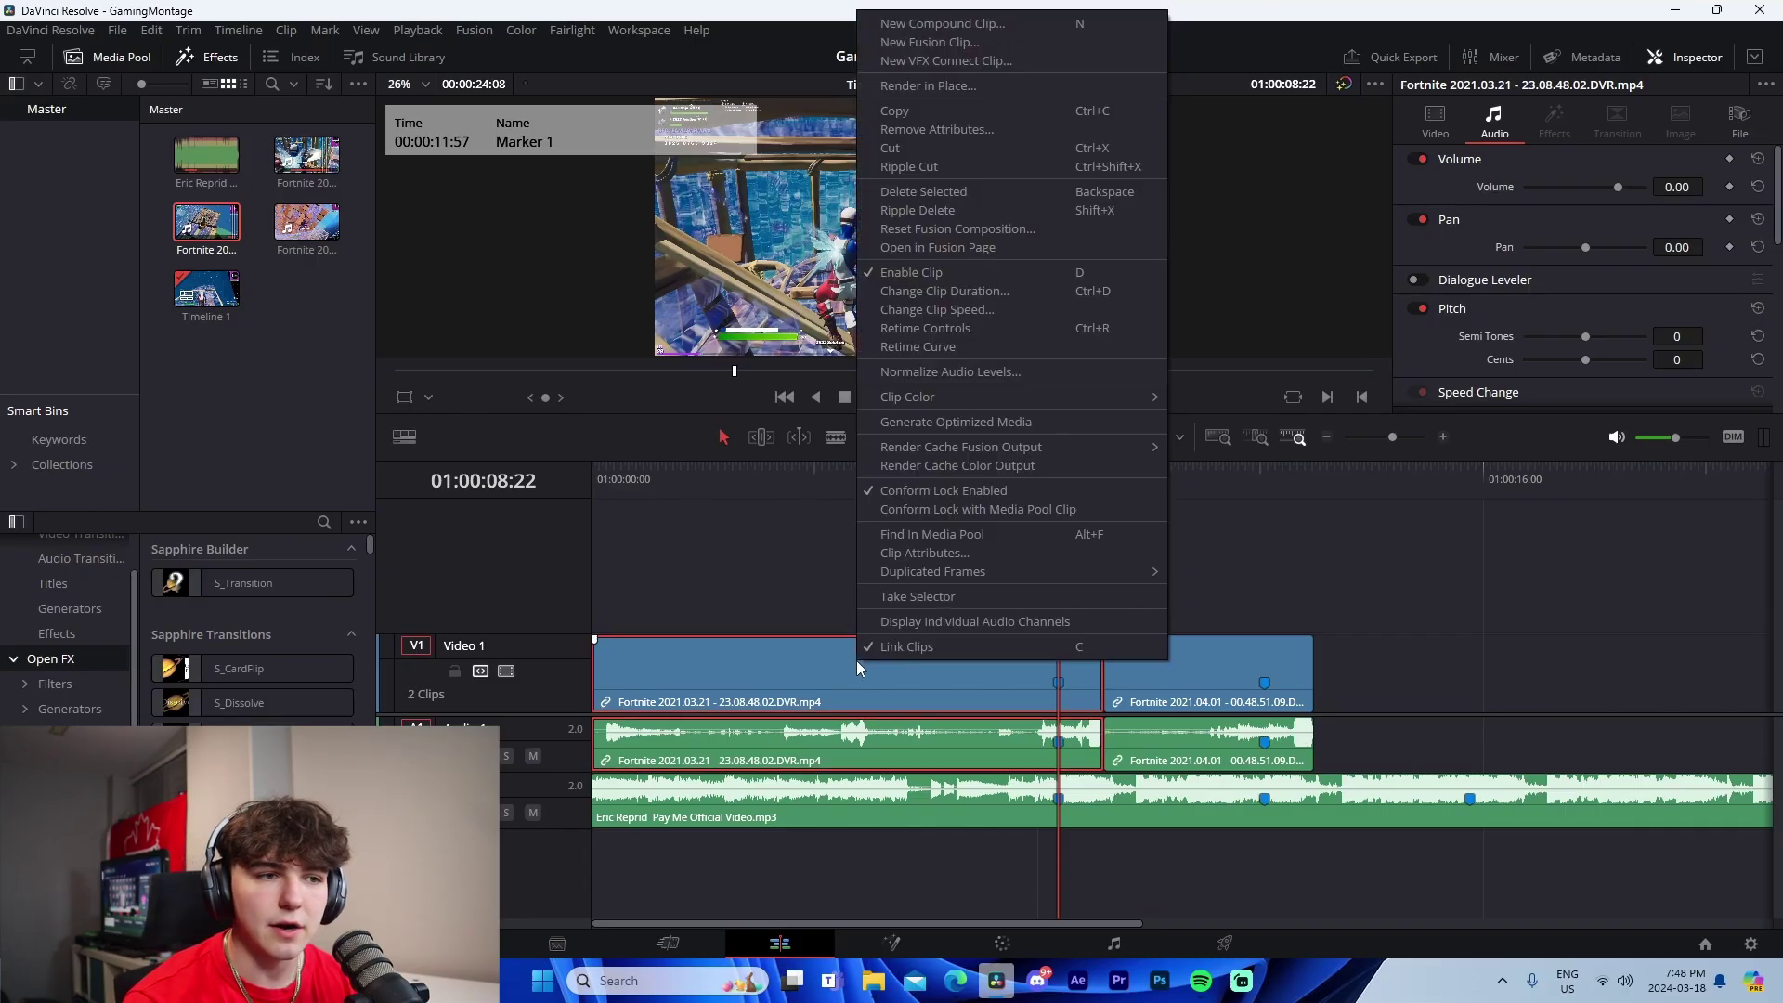
pyautogui.click(885, 650)
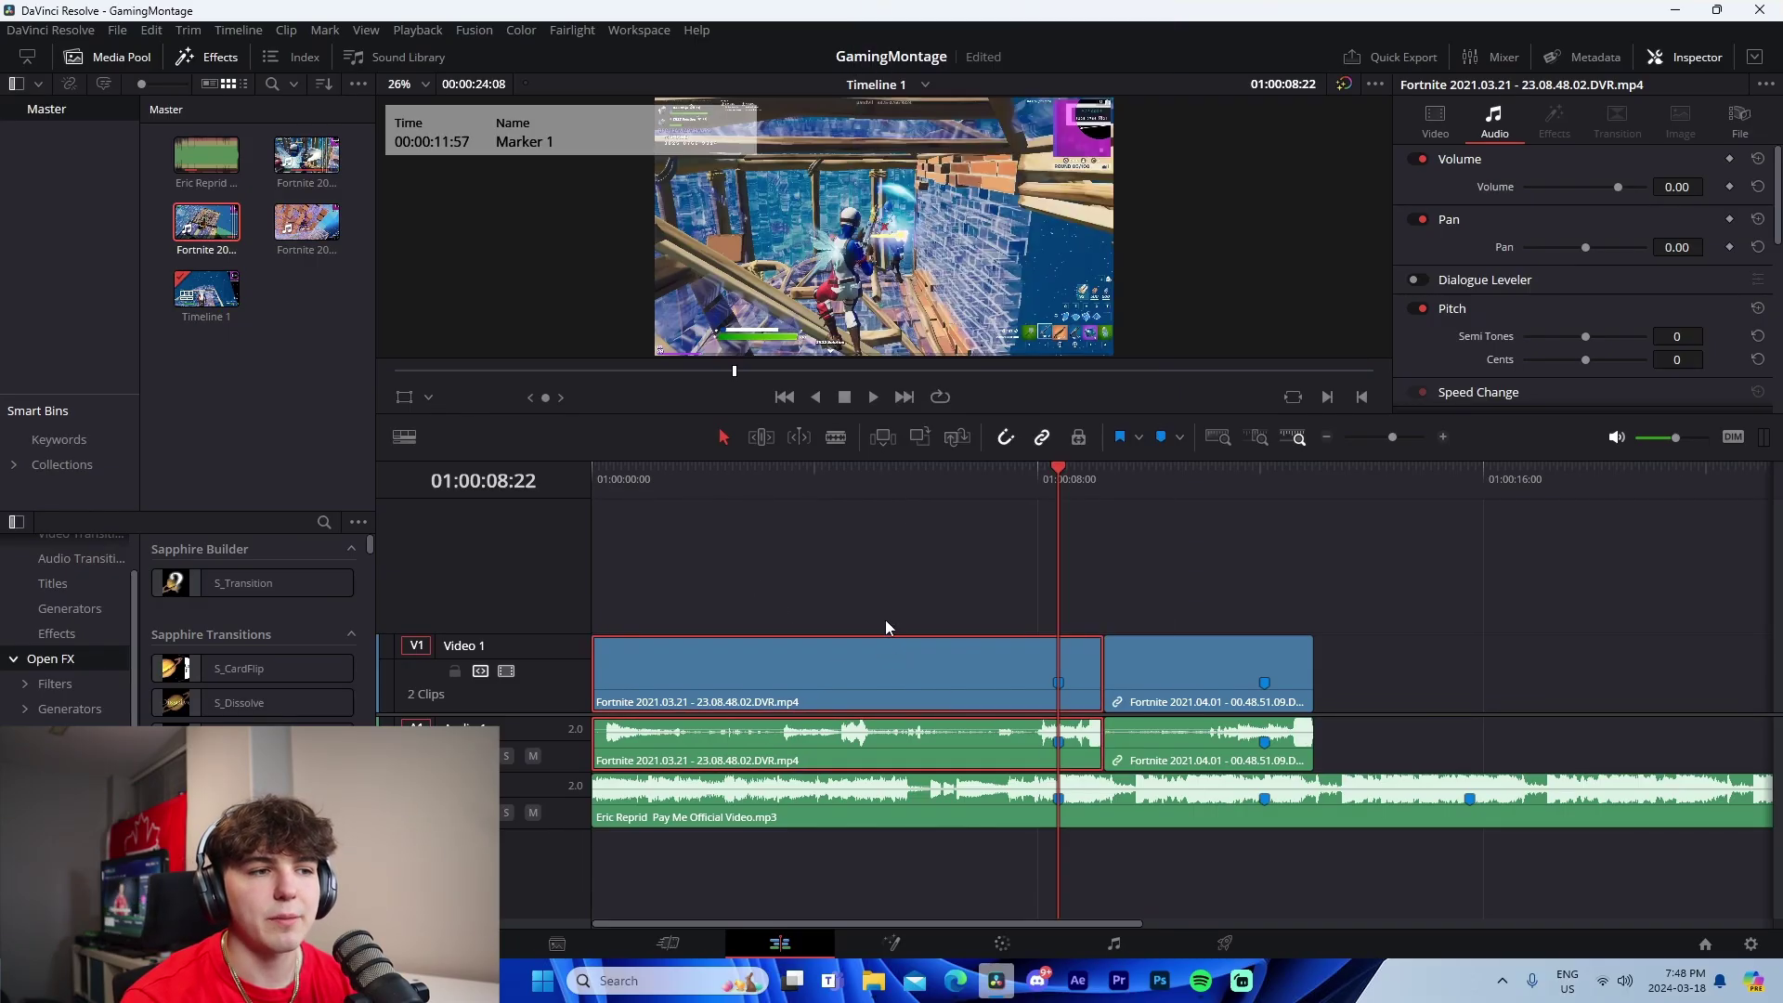
pyautogui.click(878, 664)
pyautogui.click(846, 794)
pyautogui.click(818, 692)
pyautogui.click(825, 752)
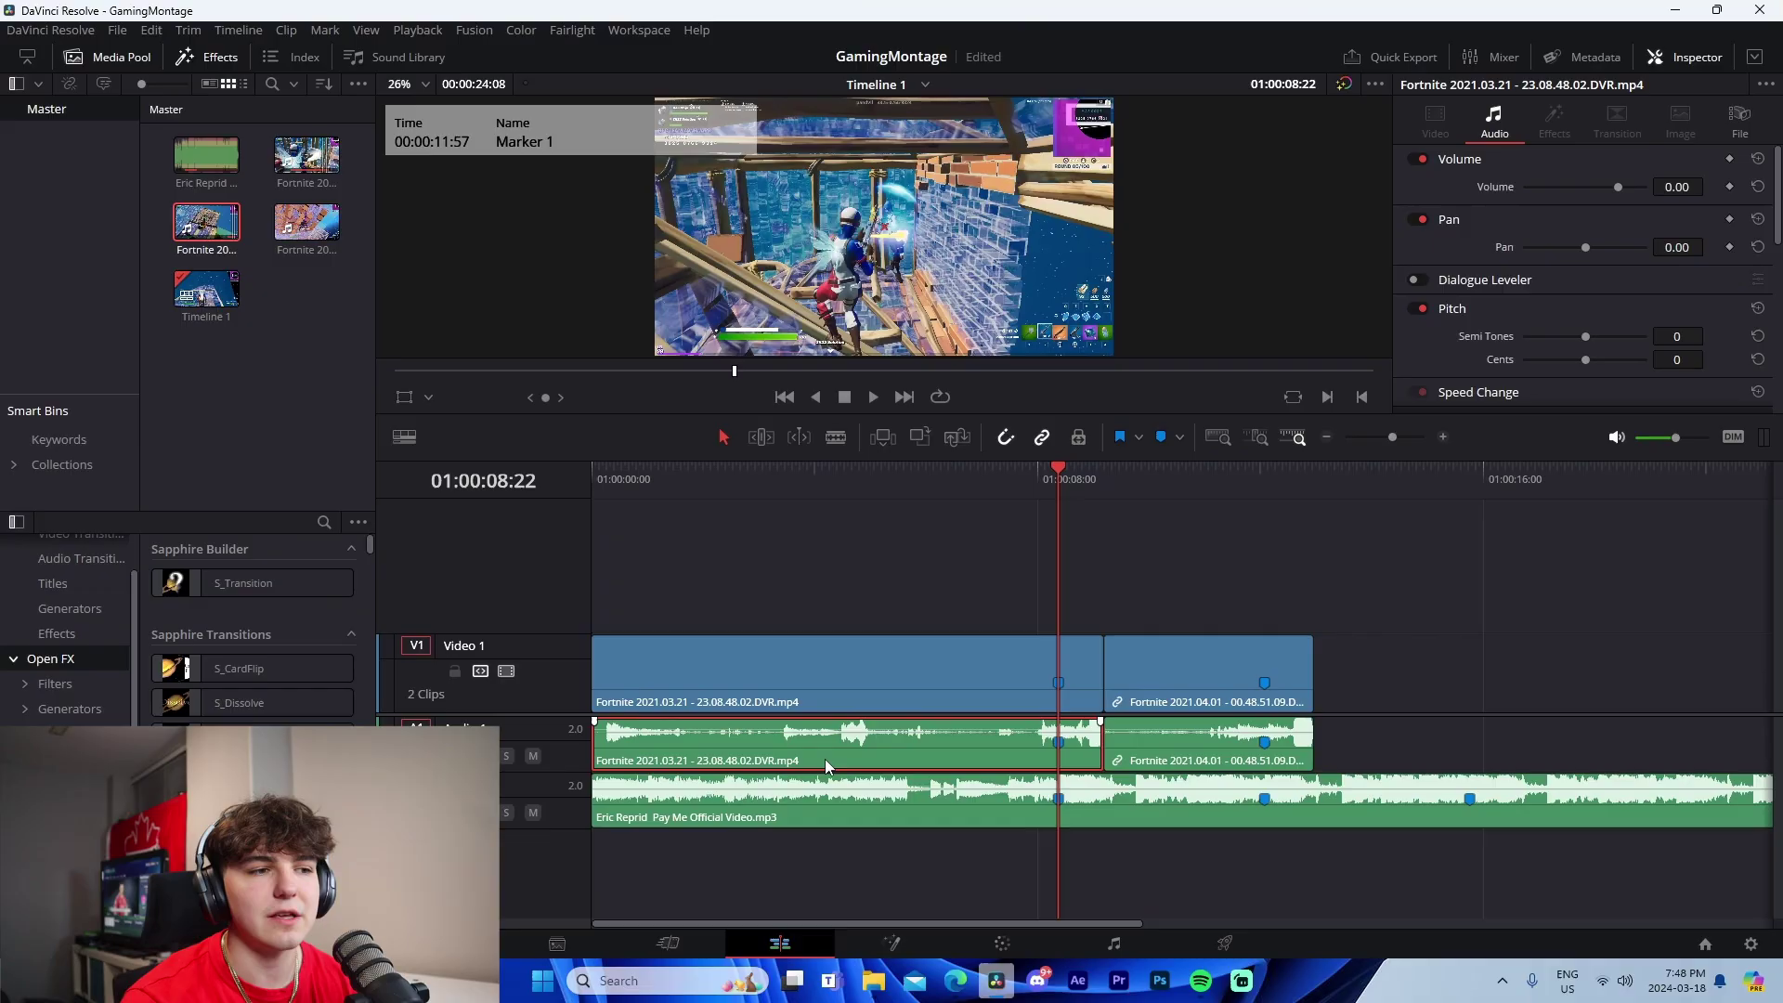
pyautogui.click(836, 692)
pyautogui.click(843, 749)
pyautogui.click(836, 689)
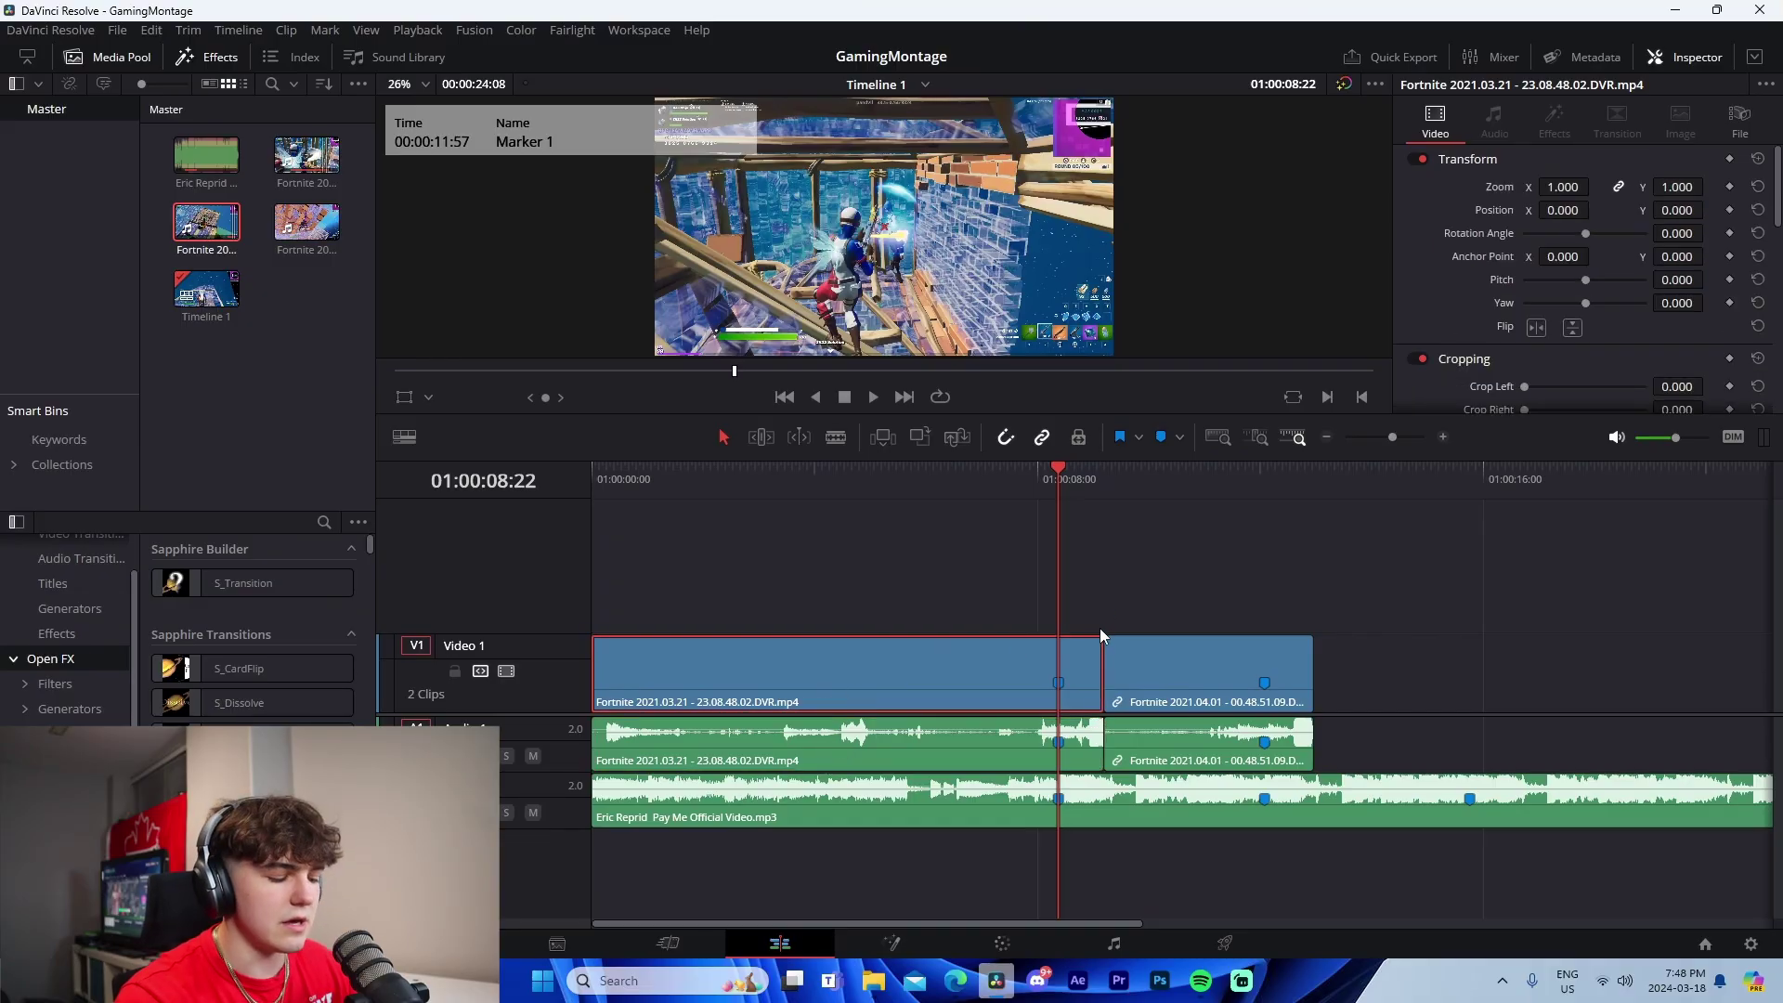
# Split the first clip at the playhead and keep the middle piece on Video 1
pyautogui.click(1443, 437)
pyautogui.click(1183, 668)
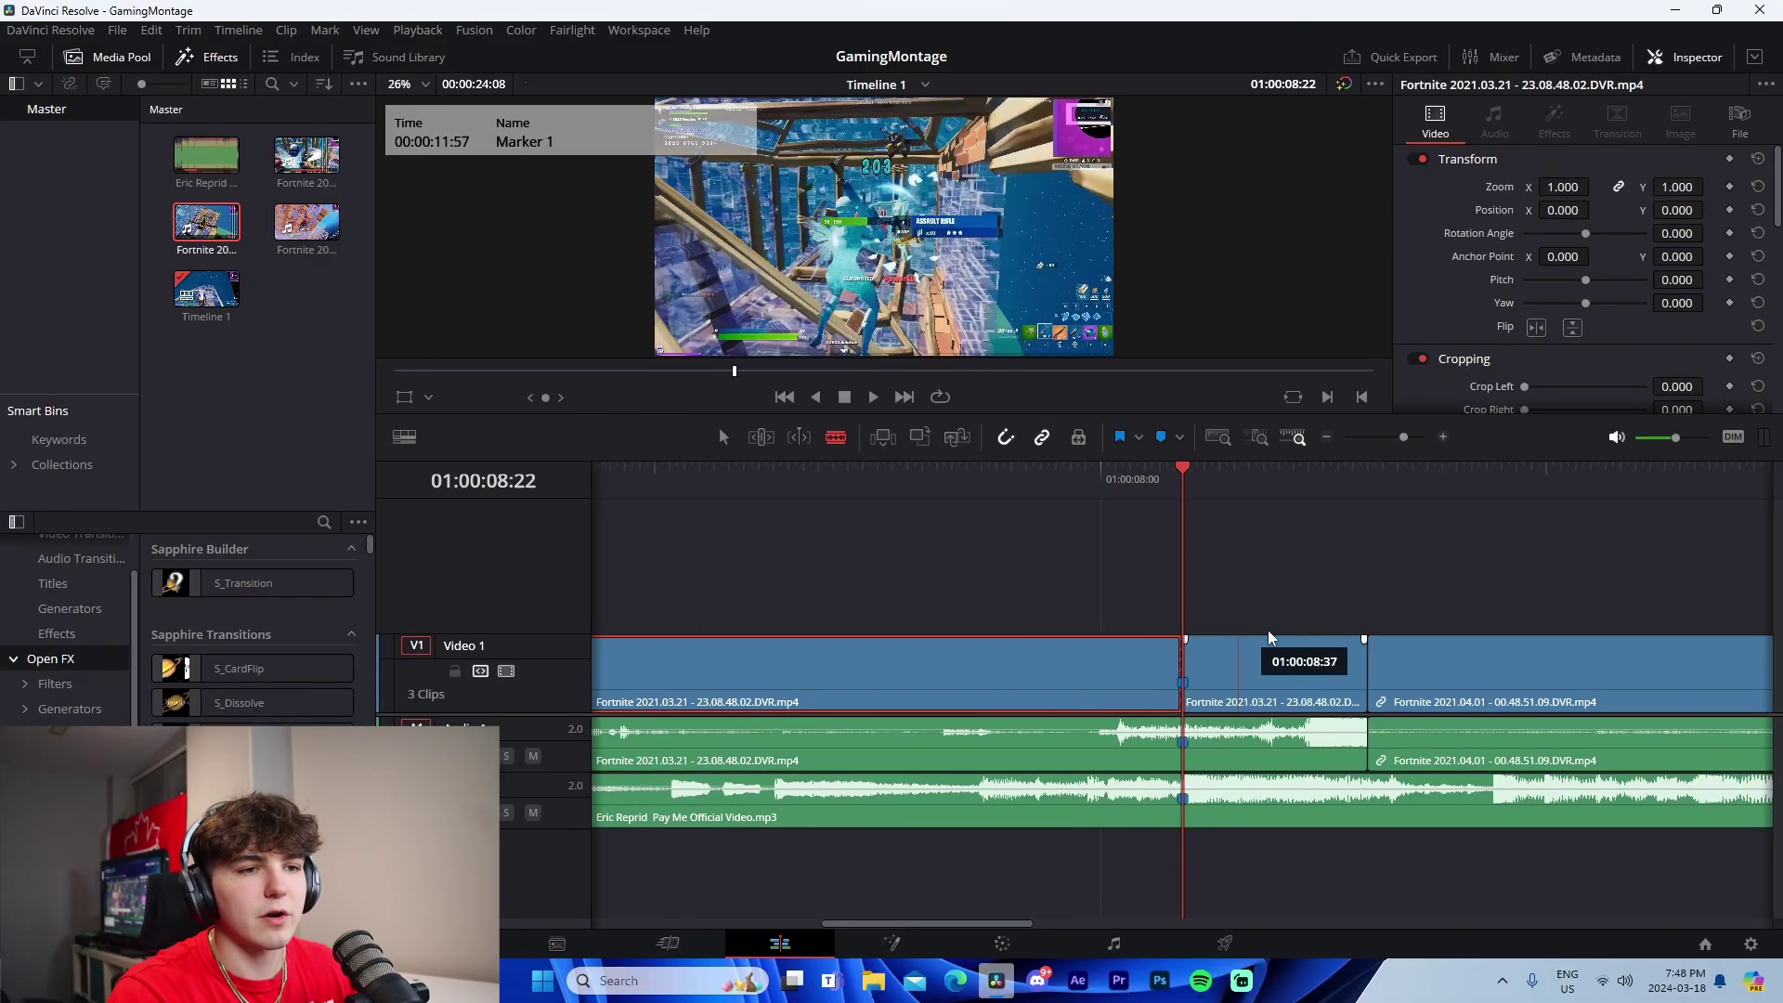
pyautogui.press('a')
pyautogui.moveTo(1238, 654)
pyautogui.mouseDown()
pyautogui.moveTo(1235, 600)
pyautogui.moveTo(1235, 652)
pyautogui.mouseUp()
pyautogui.hotkey('ctrl', '-')
# Unlink the third clip's audio, split it at its marker, and play the short kill clip
pyautogui.click(1258, 685)
pyautogui.rightClick(1258, 684)
pyautogui.click(1288, 659)
pyautogui.hscroll(3, 1027, 585)
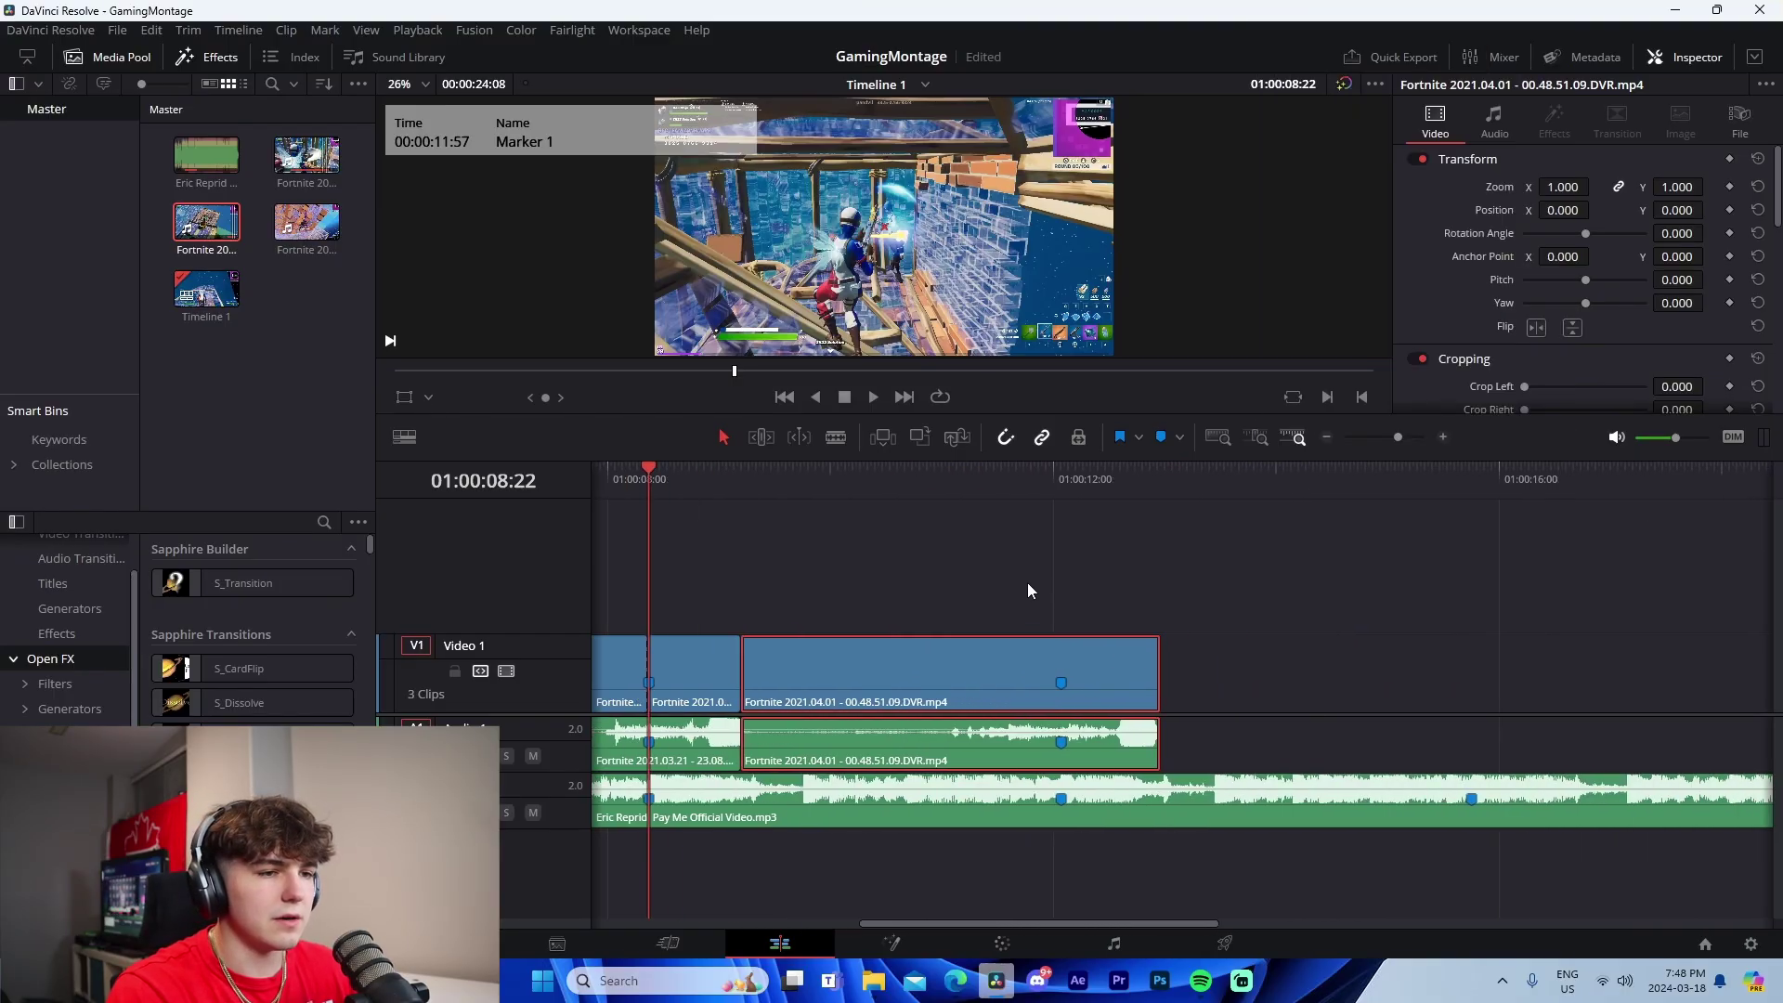
pyautogui.press('b')
pyautogui.click(1062, 655)
pyautogui.press('a')
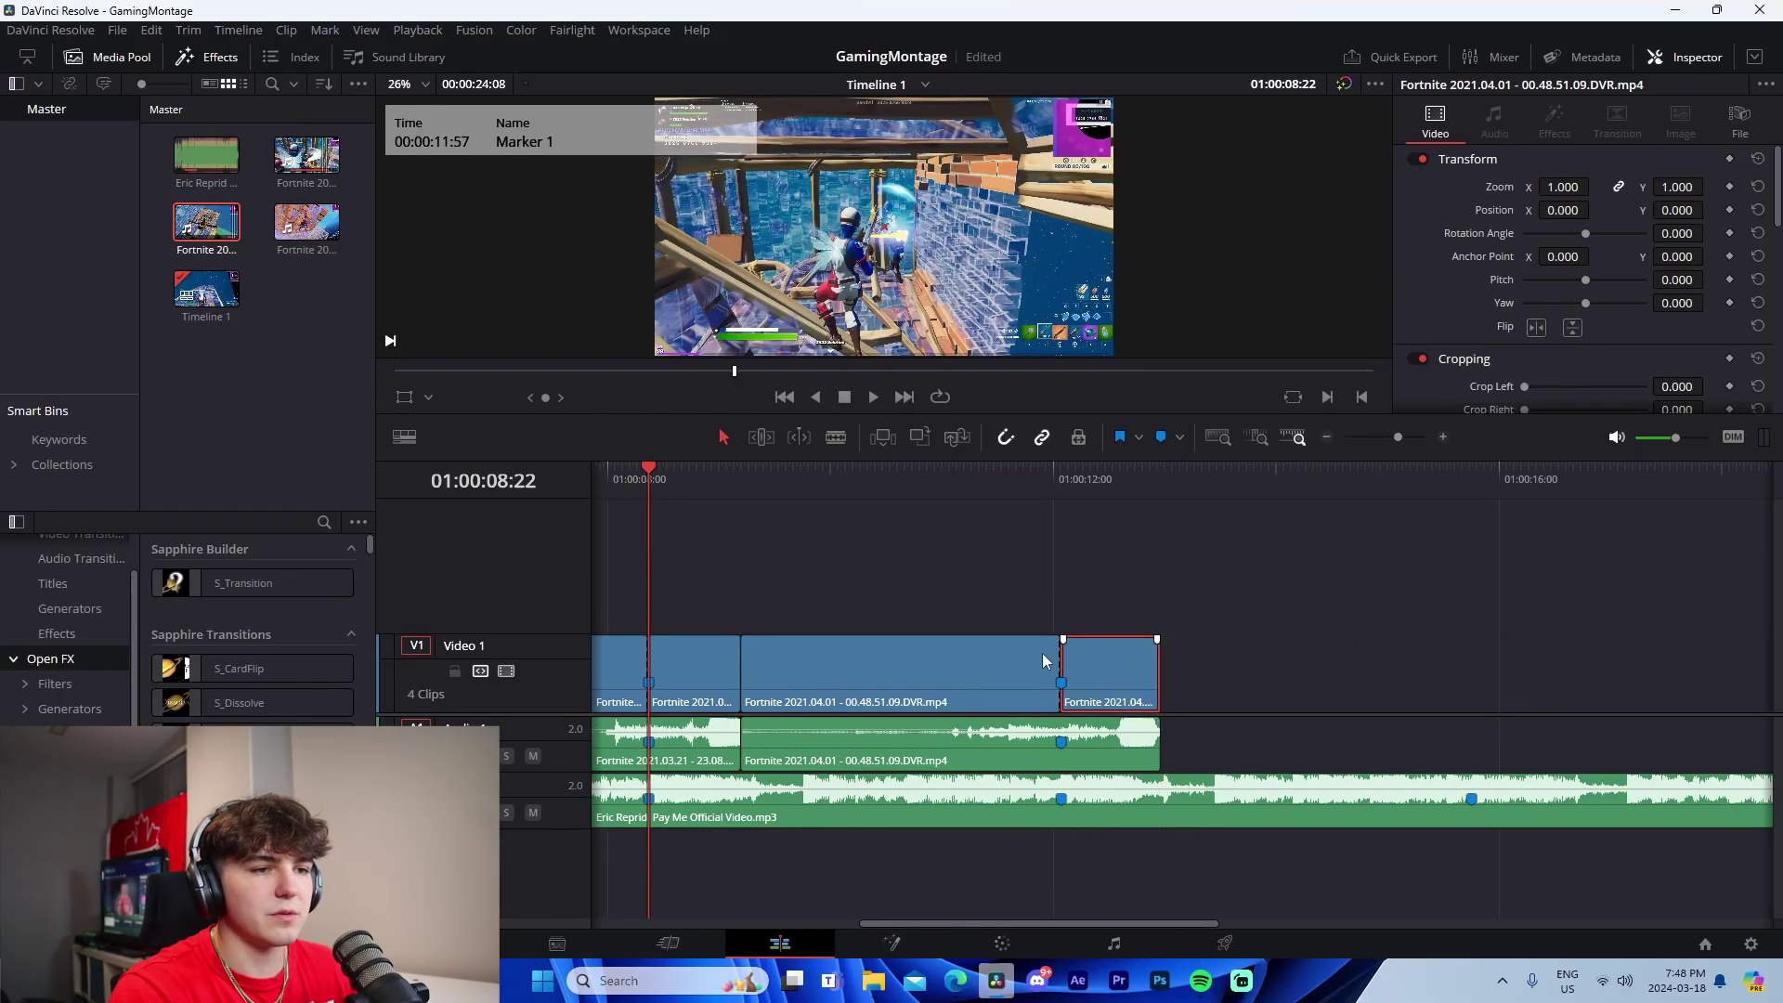
pyautogui.hscroll(-3, 1042, 654)
pyautogui.click(876, 679)
pyautogui.press('space')
pyautogui.press('space')
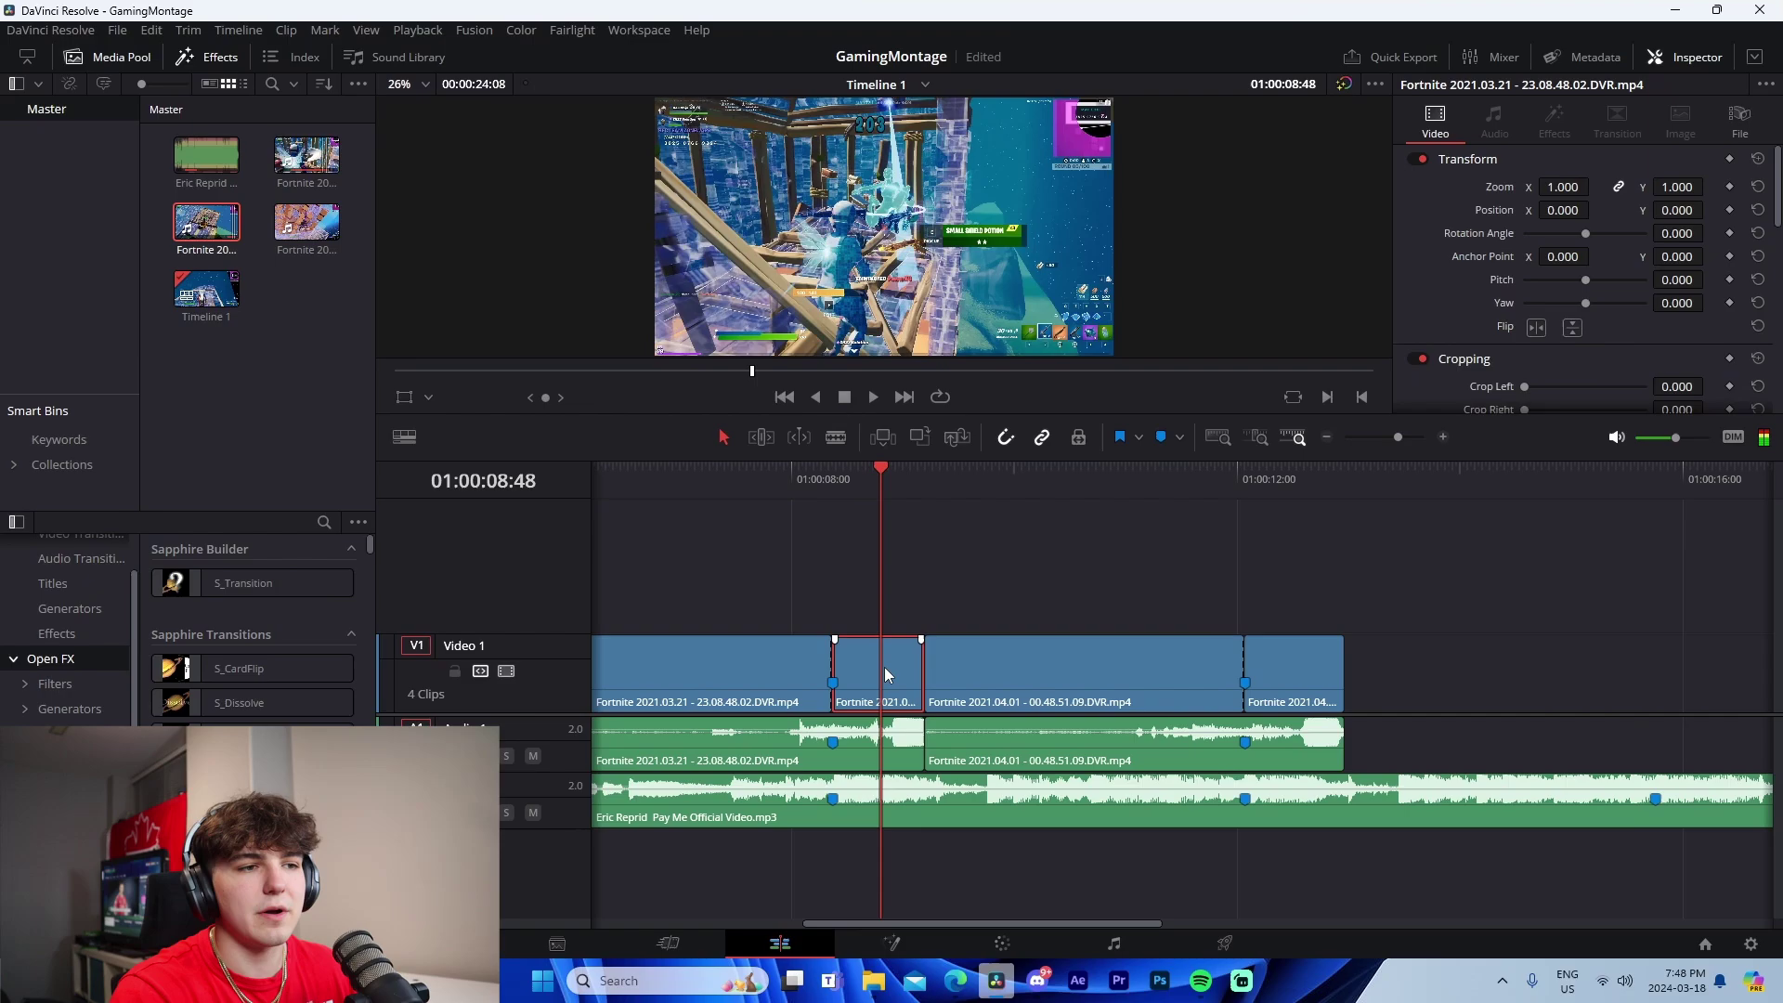
# Set the short kill clip's speed to 50% and play it back to review
pyautogui.press('Right')
pyautogui.press('Right')
pyautogui.rightClick(887, 675)
pyautogui.click(890, 393)
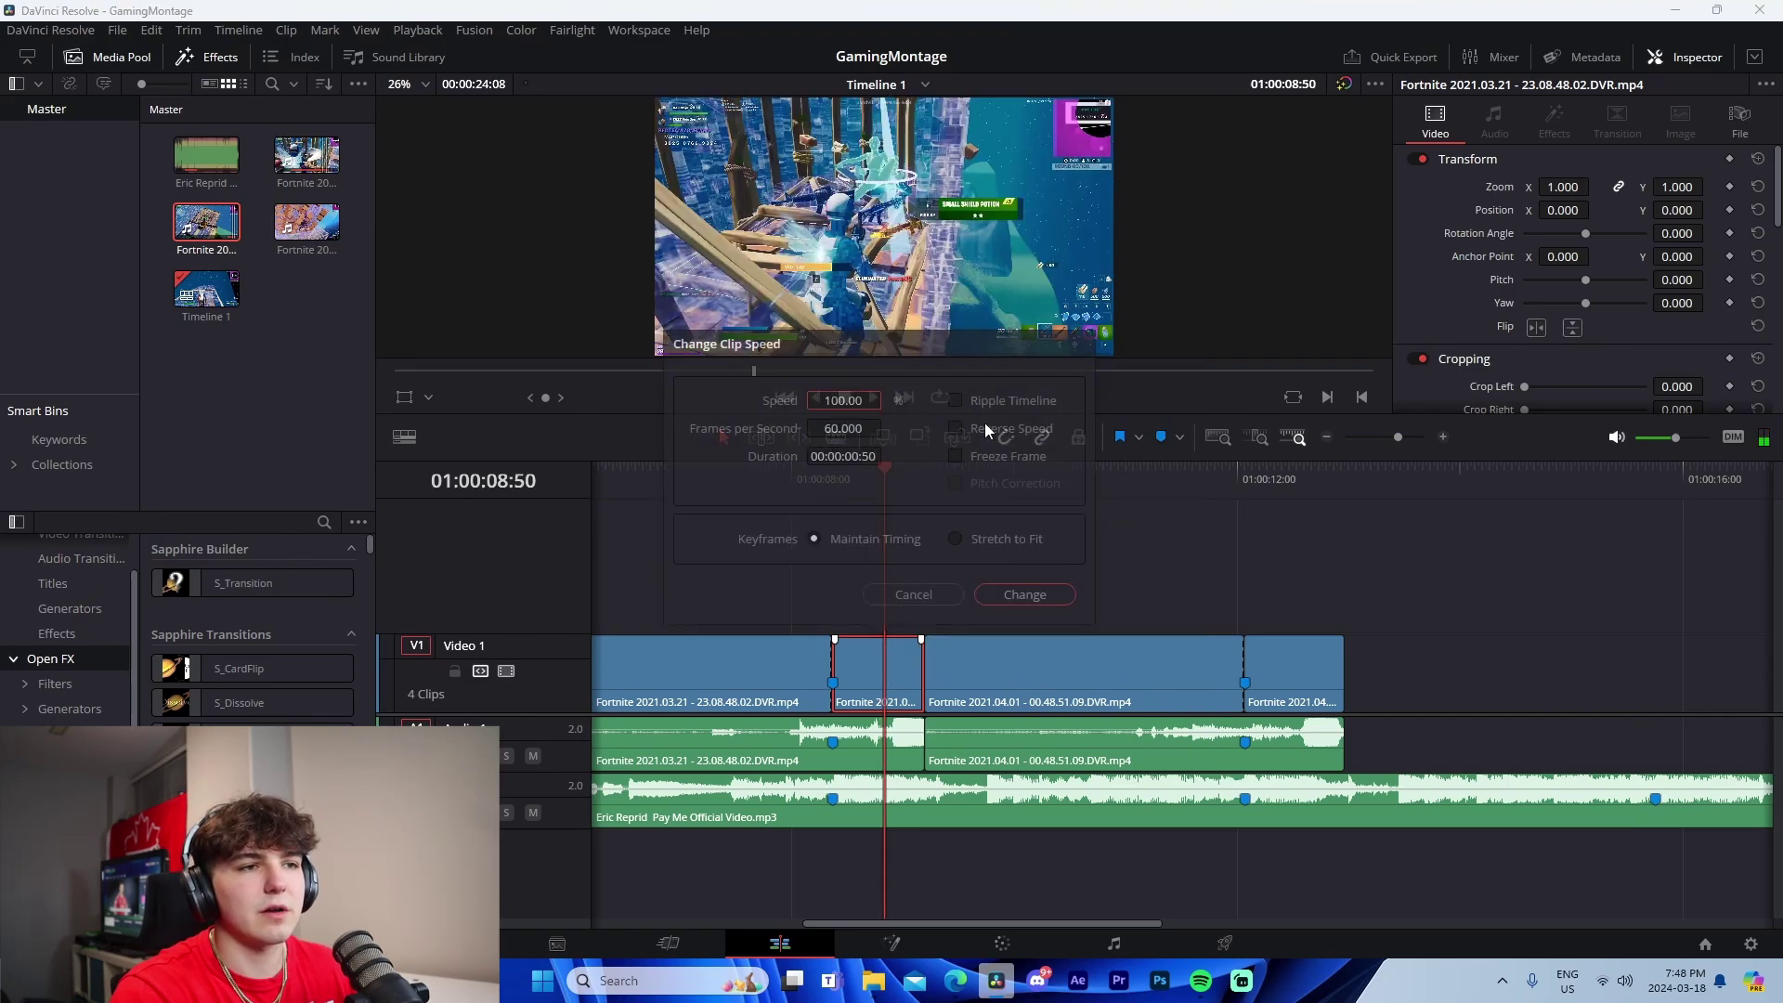
pyautogui.doubleClick(864, 398)
pyautogui.write('50')
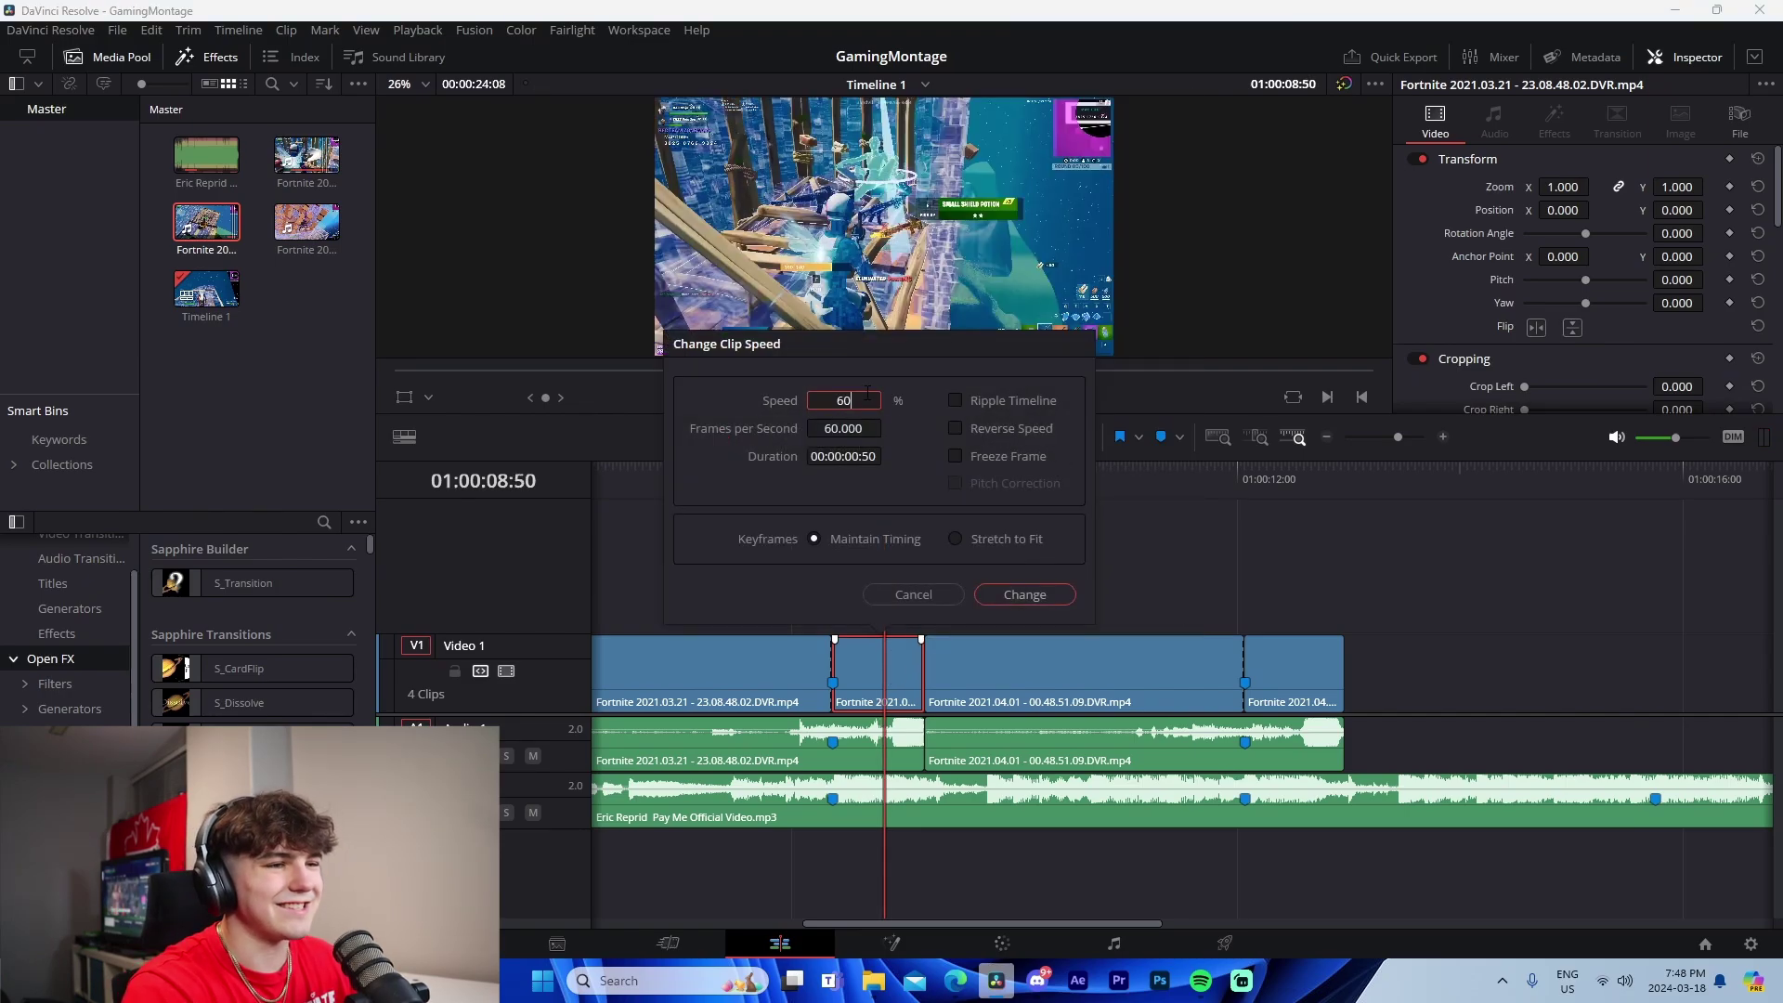
pyautogui.press('Return')
pyautogui.click(786, 482)
pyautogui.press('space')
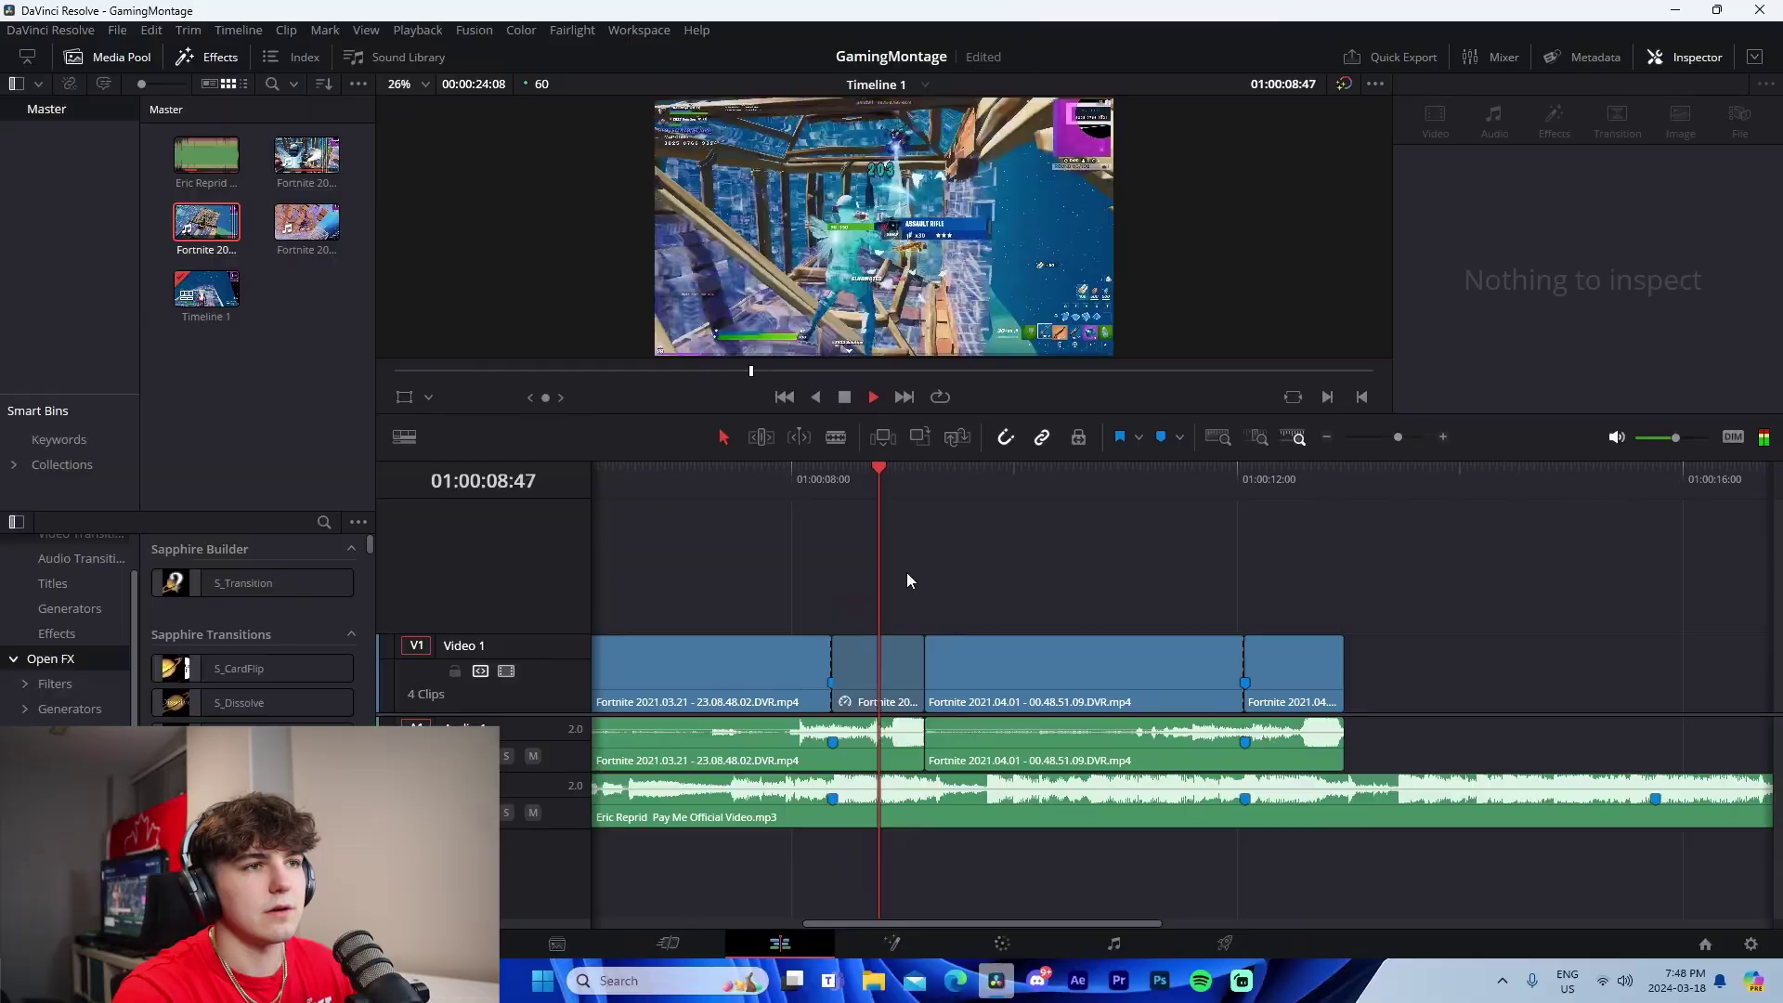
# Slow the last clip on Video 1 to 60% speed and preview the edited section
pyautogui.click(1296, 669)
pyautogui.rightClick(1303, 661)
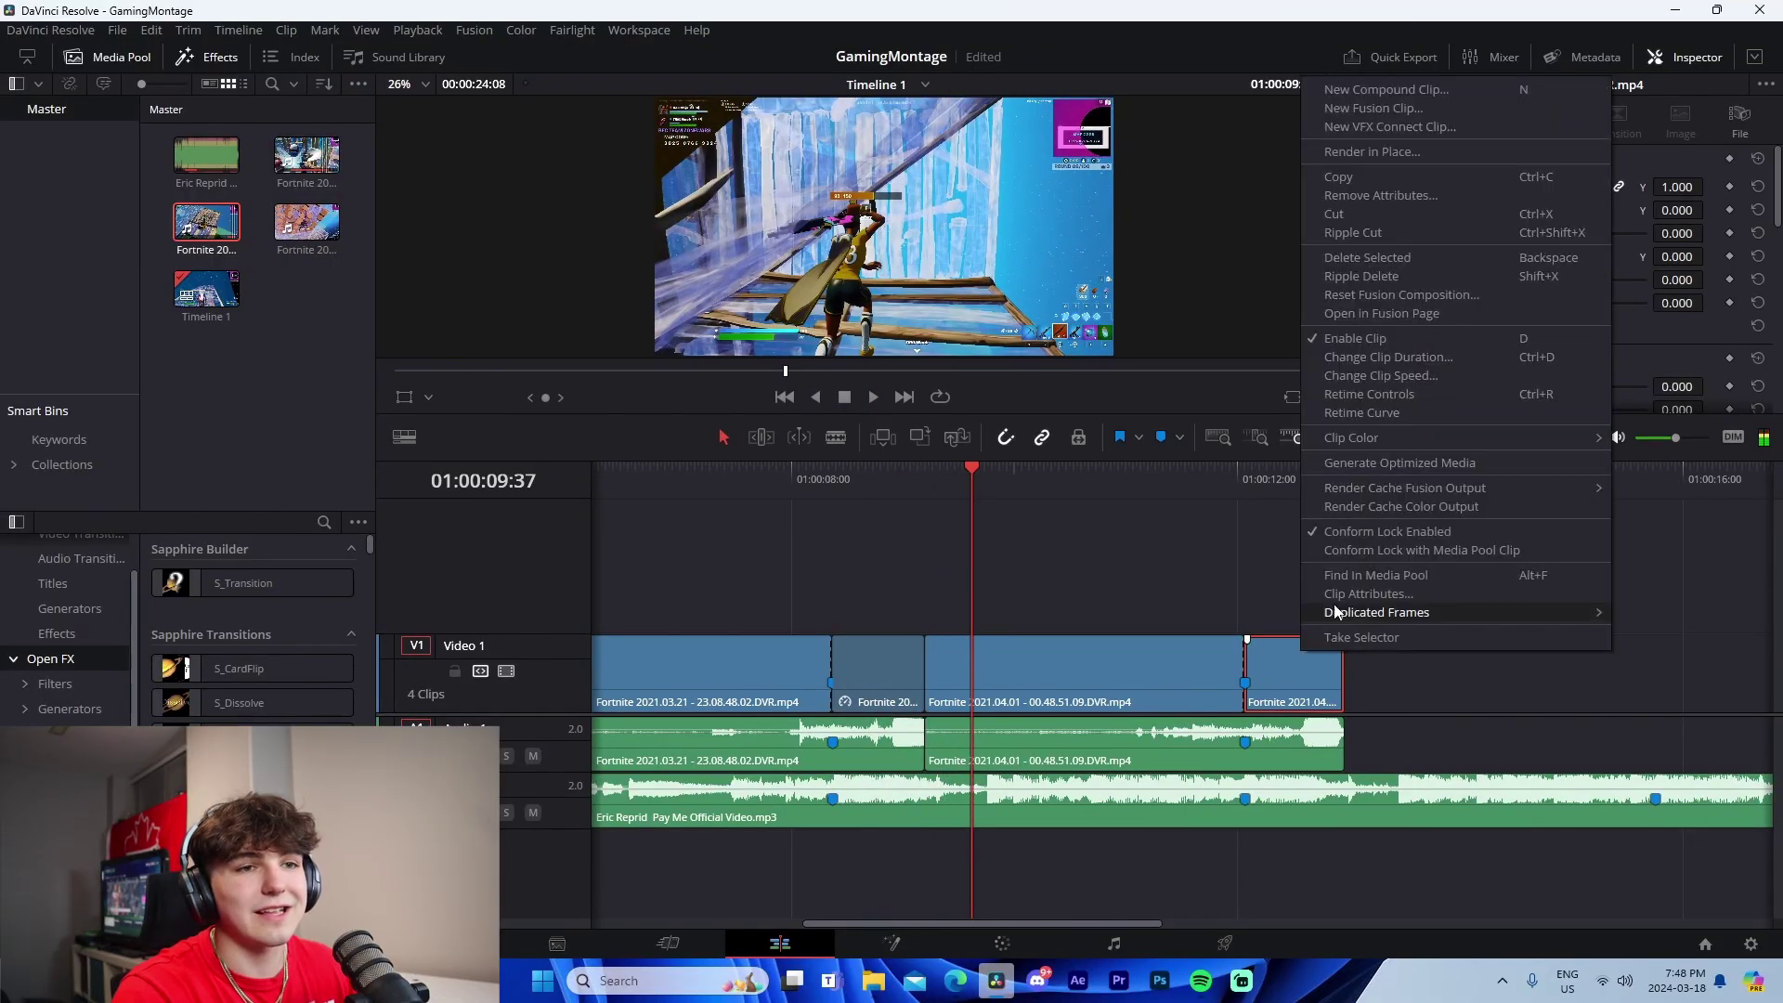
pyautogui.click(1377, 376)
pyautogui.doubleClick(1282, 402)
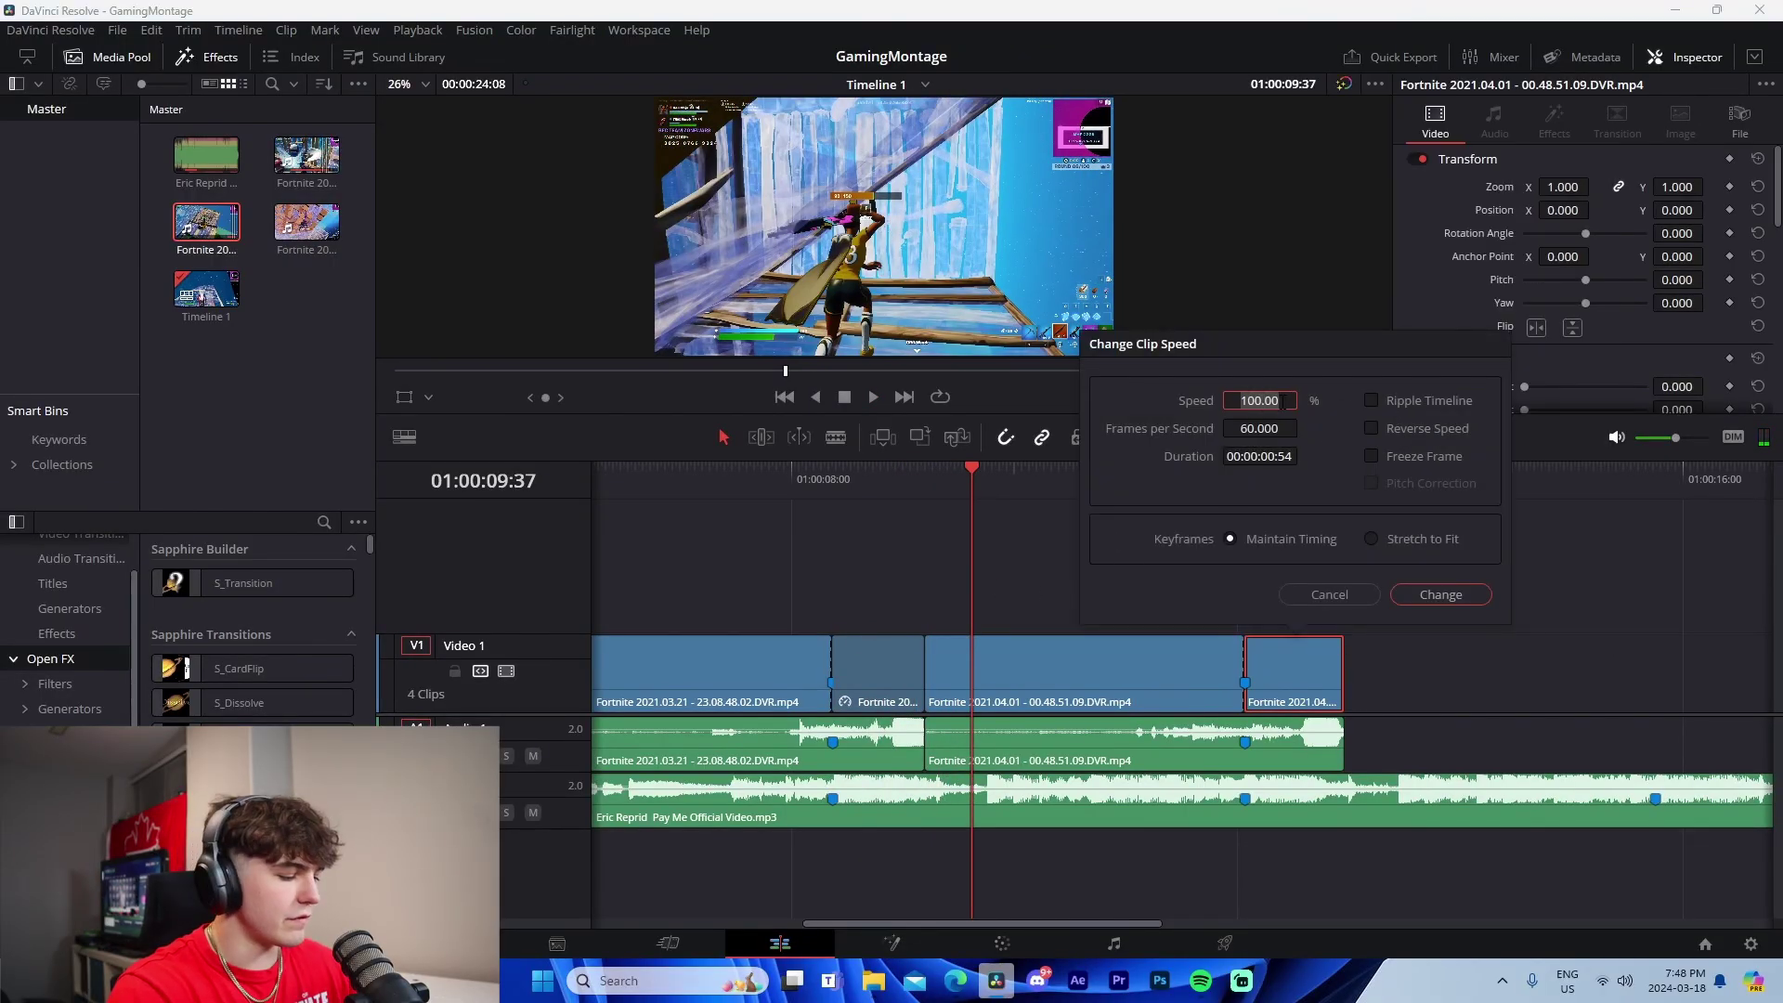
pyautogui.write('60')
pyautogui.click(1437, 584)
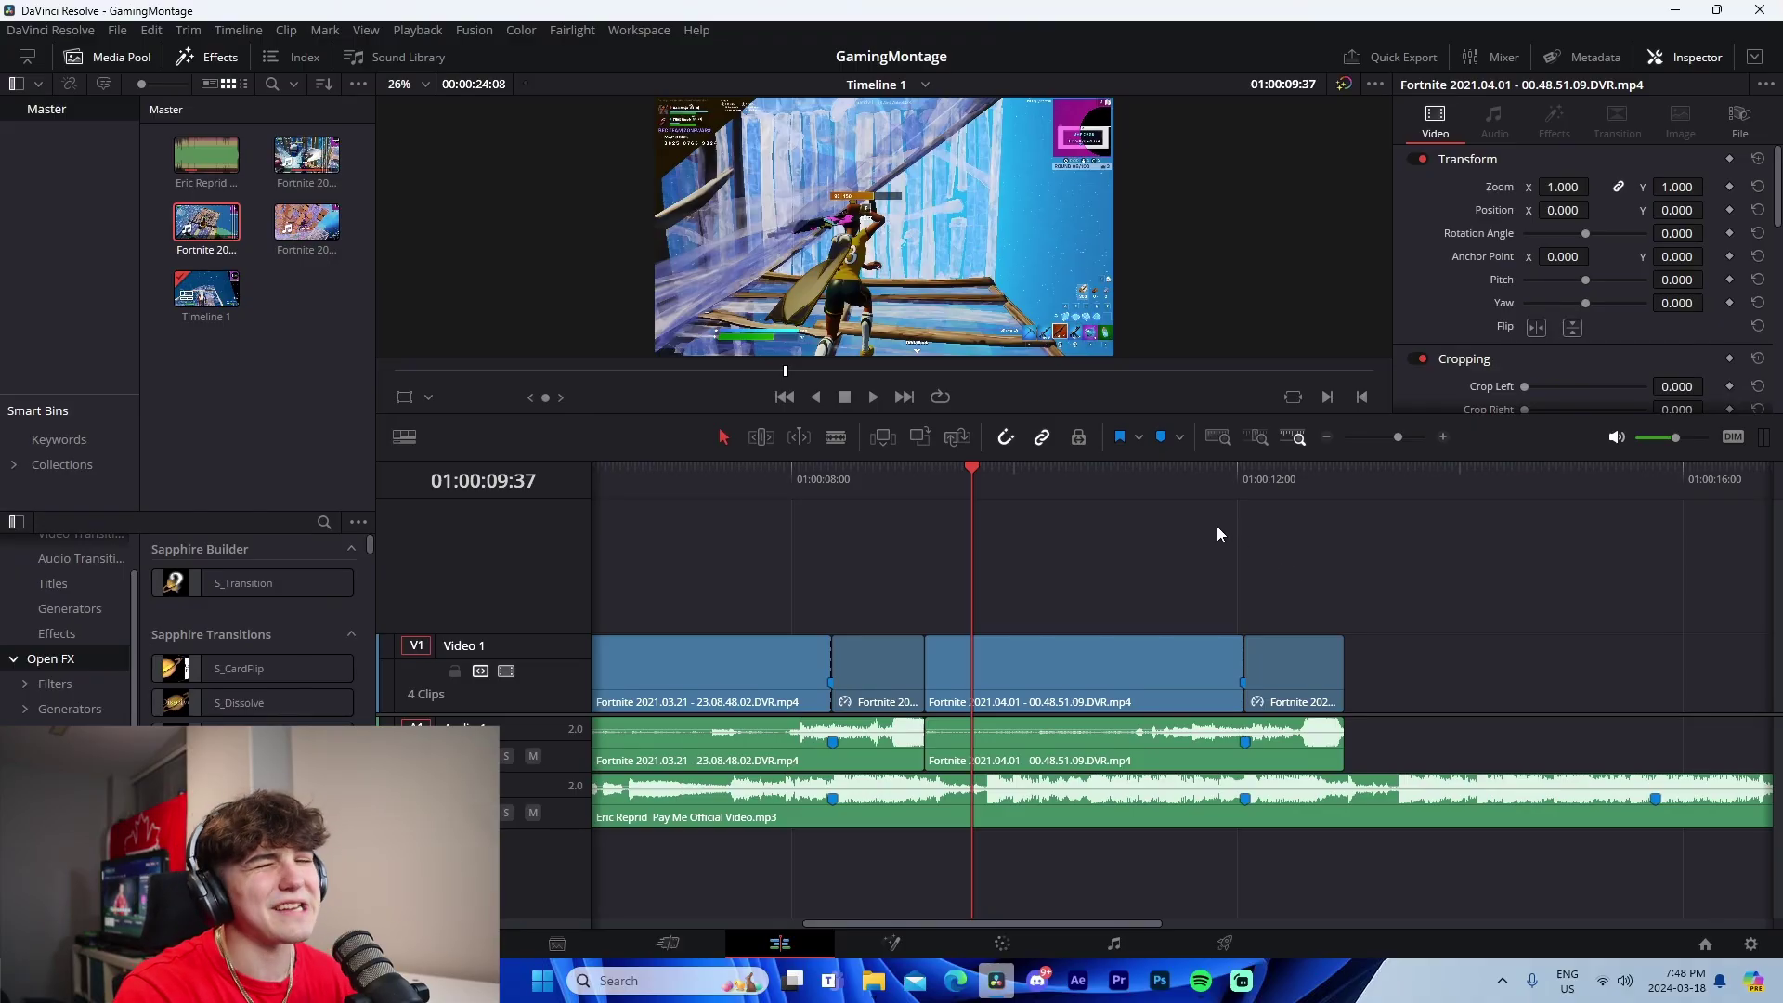
pyautogui.click(785, 472)
pyautogui.press('space')
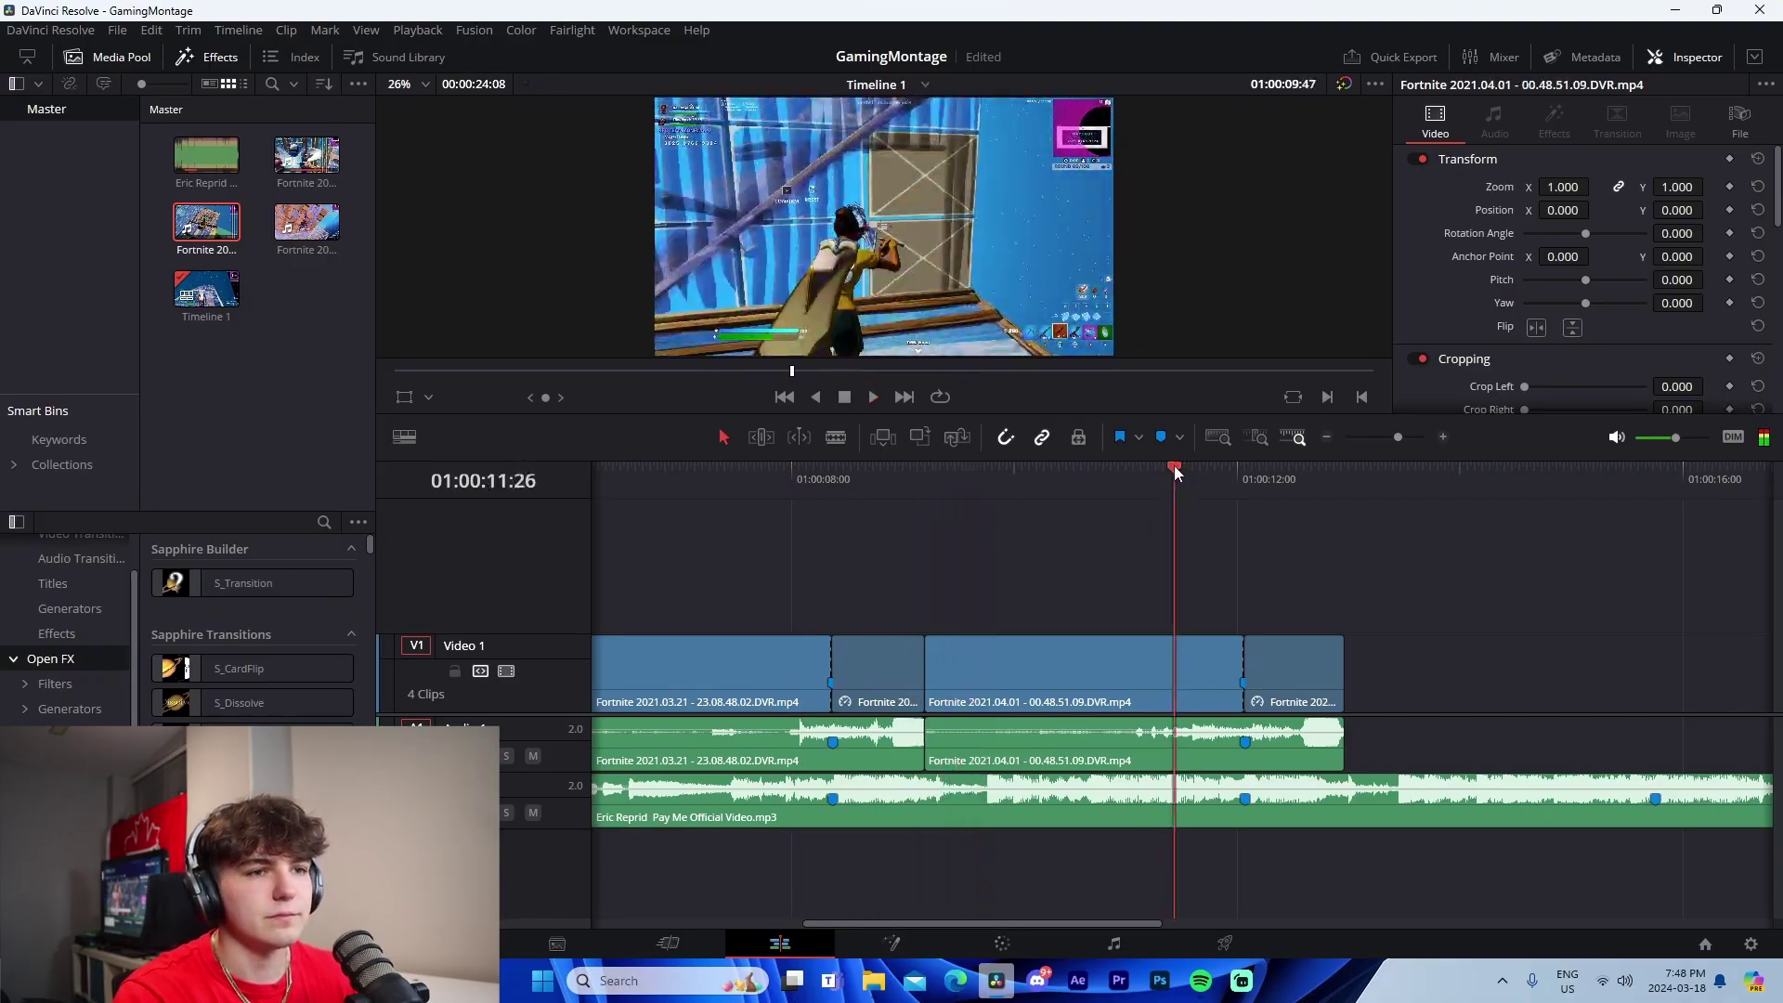
pyautogui.press('space')
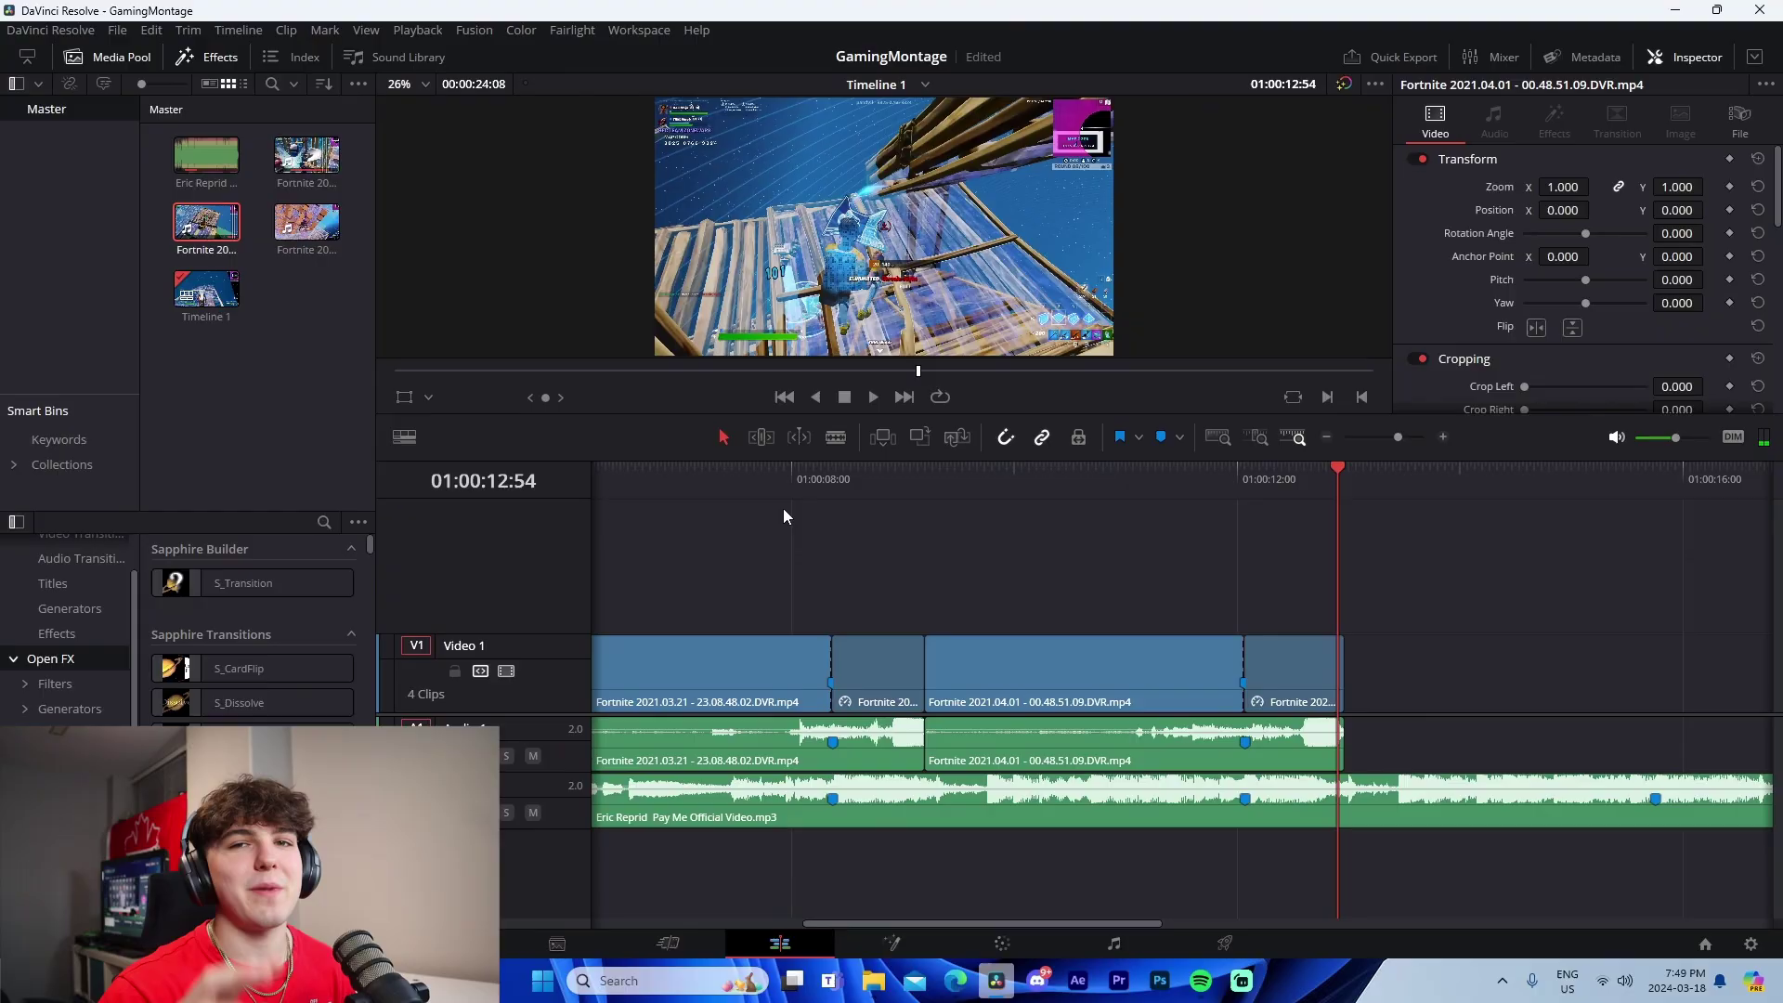
# Set the short slowed clip's Retime Process to Optical Flow and play it to check smoothness
pyautogui.click(889, 685)
pyautogui.scroll(-10, 1530, 315)
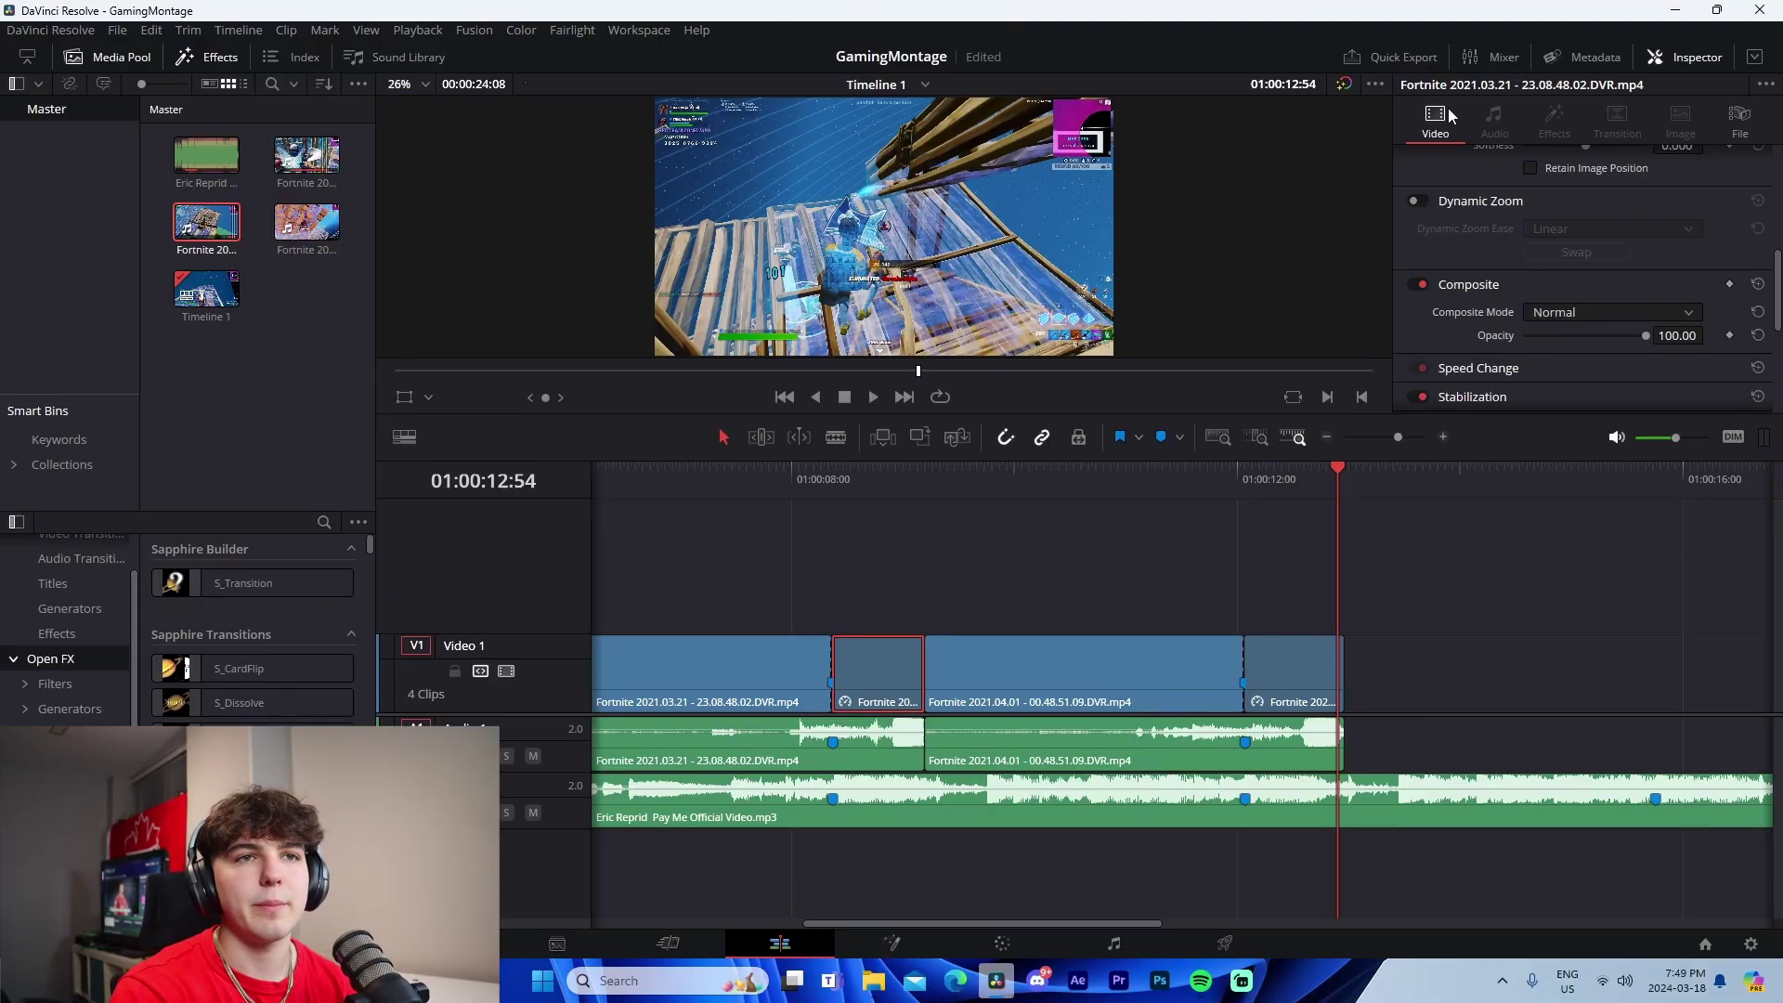
pyautogui.click(1544, 271)
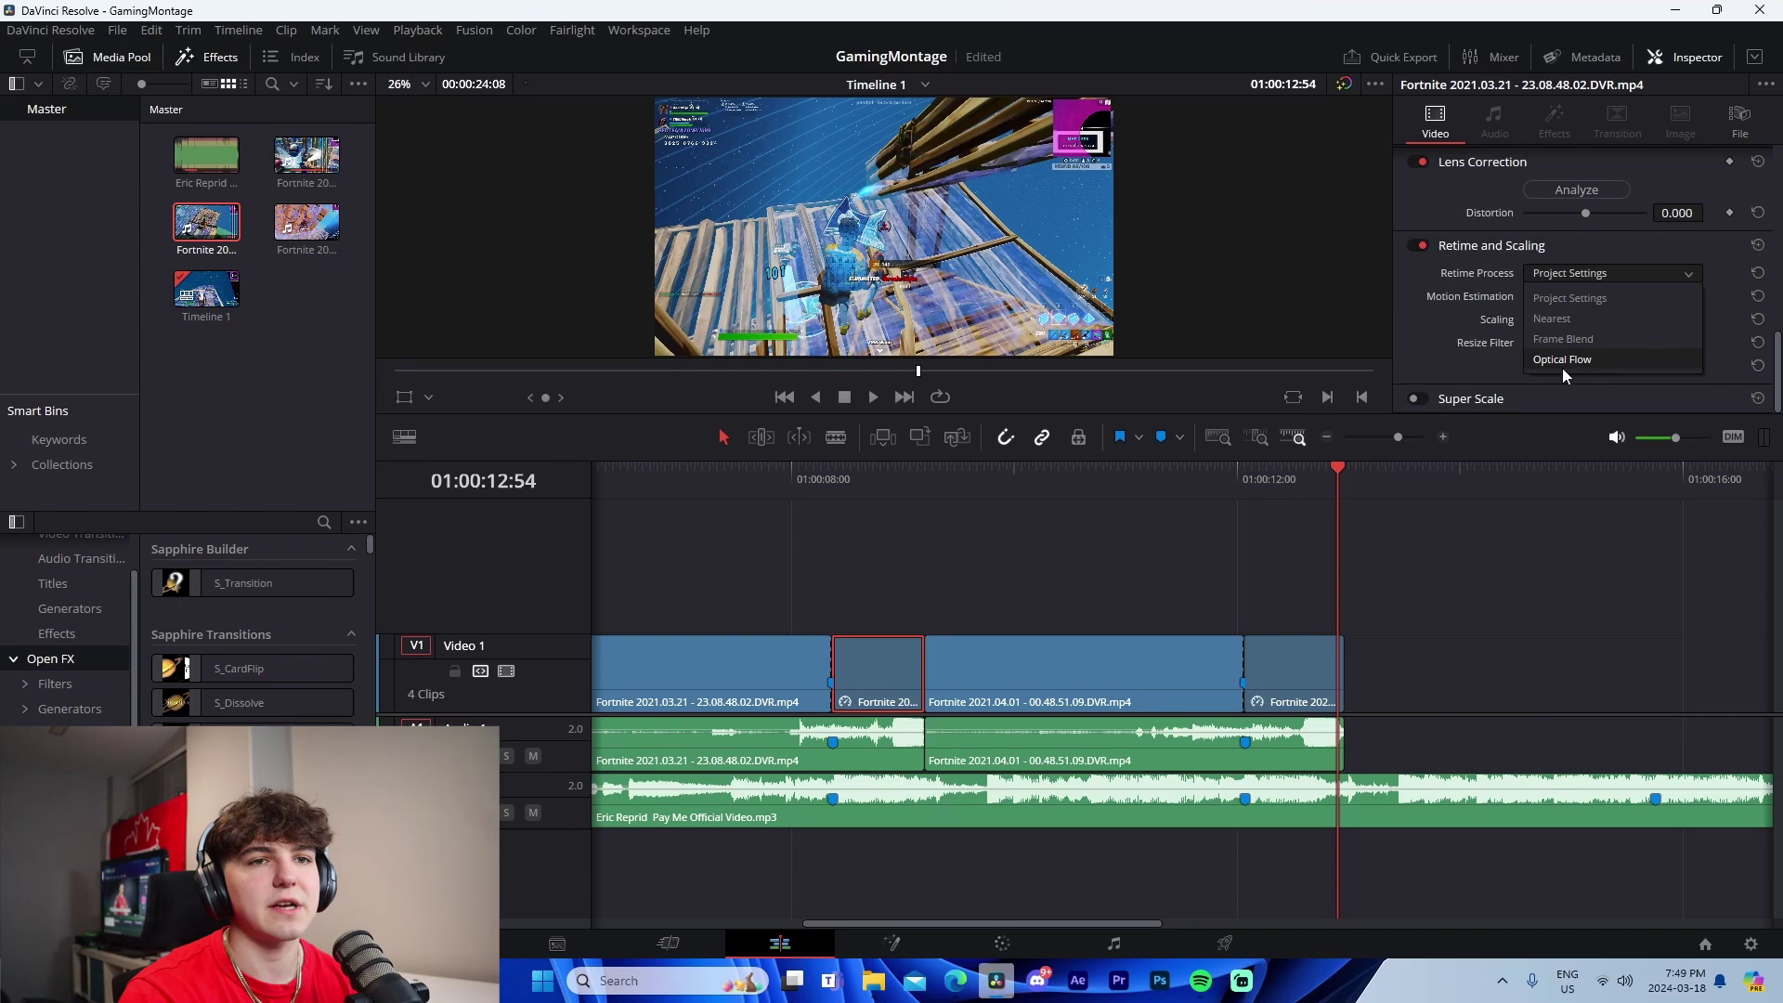
pyautogui.click(1563, 364)
pyautogui.click(796, 512)
pyautogui.press('space')
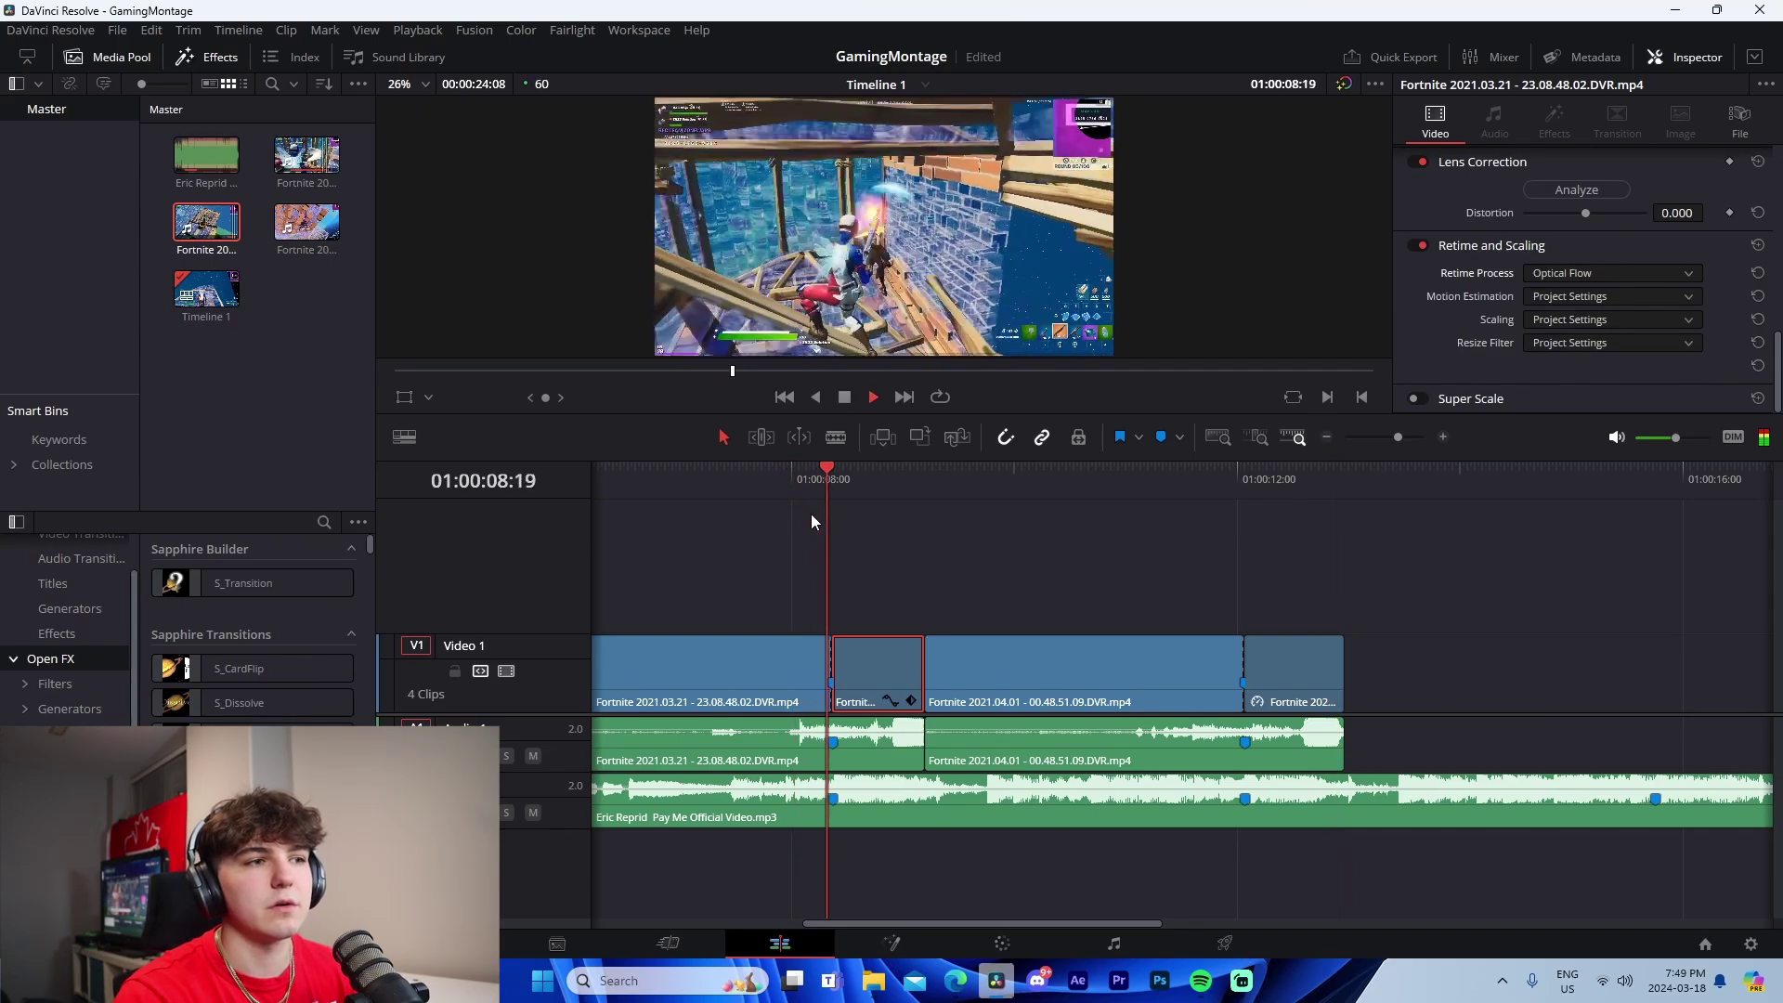
pyautogui.click(777, 474)
pyautogui.click(929, 548)
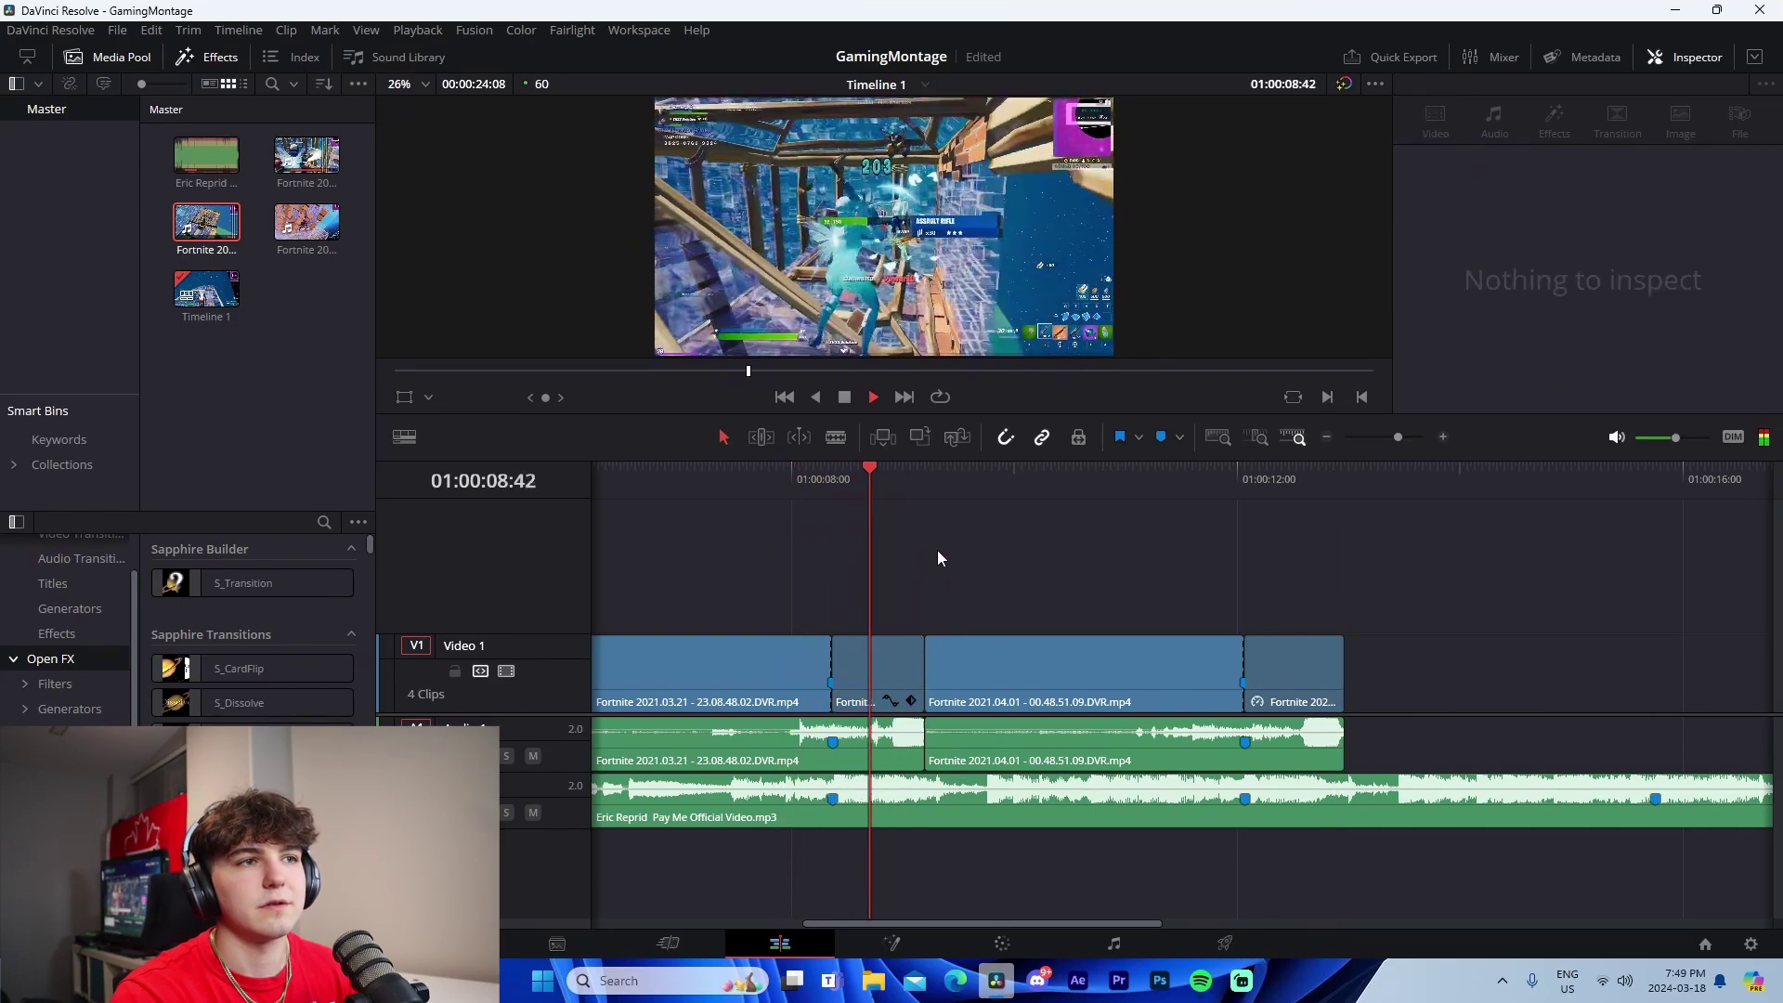
# Switch the last slowed clip to Optical Flow retiming, then zoom the timeline out
pyautogui.click(1288, 684)
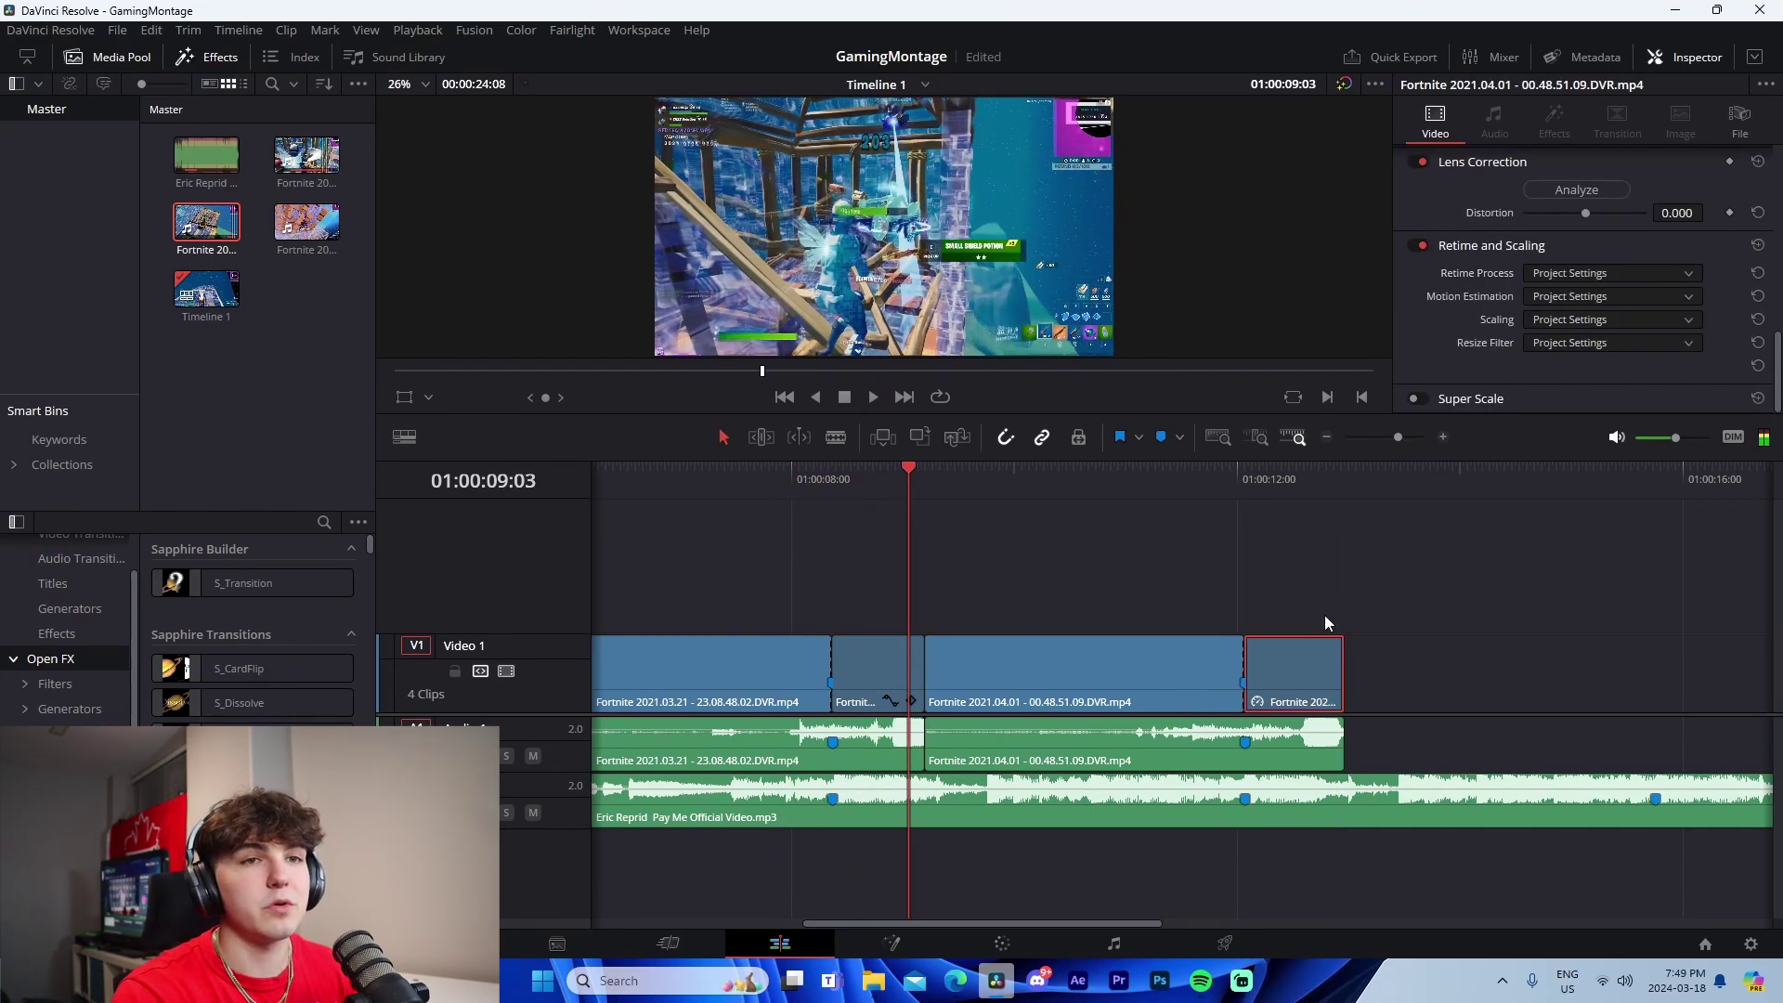
pyautogui.click(1564, 275)
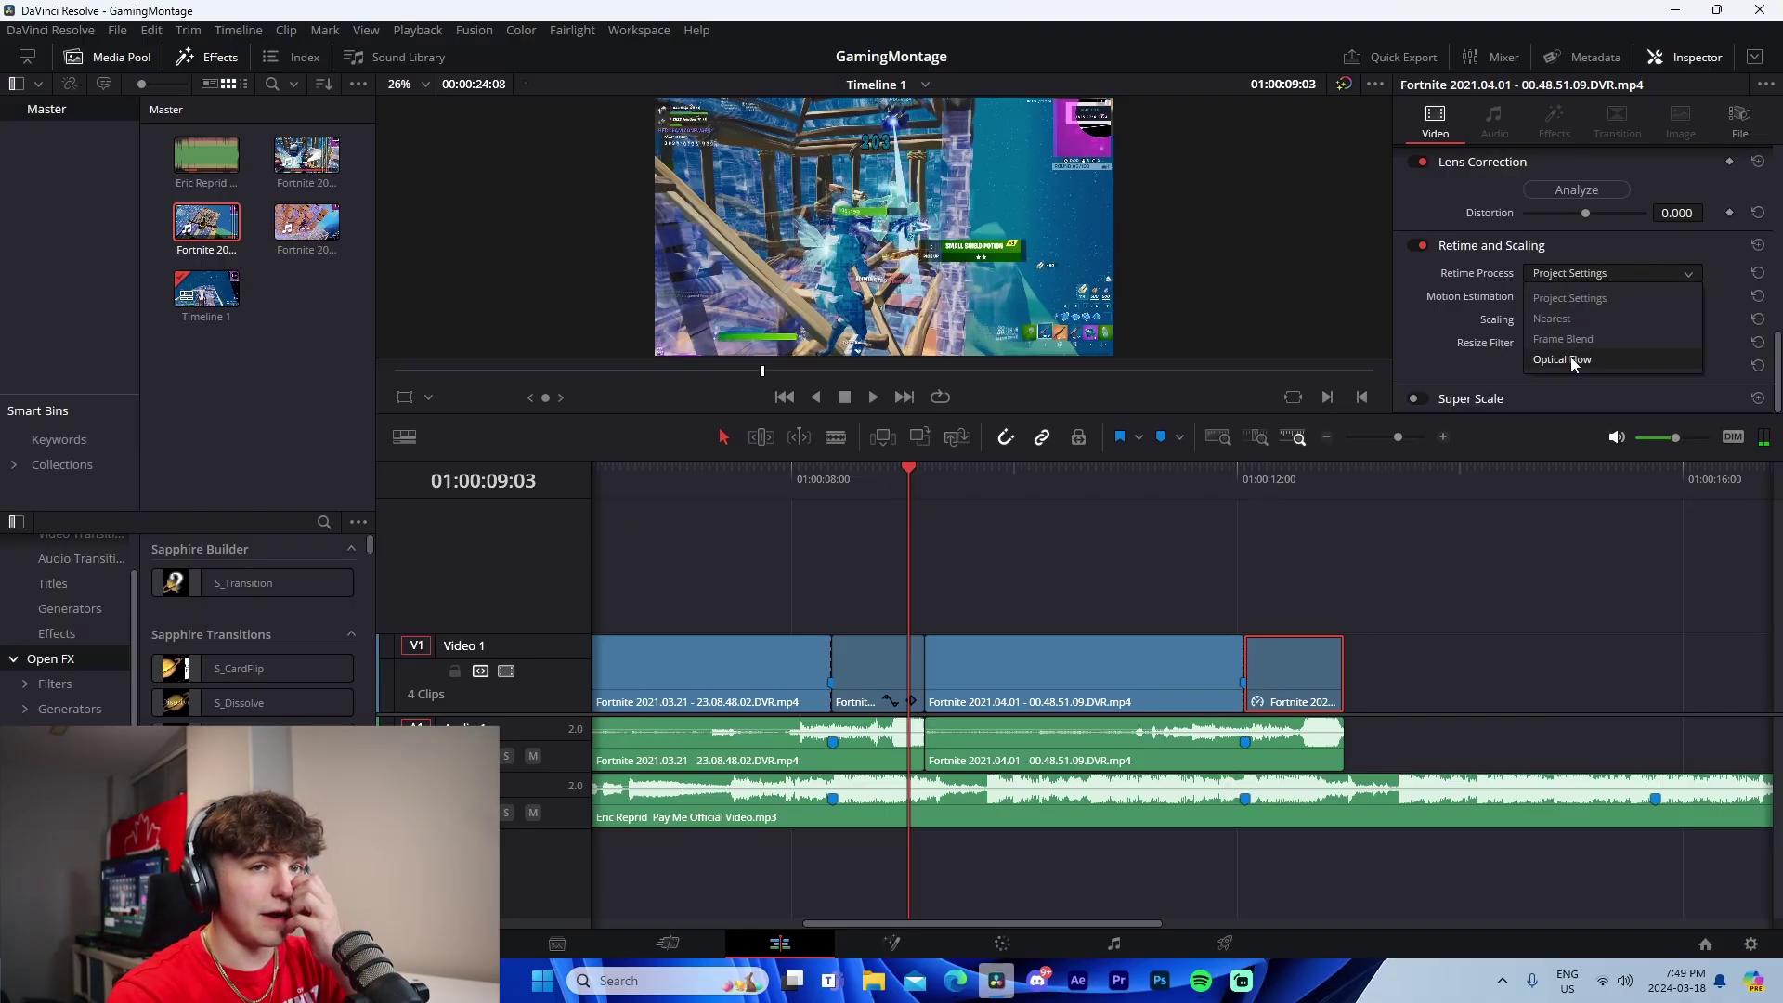
pyautogui.click(1573, 358)
pyautogui.click(1464, 503)
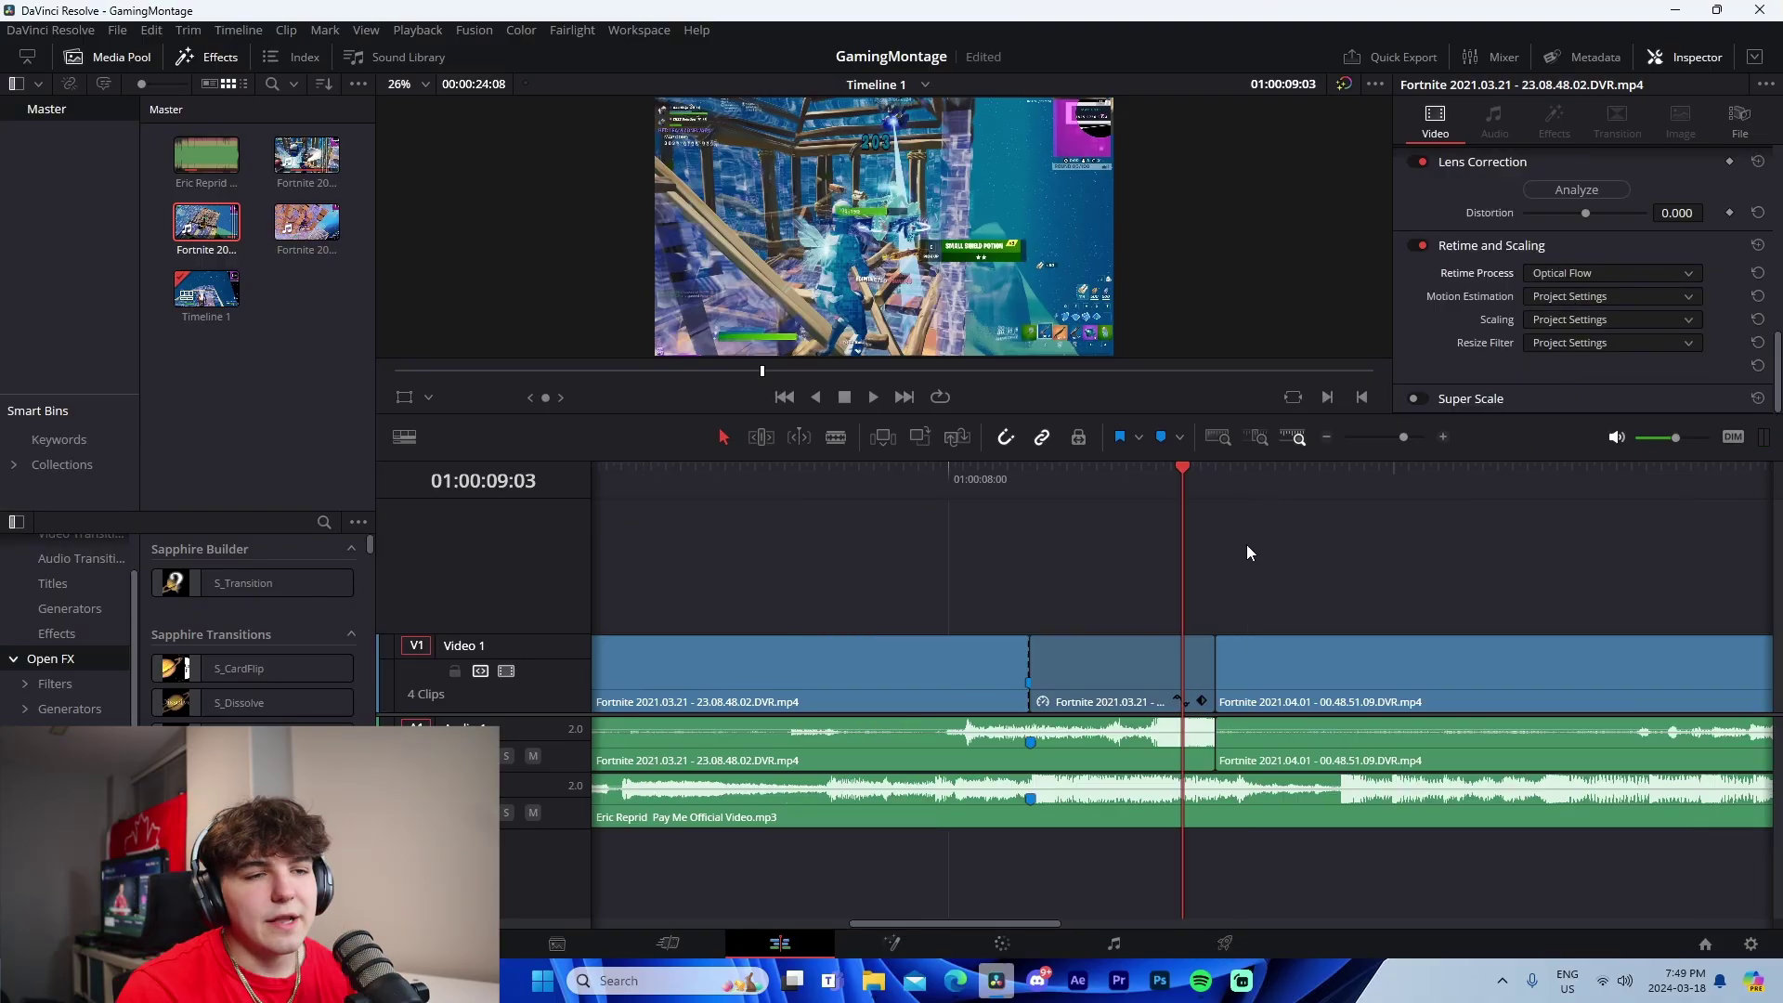
pyautogui.press('Down')
pyautogui.click(1327, 437)
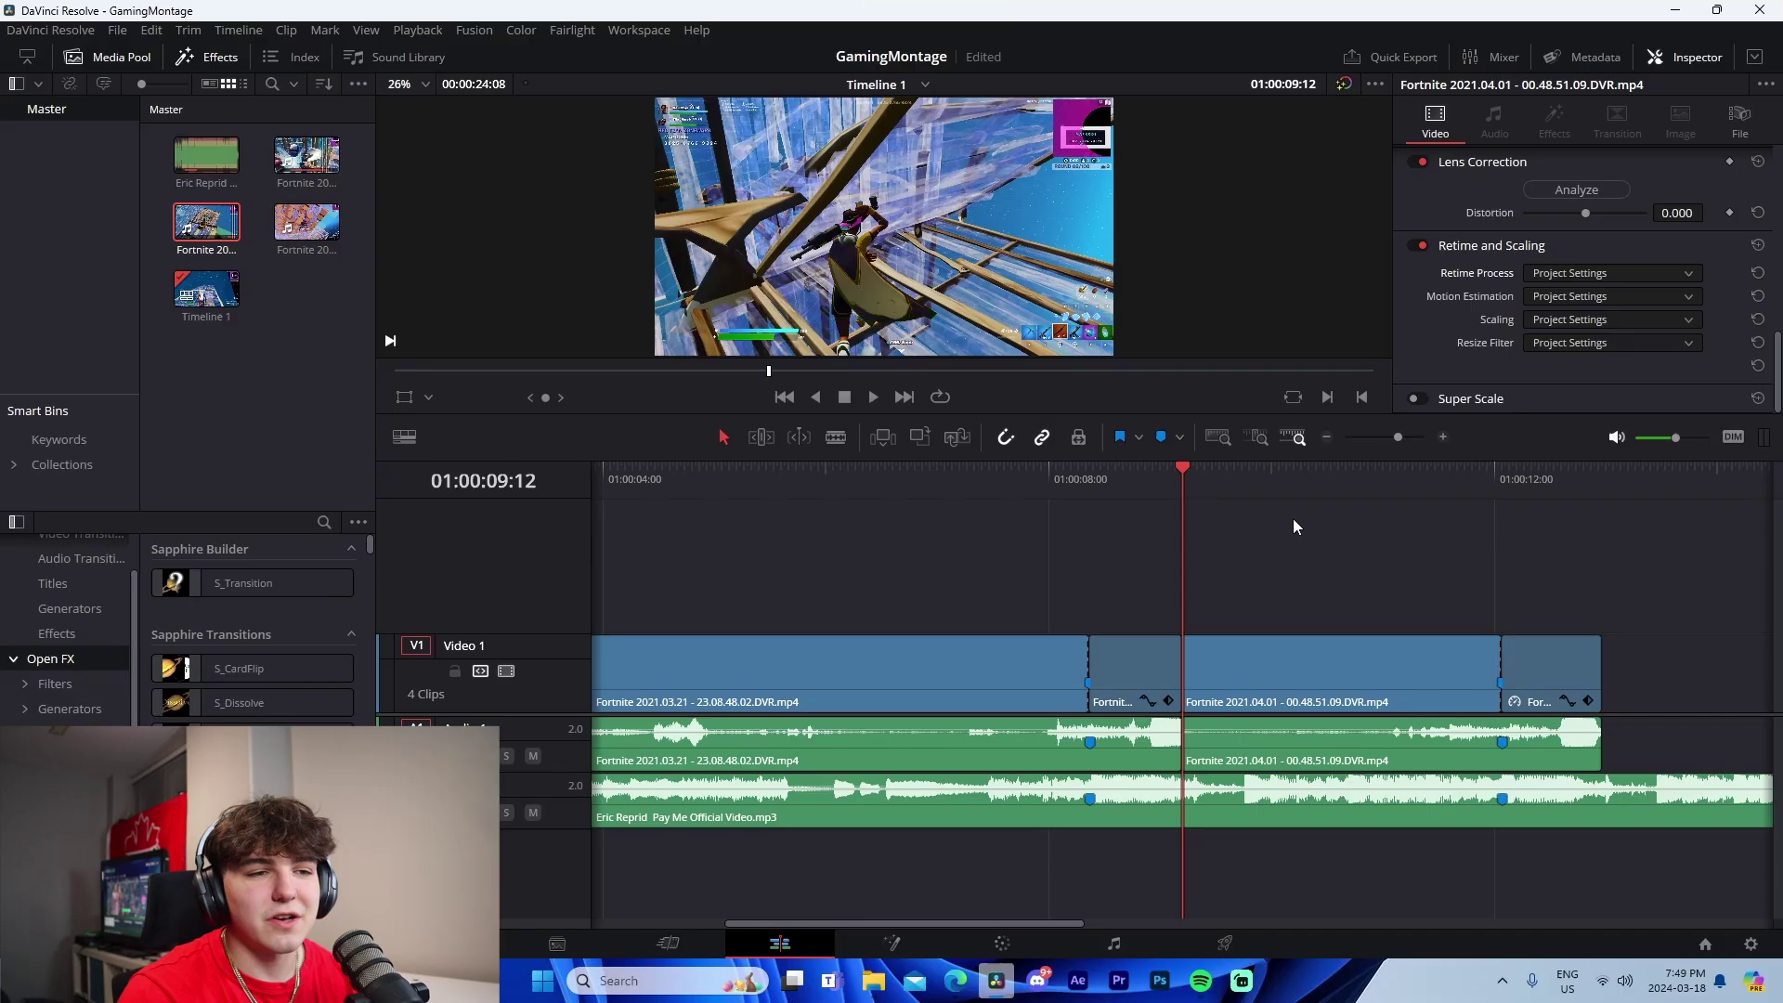
pyautogui.press('Up')
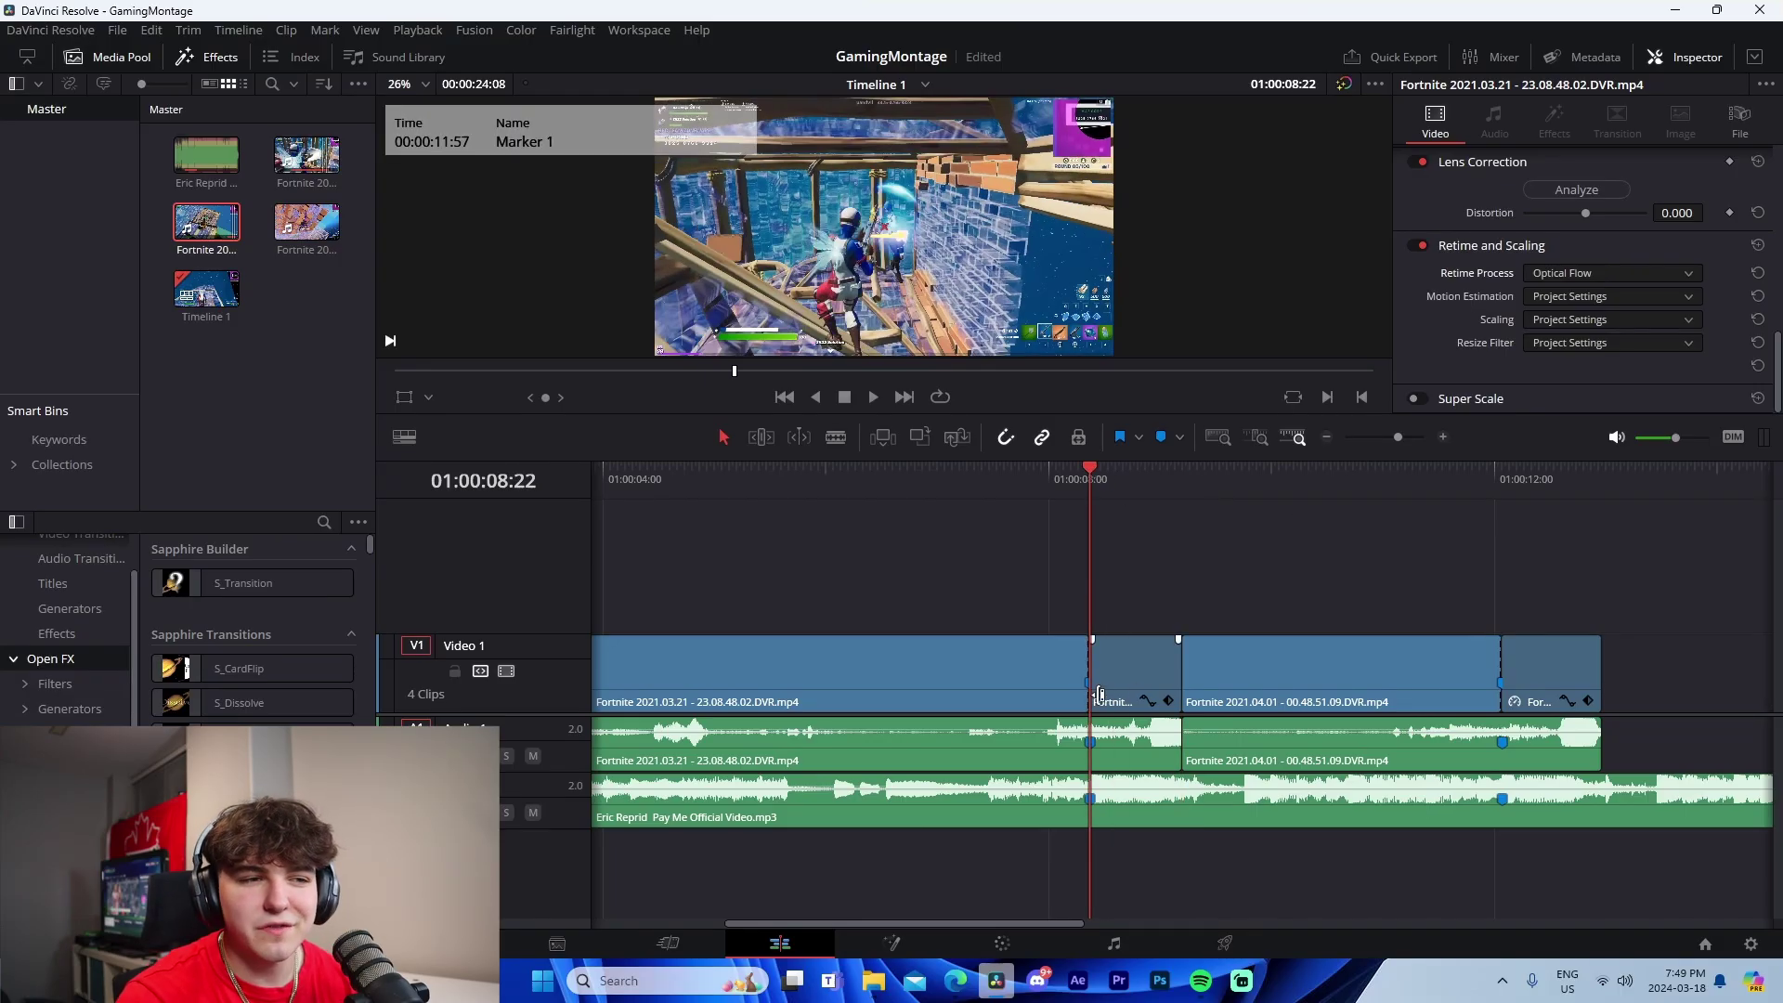
# Search the effects for 'glo' and apply the Glow effect to the short kill clip
pyautogui.click(1123, 683)
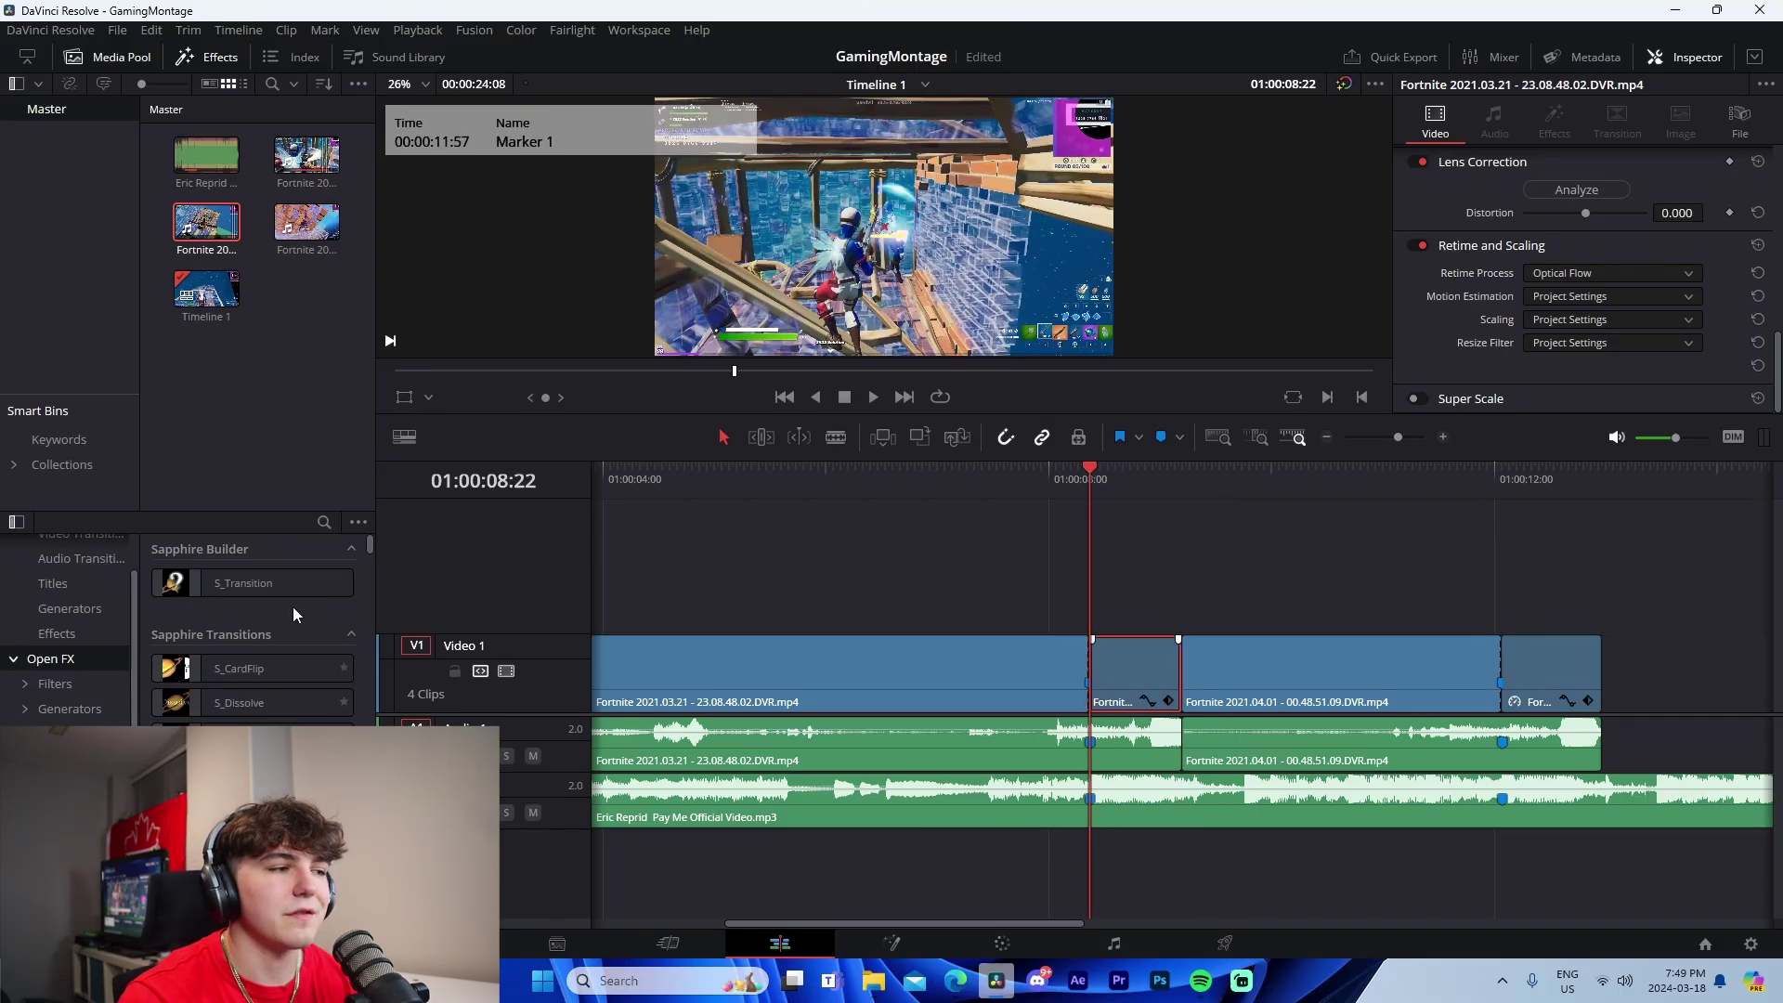
pyautogui.click(324, 522)
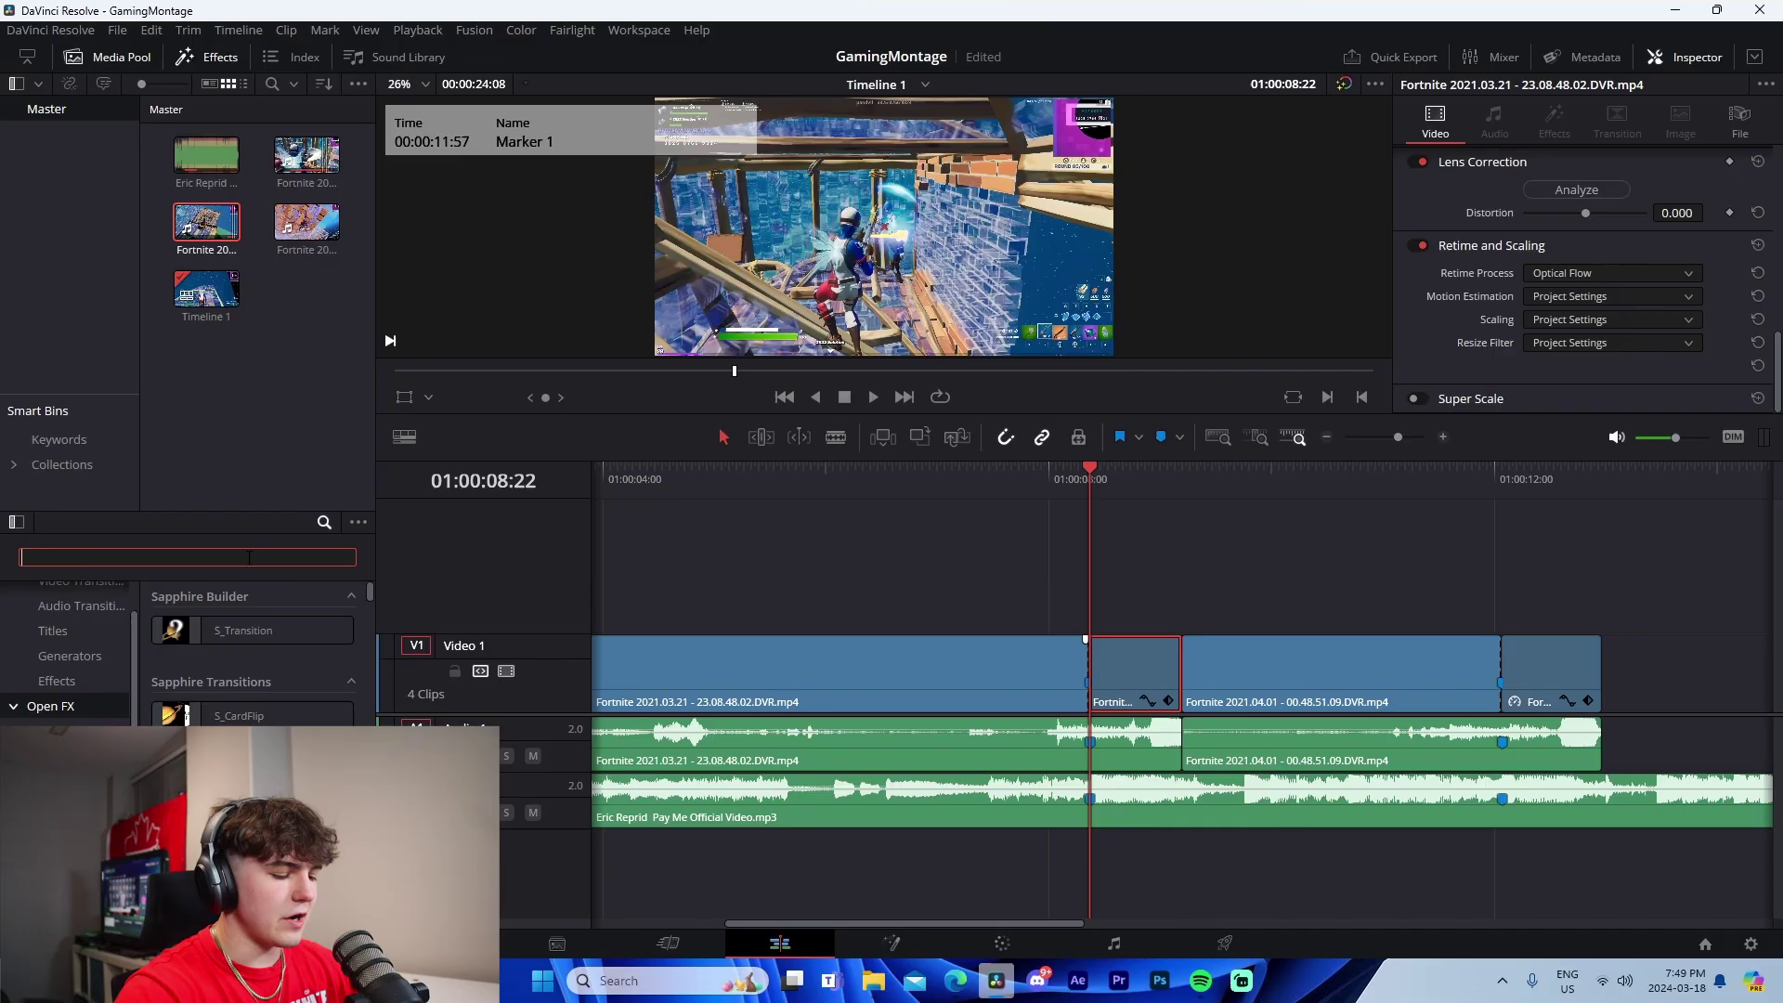
pyautogui.write('glow')
pyautogui.moveTo(251, 749); pyautogui.dragTo(1129, 657)
# Lower the Glow's Shine Threshold to 0.403, review its settings, then remove the effect
pyautogui.moveTo(1616, 249); pyautogui.dragTo(1577, 249)
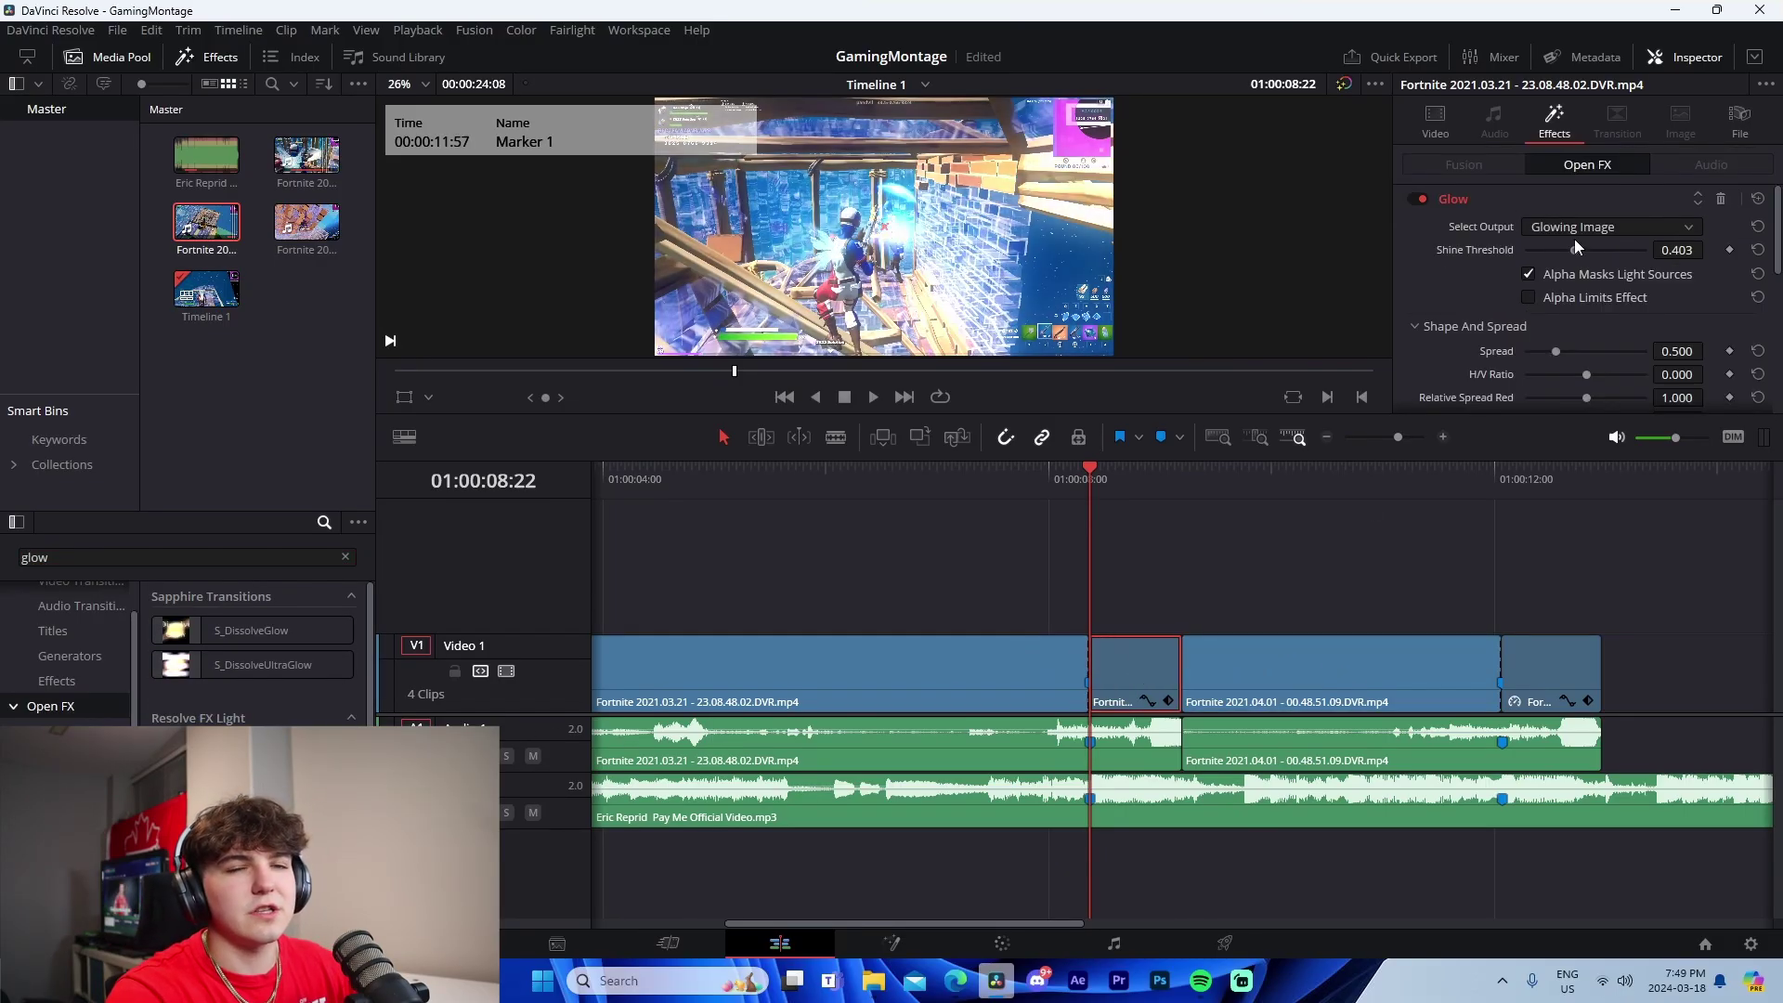
pyautogui.scroll(-5, 1536, 390)
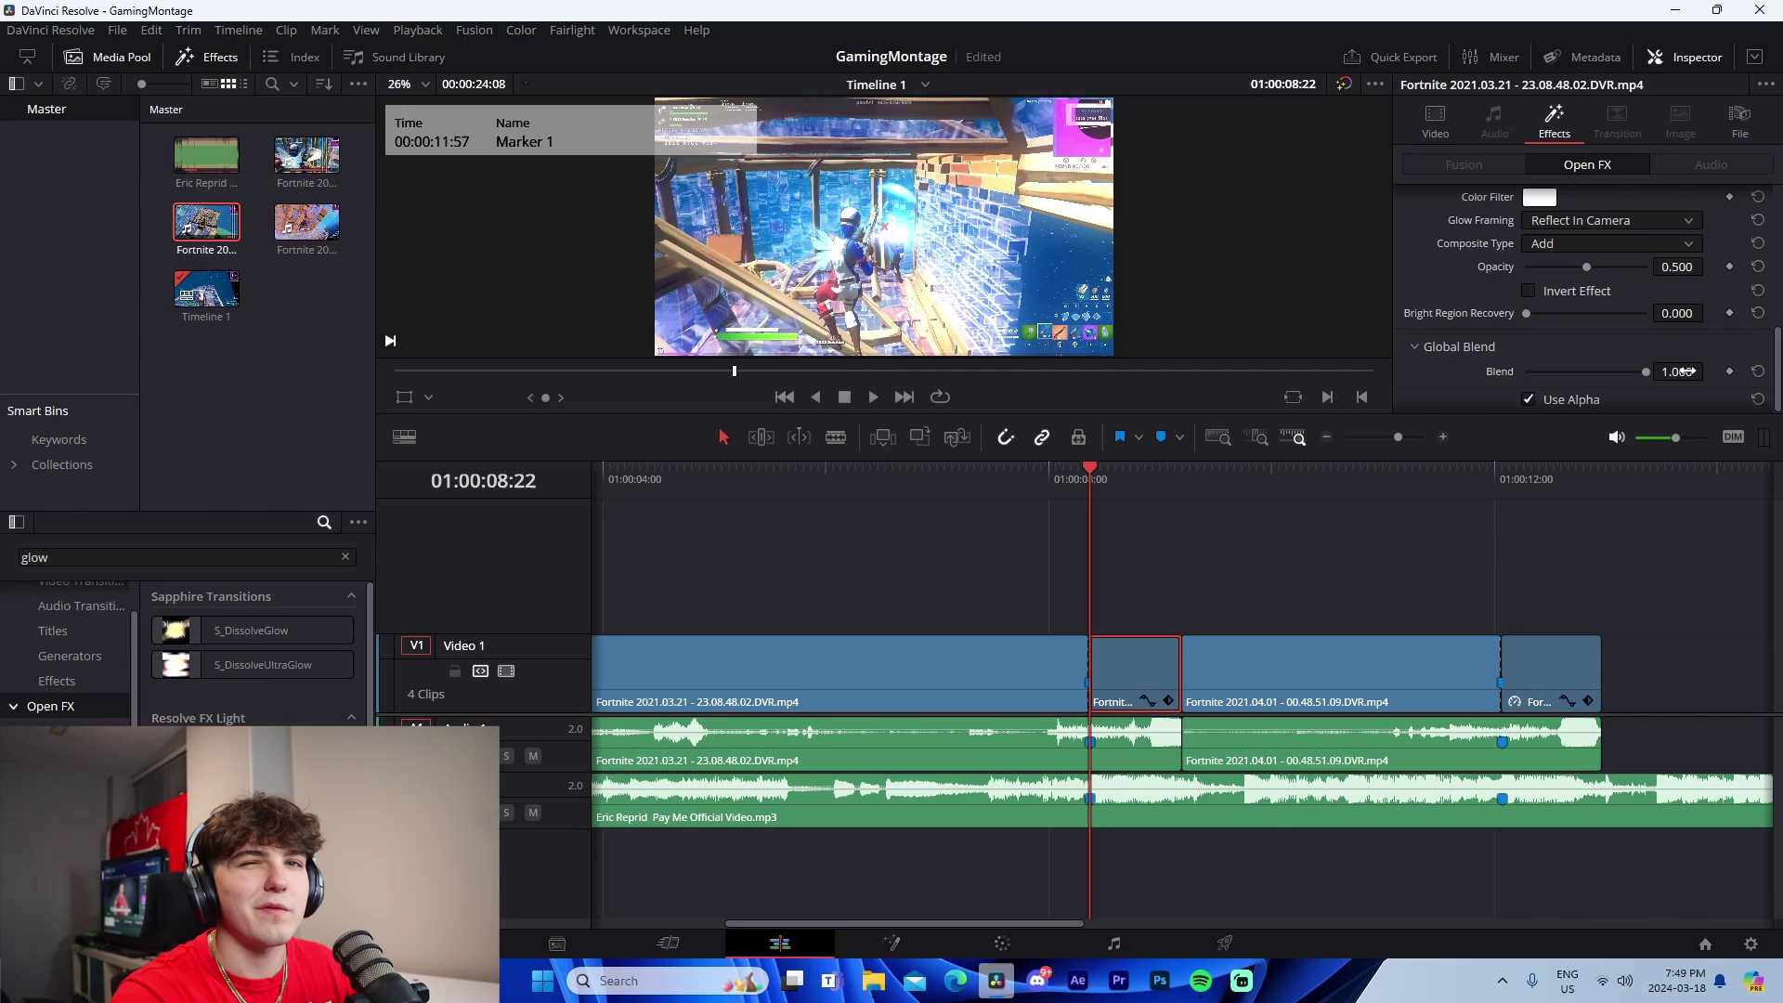
pyautogui.scroll(6, 1672, 353)
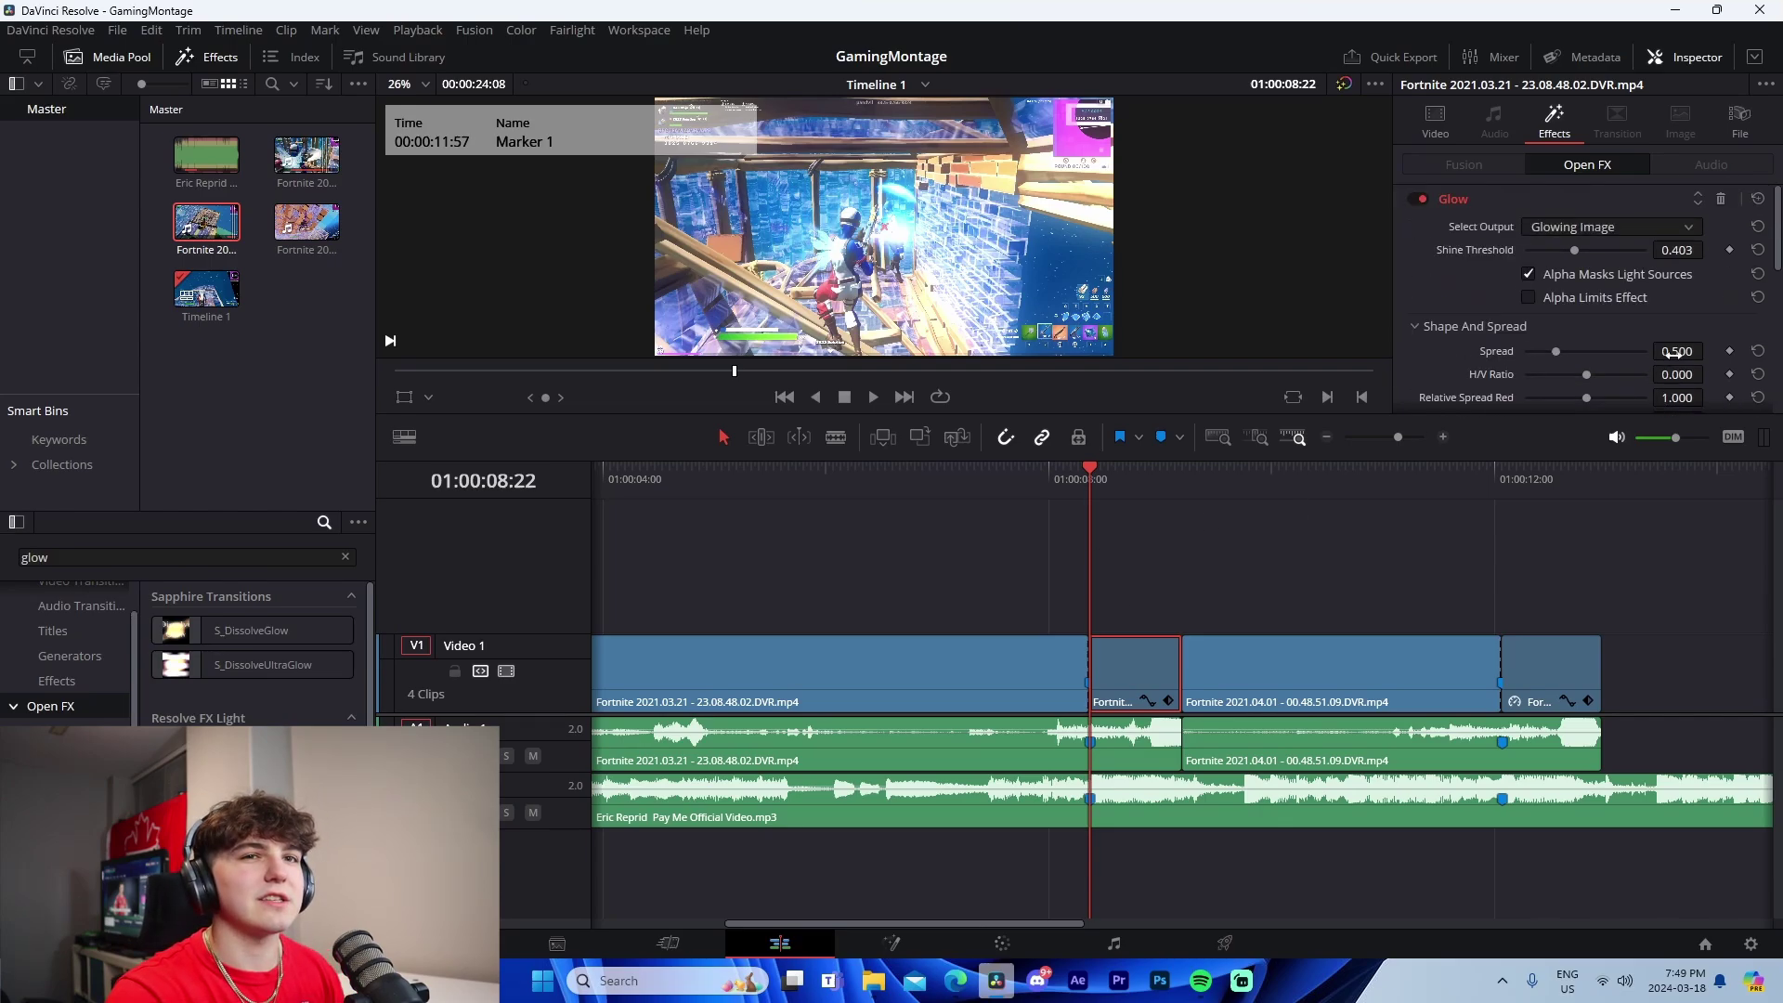
pyautogui.click(1723, 198)
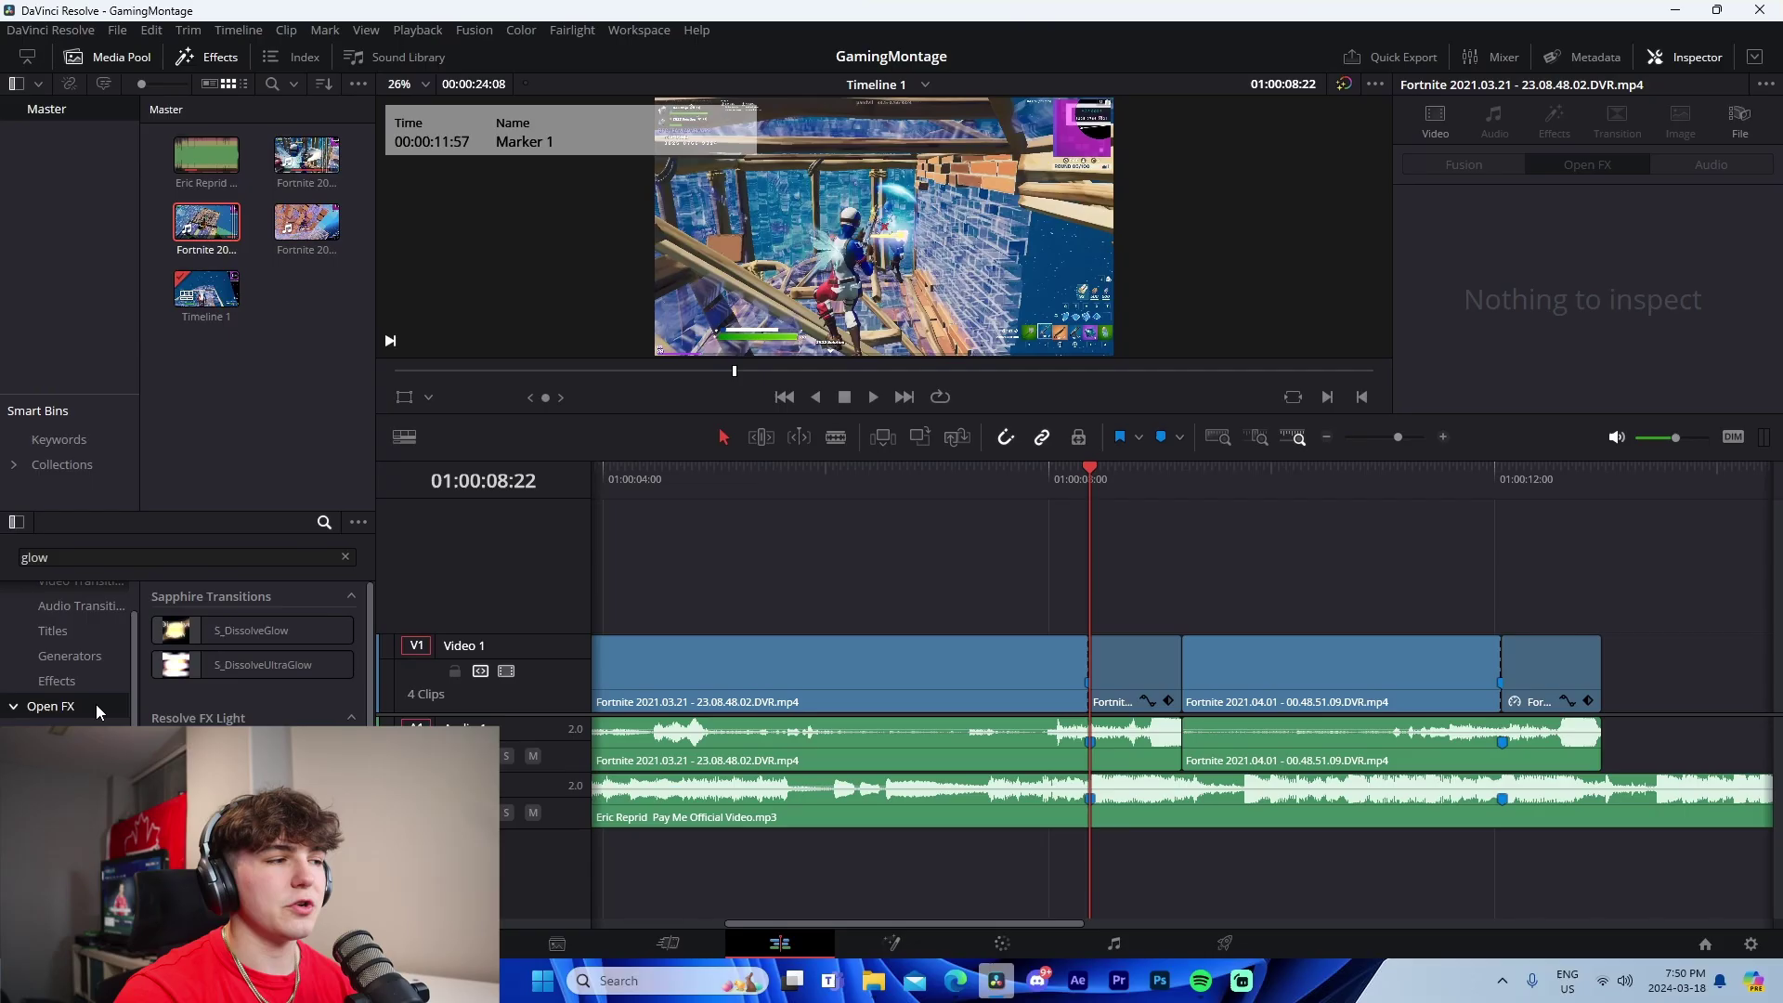
# Place an Adjustment Clip on a new track above the cut and shorten it
pyautogui.click(78, 681)
pyautogui.click(345, 556)
pyautogui.moveTo(252, 632); pyautogui.dragTo(1034, 567)
pyautogui.moveTo(1598, 593); pyautogui.dragTo(1180, 591)
# Drag the pink impact preset from Presets\Davinci in File Explorer into the Fusion node graph
pyautogui.click(874, 977)
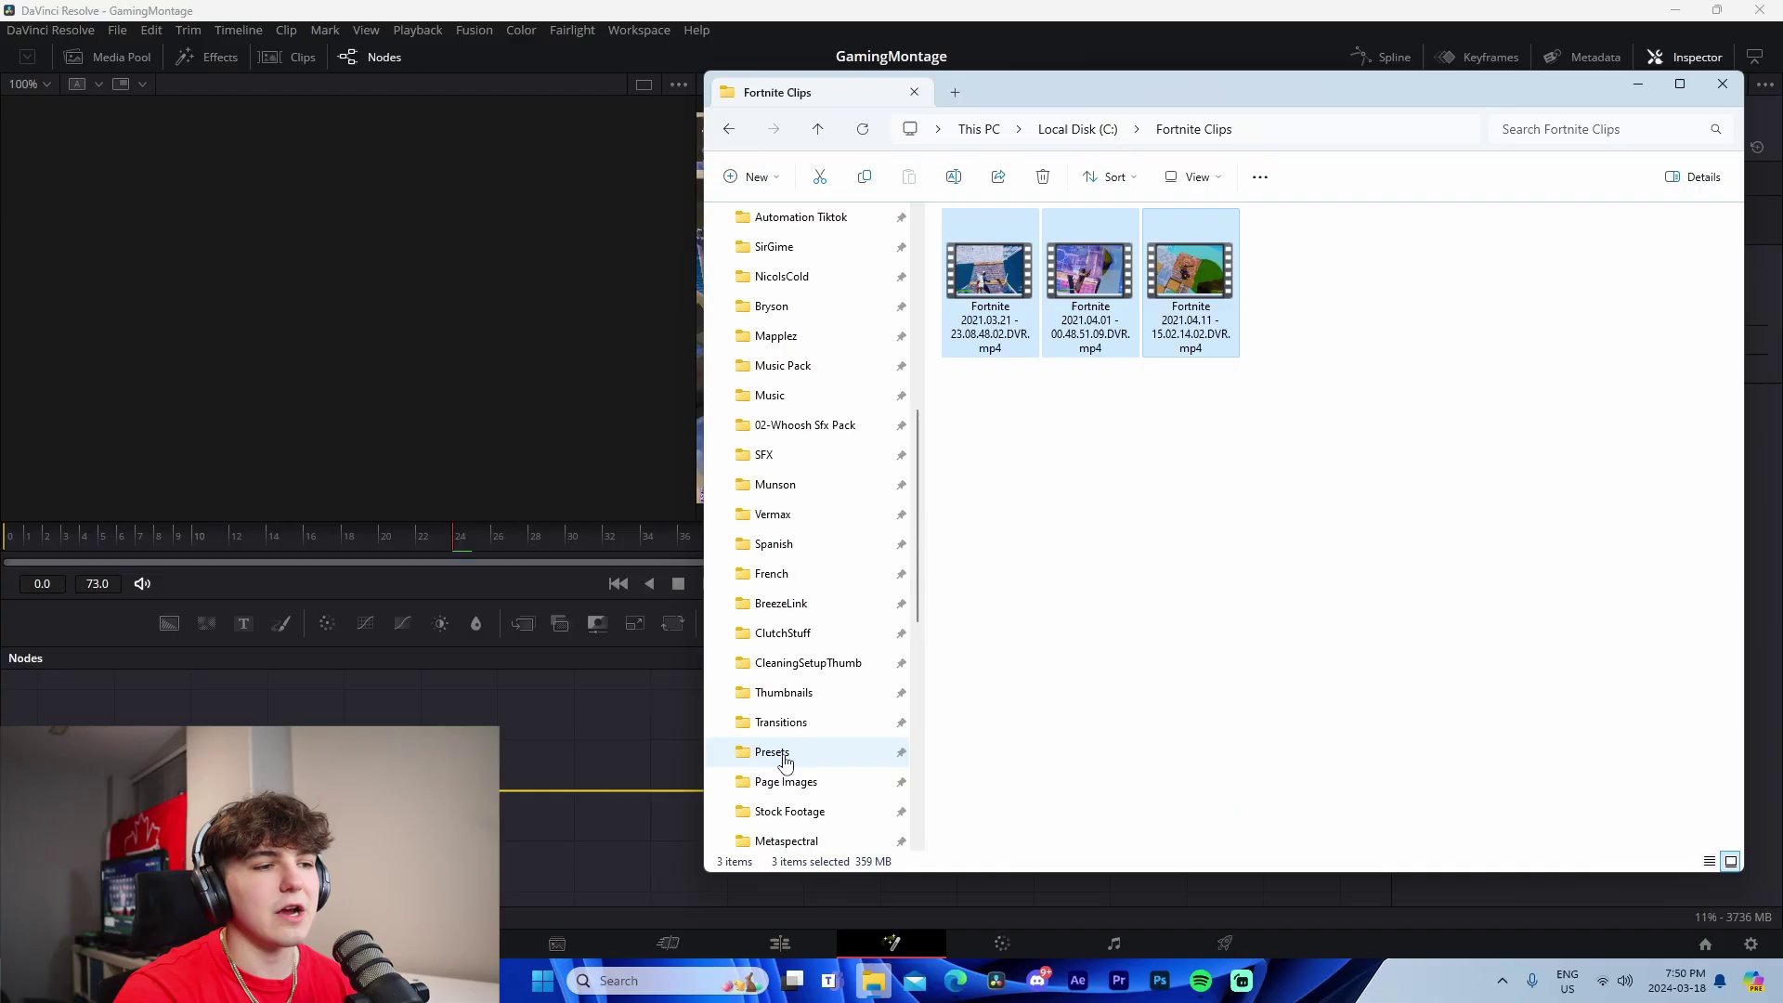
pyautogui.click(785, 761)
pyautogui.doubleClick(986, 275)
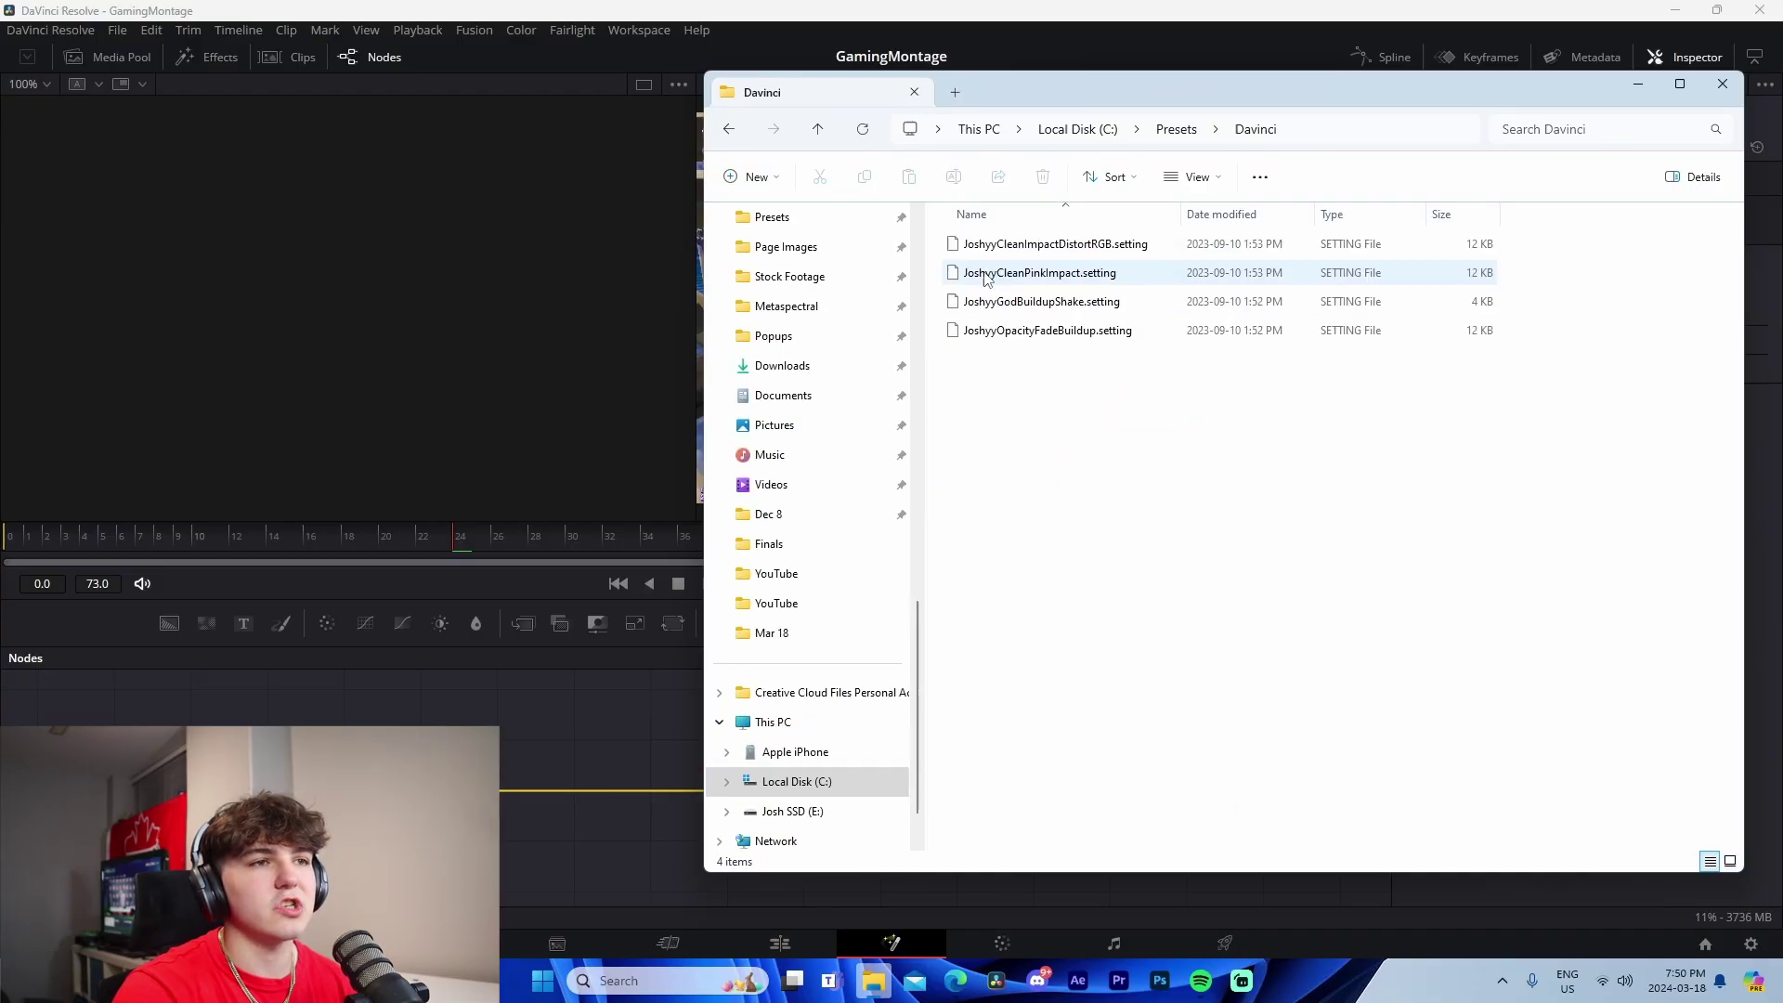
pyautogui.moveTo(1035, 274); pyautogui.dragTo(515, 750)
pyautogui.press('Escape')
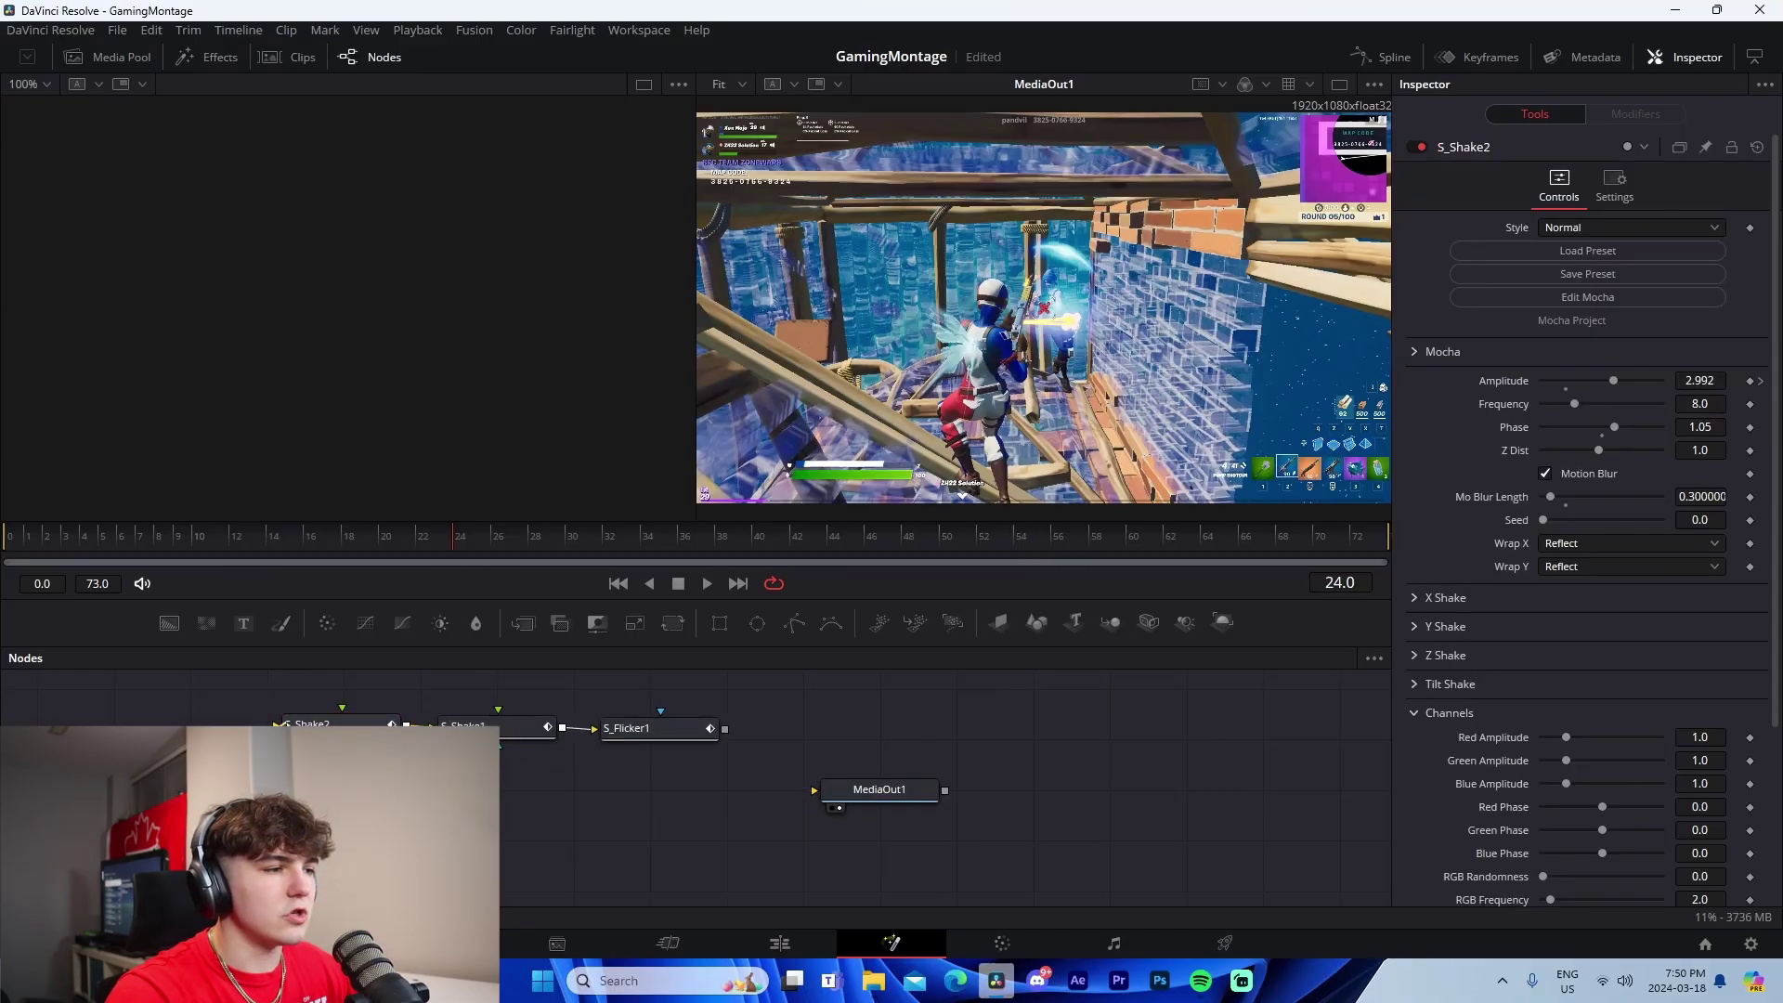
# In the Keyframes panel, fit all tracks and shorten the preset's effect tracks to the clip length
pyautogui.press('F7')
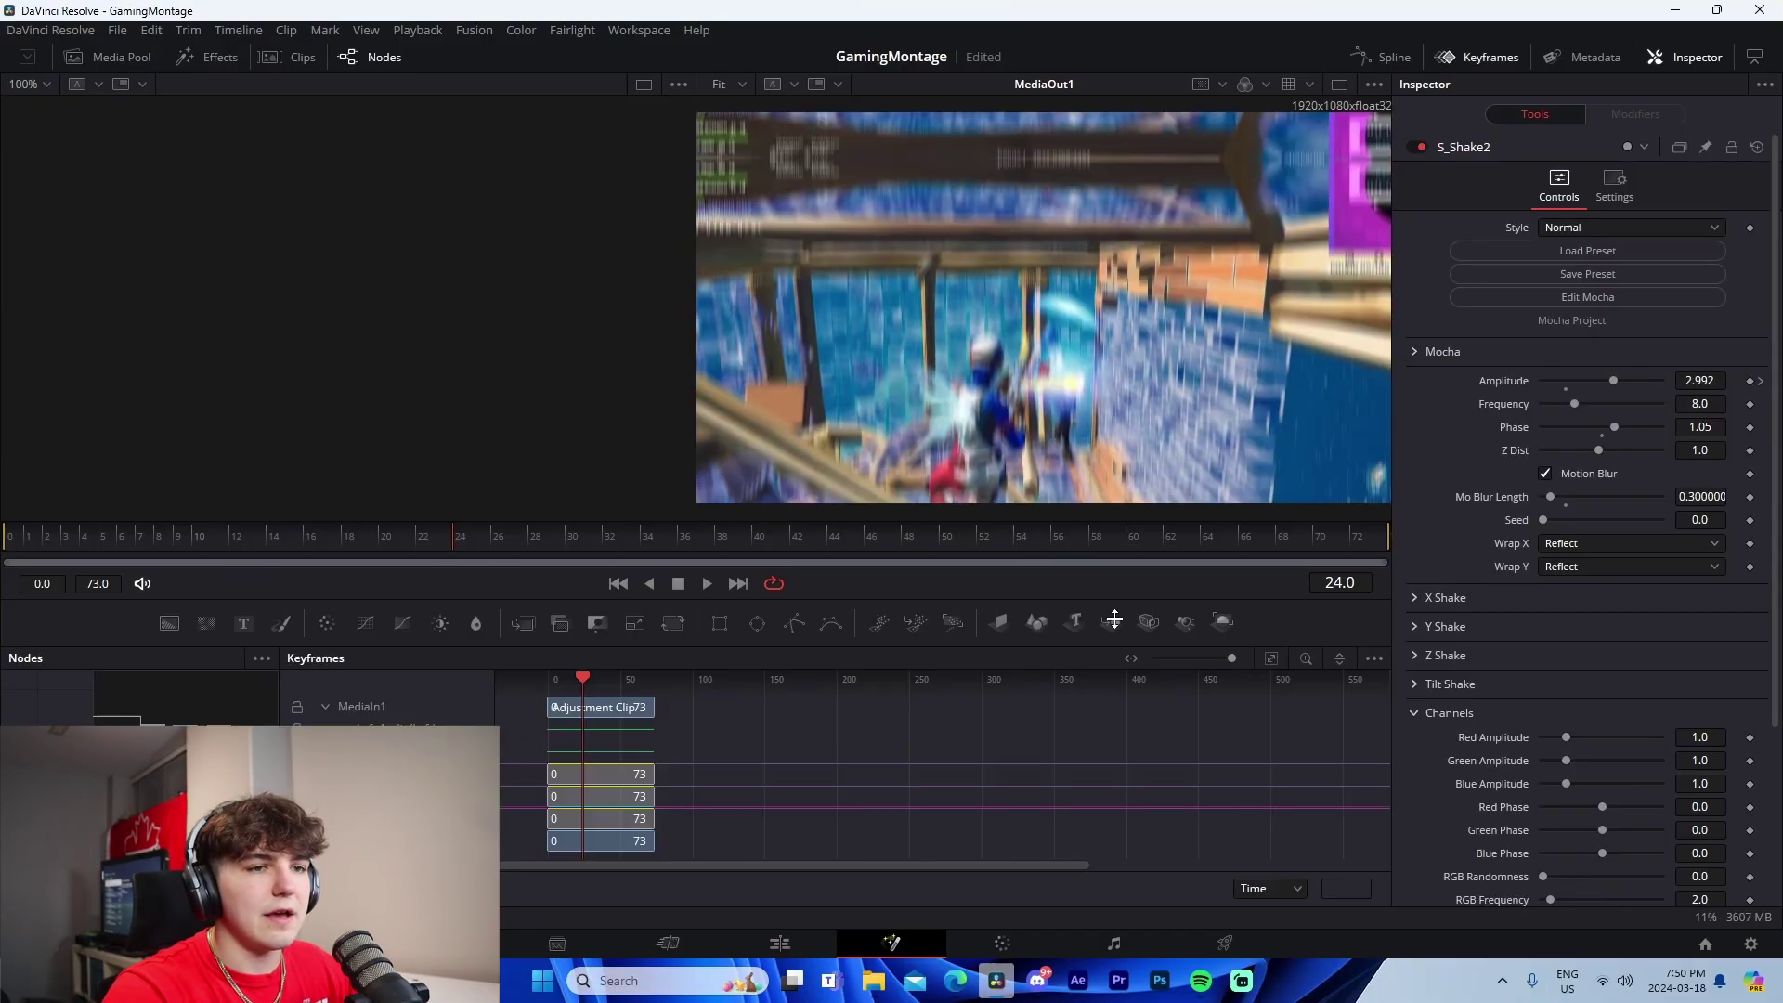
pyautogui.click(1273, 658)
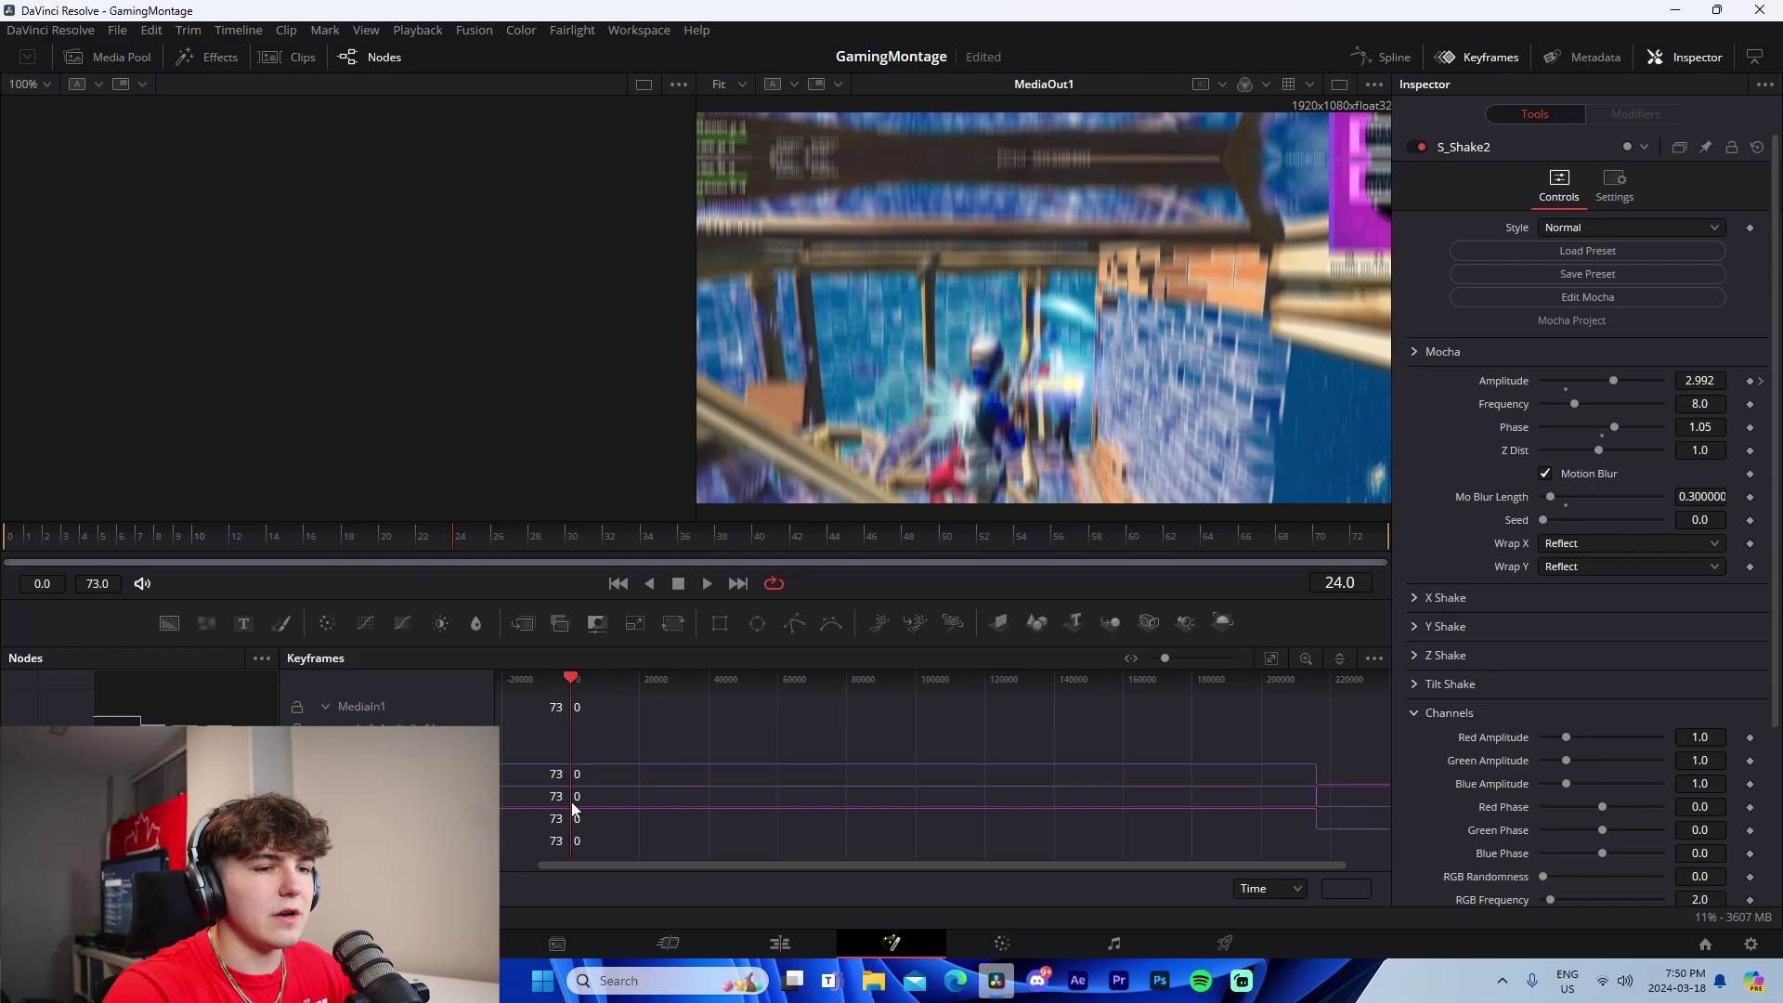
pyautogui.scroll(-2, 571, 785)
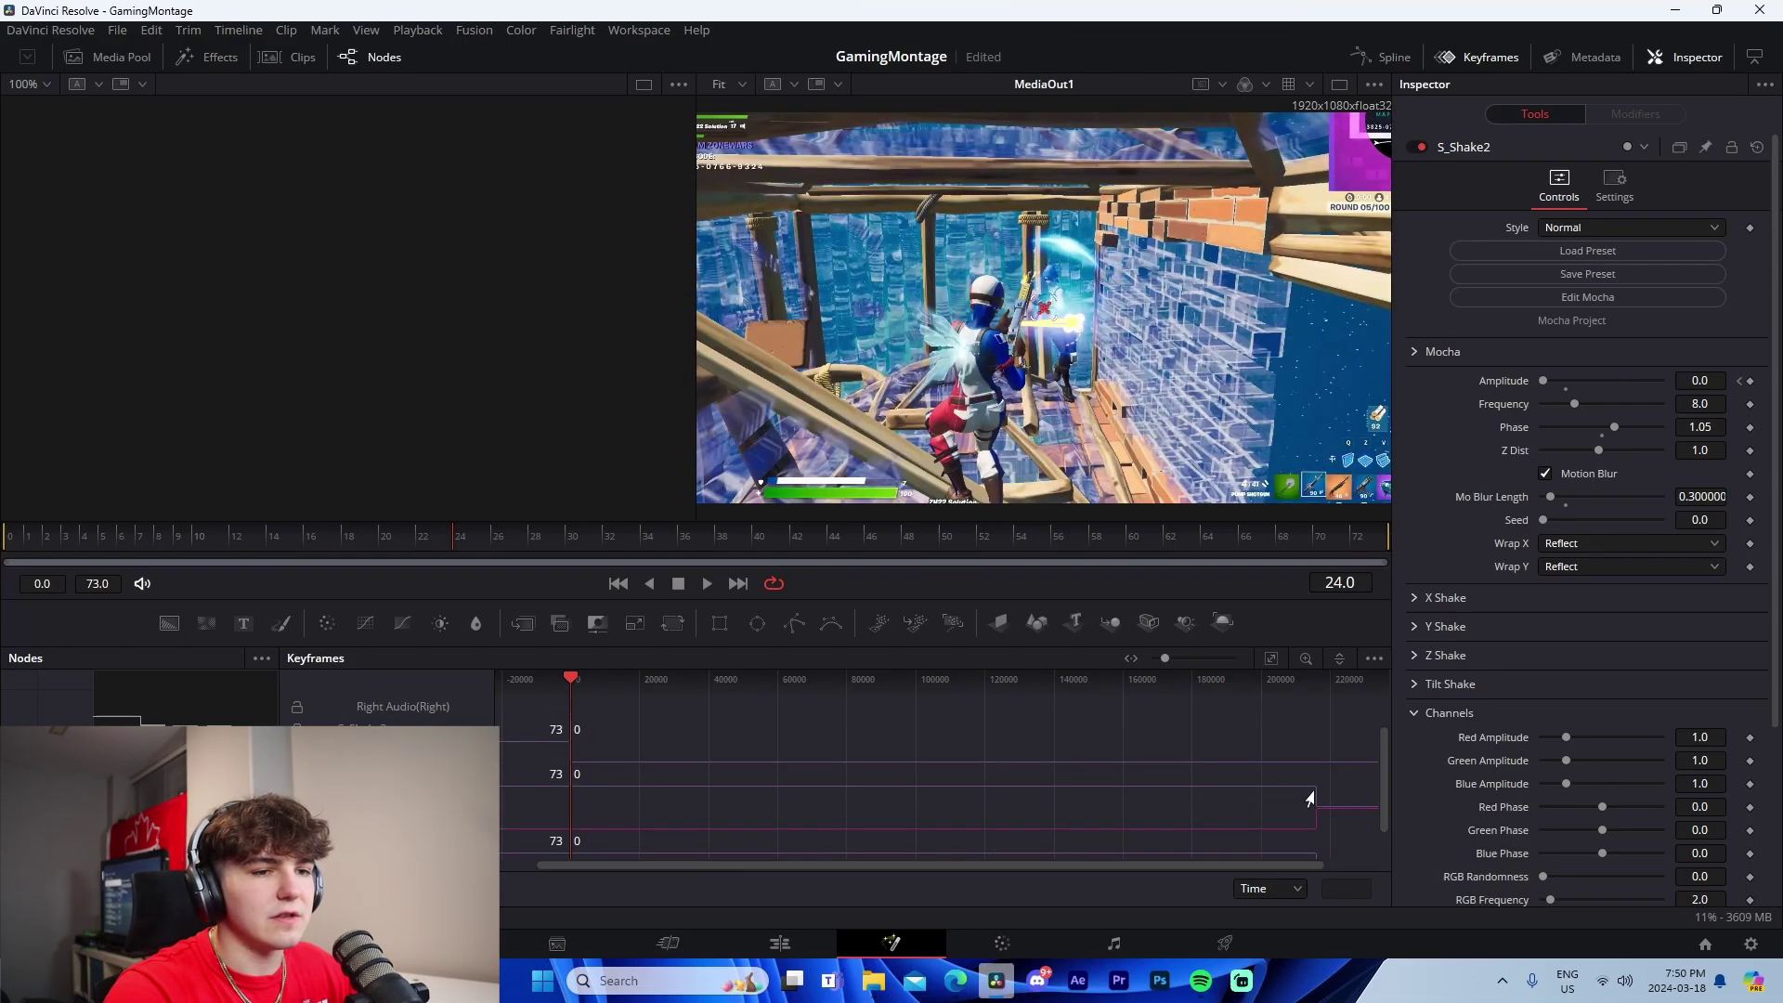
pyautogui.moveTo(1304, 797); pyautogui.dragTo(874, 801)
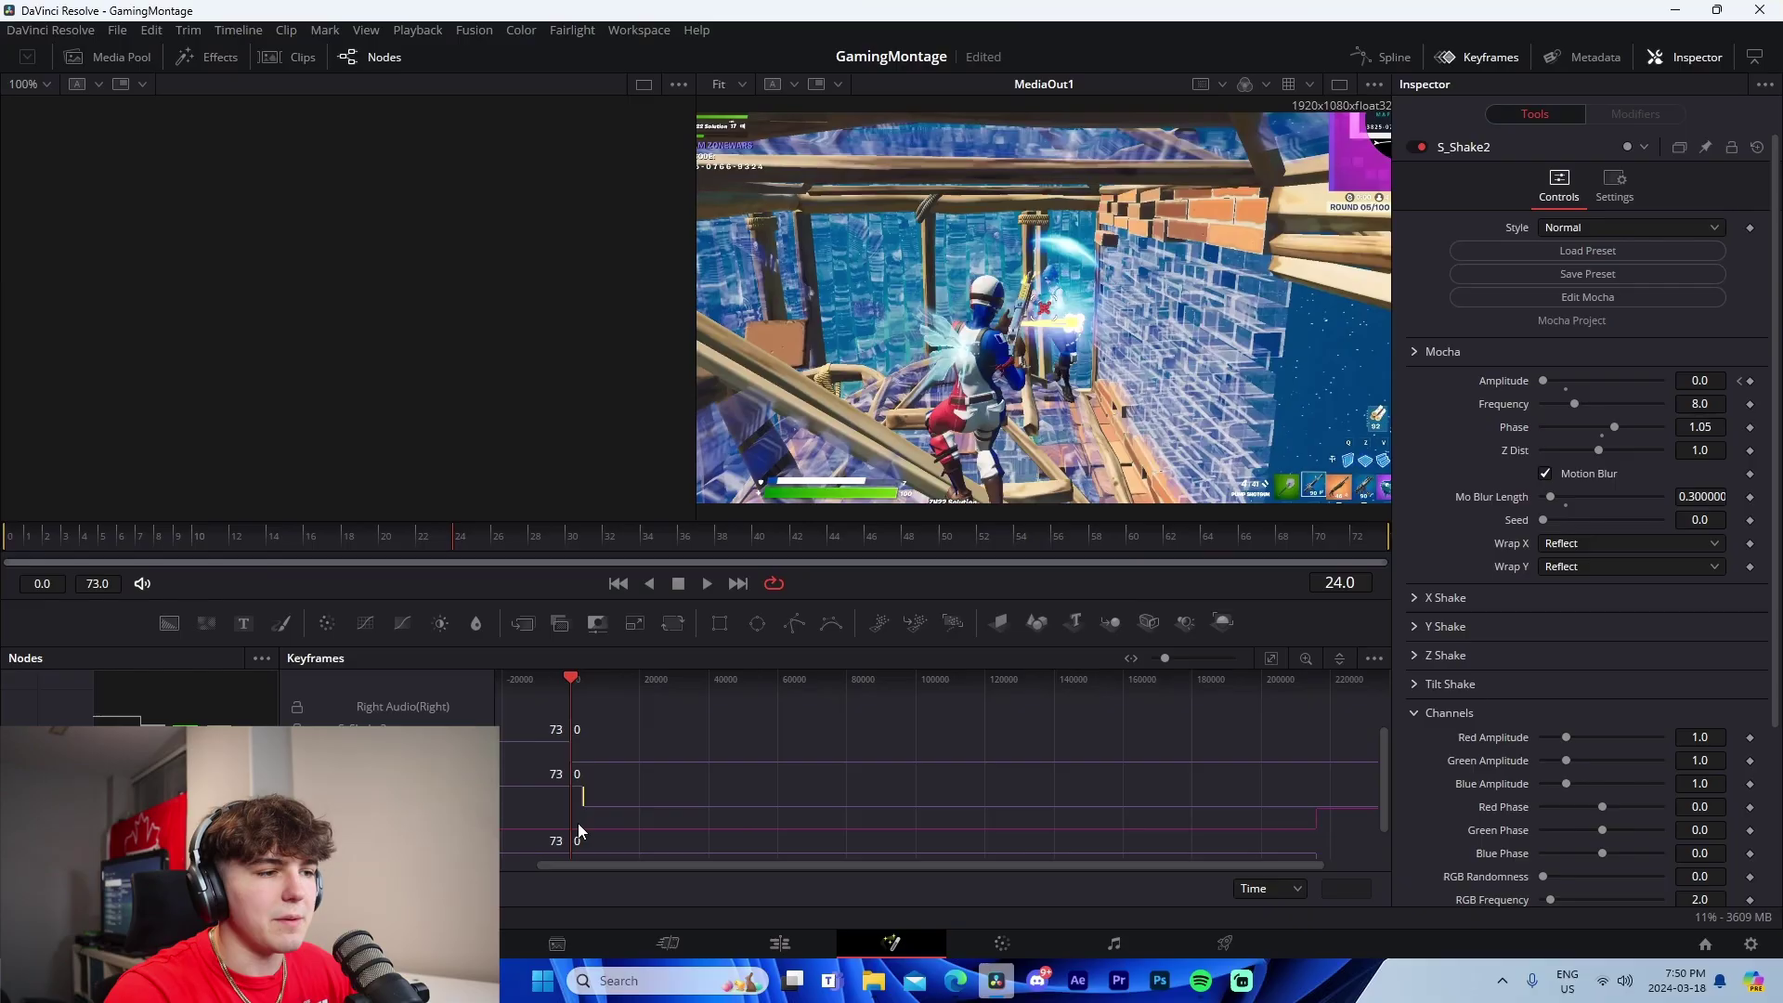
pyautogui.scroll(-1, 572, 822)
pyautogui.moveTo(571, 822); pyautogui.dragTo(647, 810)
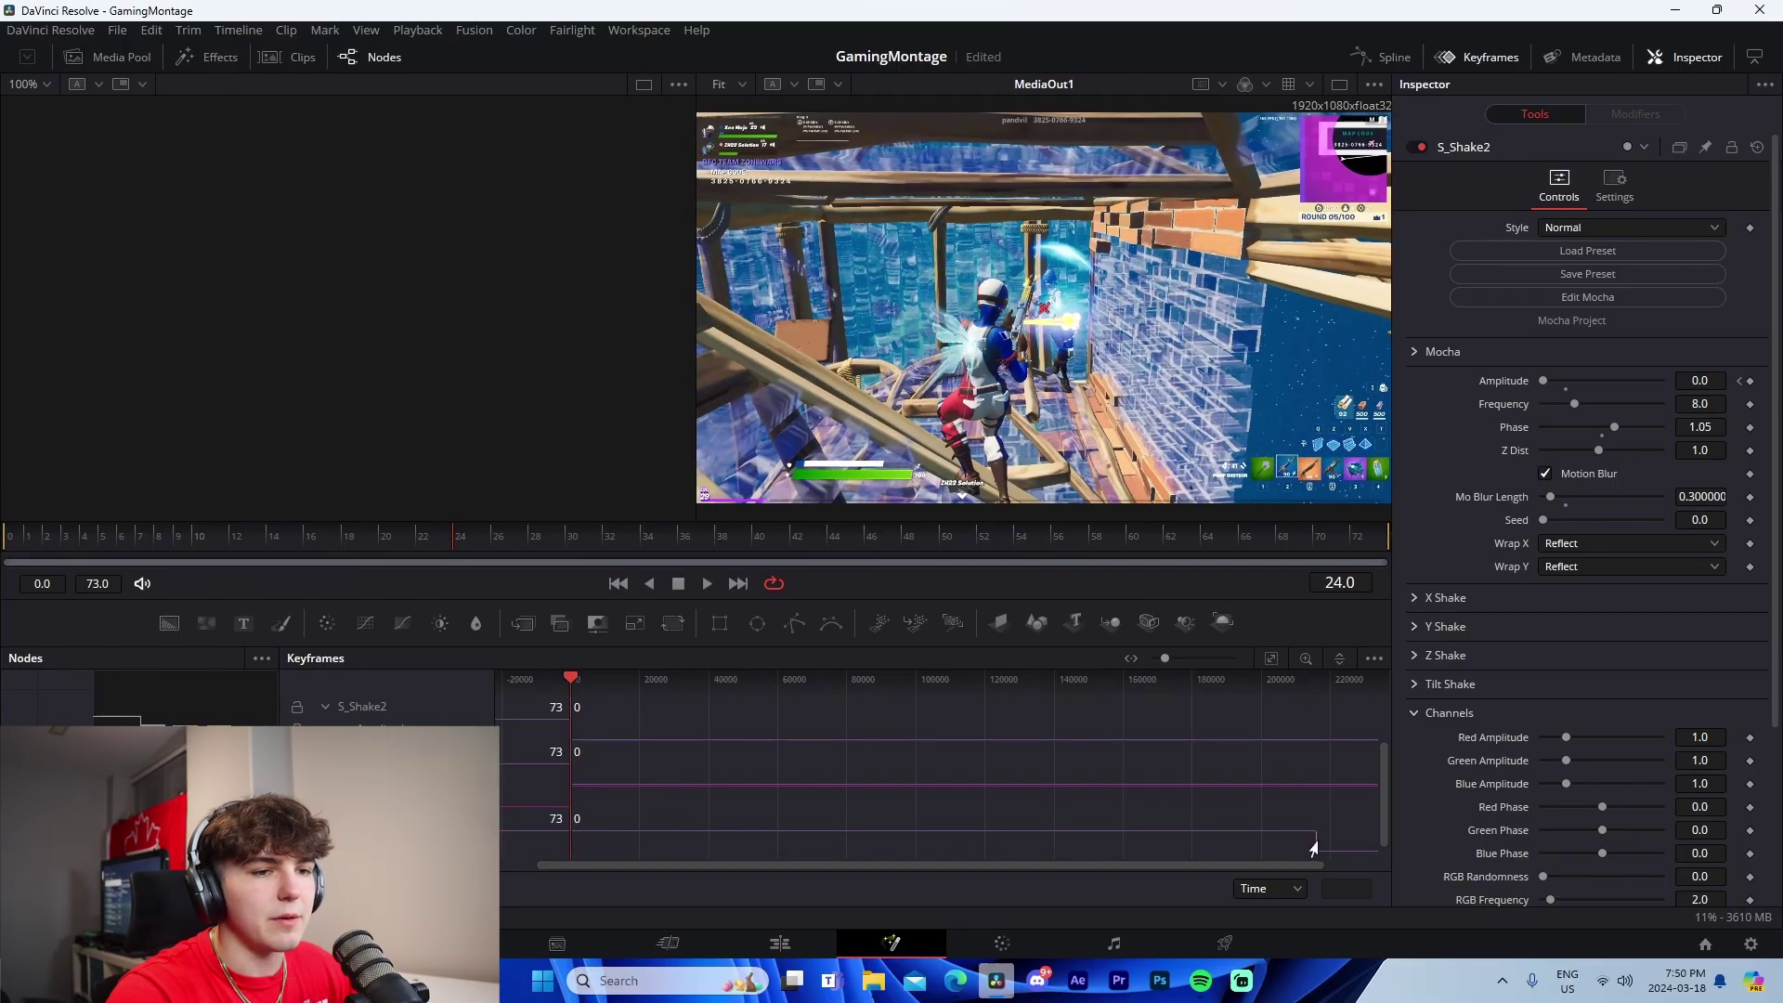
pyautogui.moveTo(1313, 848); pyautogui.dragTo(595, 852)
pyautogui.scroll(1, 868, 782)
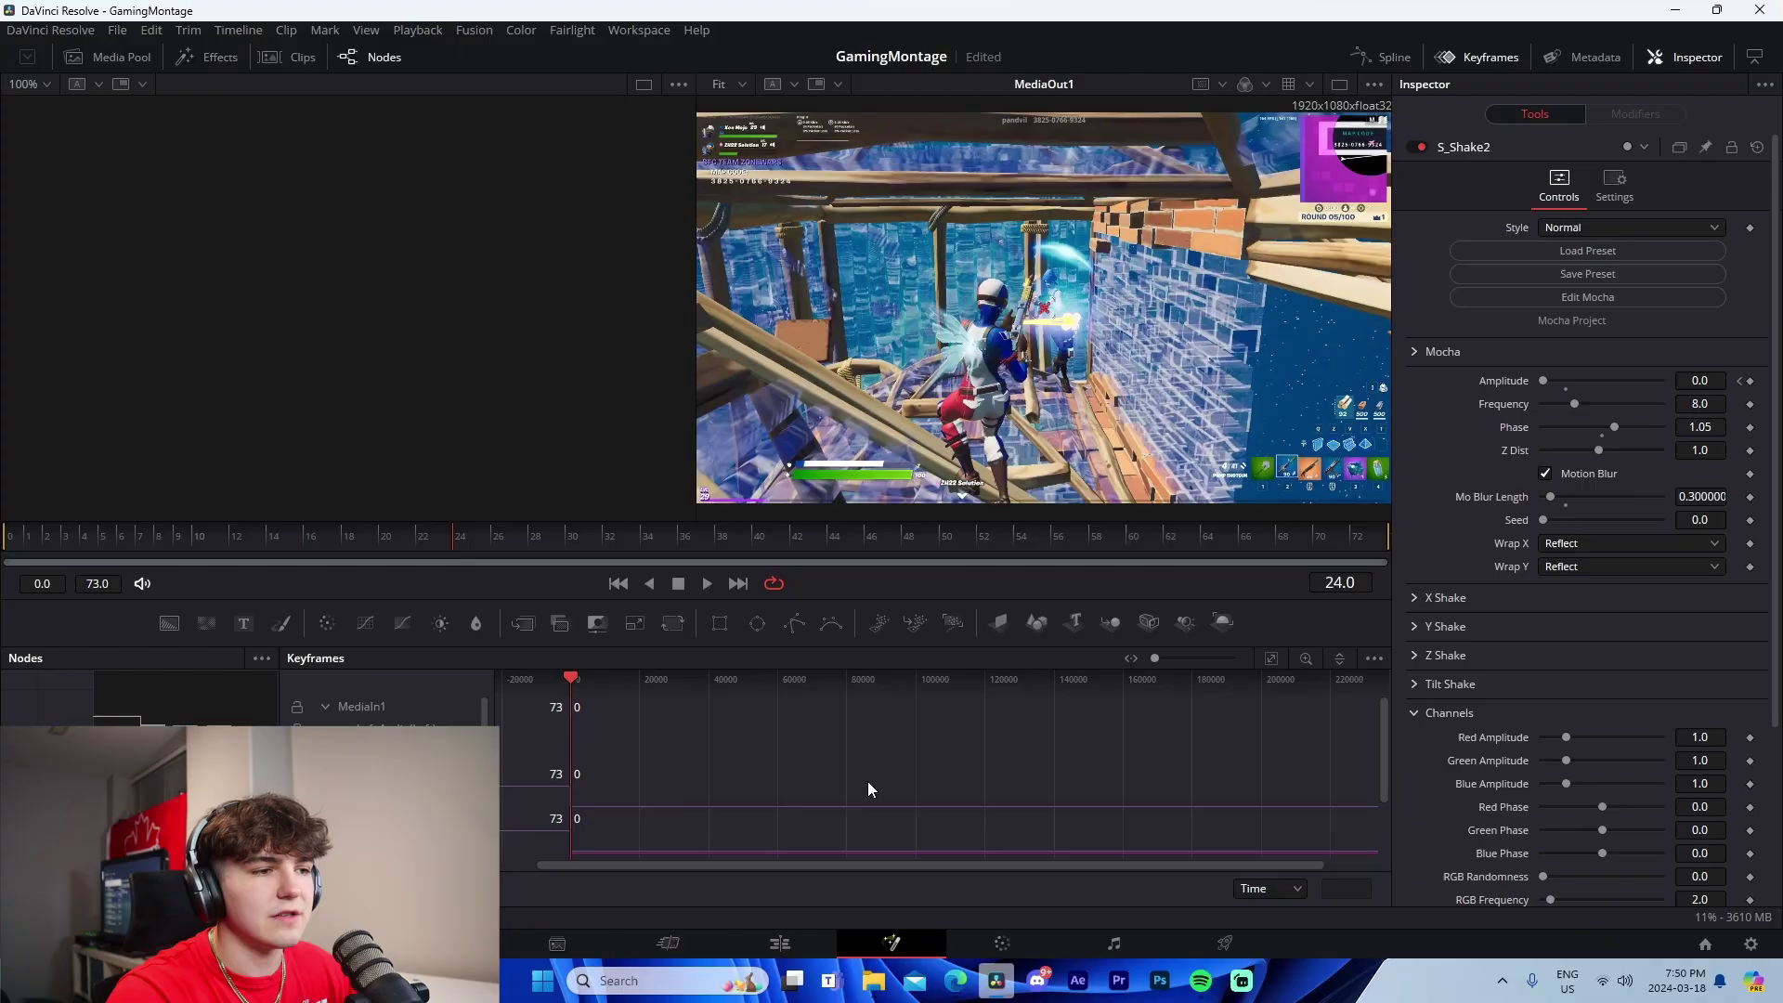
# Back on the Edit page, lower the timeline proxy resolution and play the impact effect
pyautogui.click(779, 943)
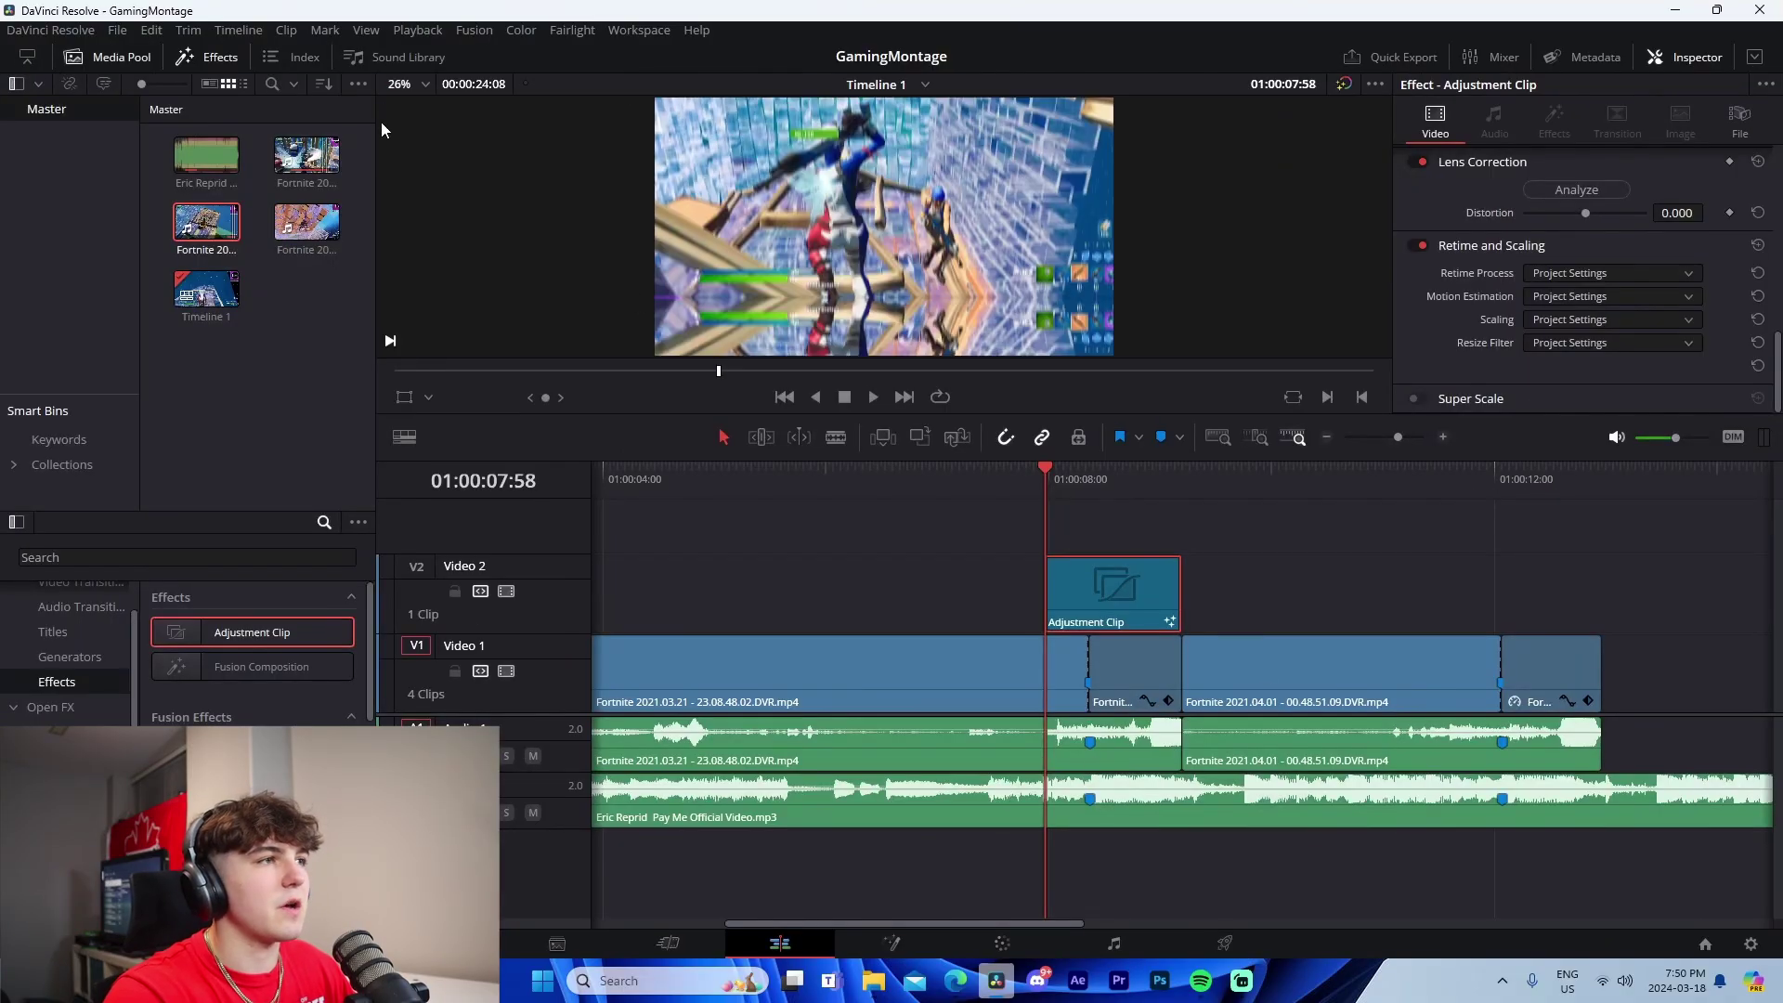
pyautogui.click(418, 30)
pyautogui.moveTo(479, 95)
pyautogui.click(729, 140)
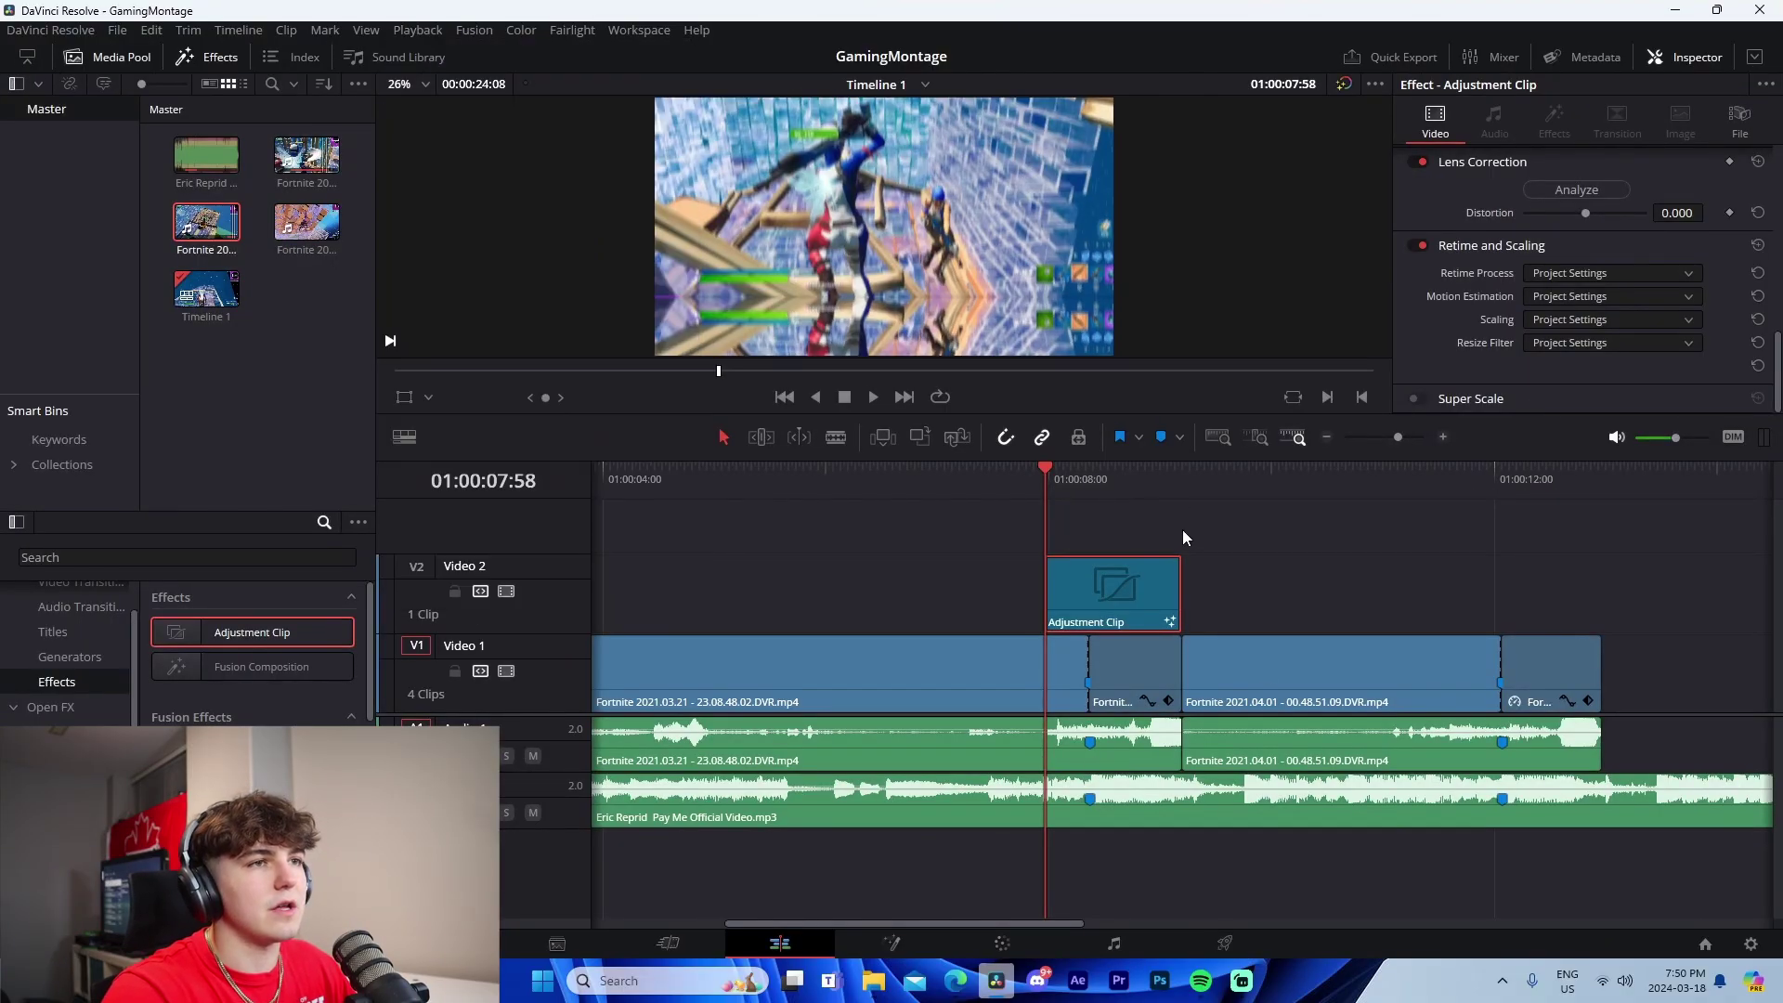
pyautogui.click(984, 472)
pyautogui.click(1252, 555)
pyautogui.press('space')
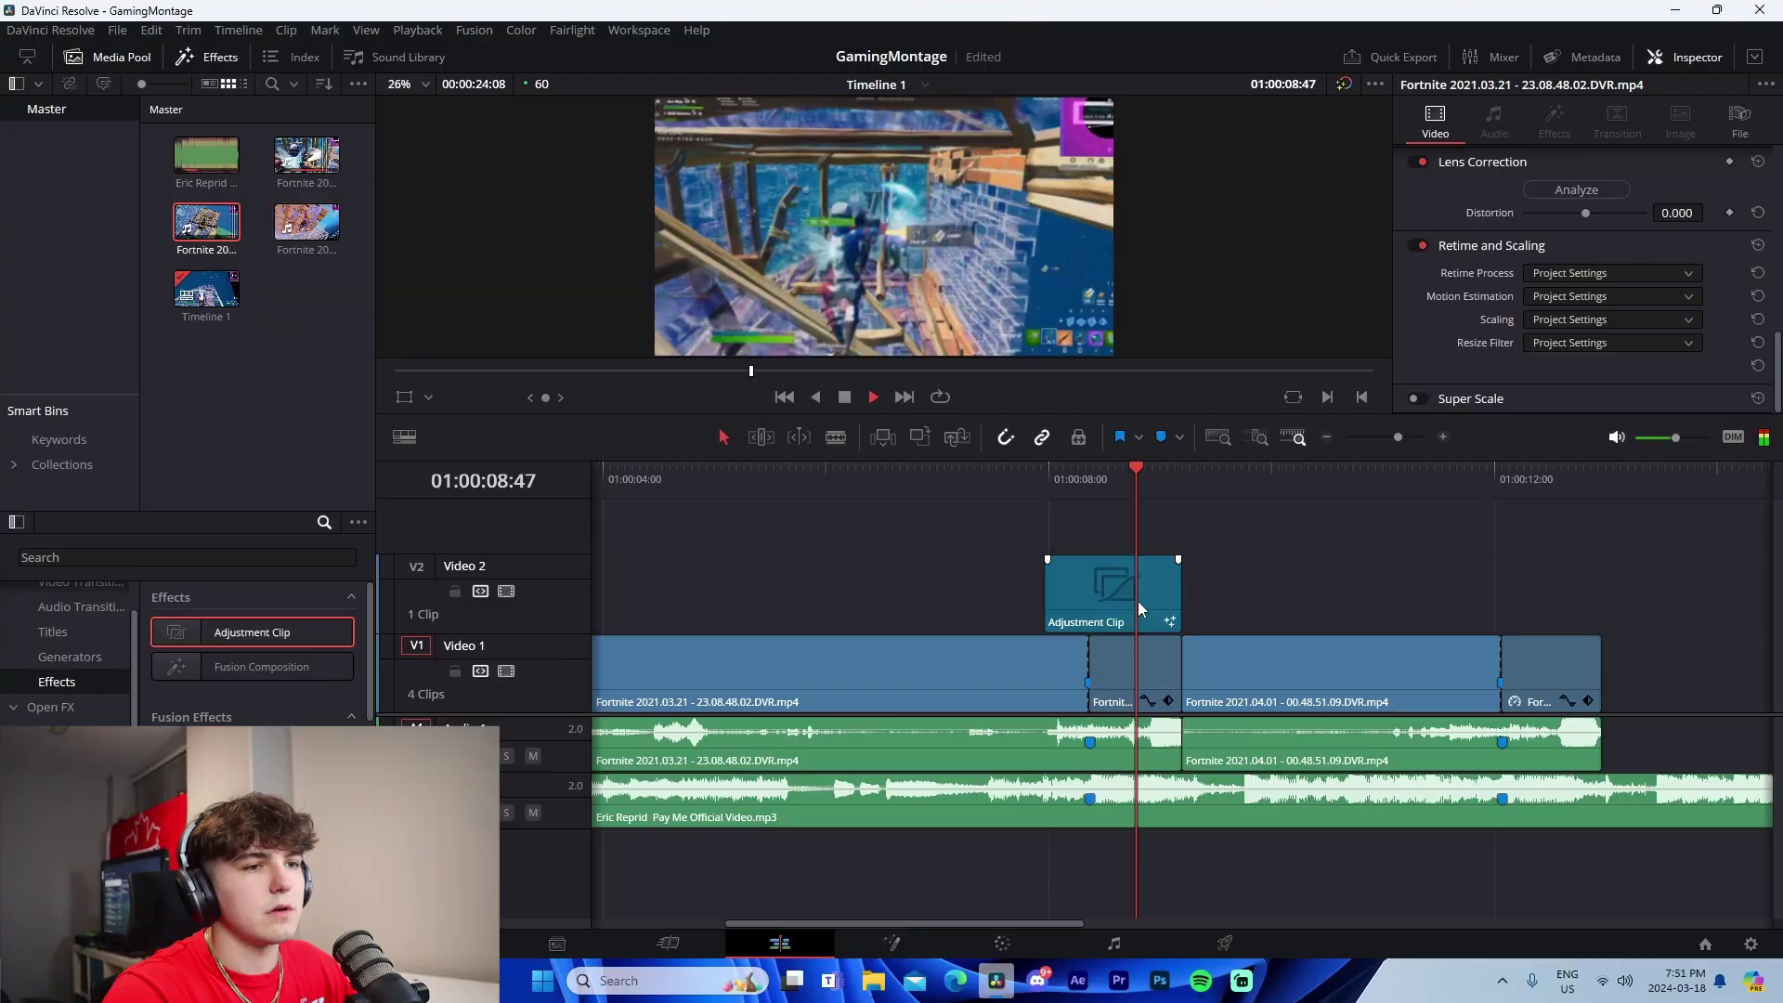
# Align the adjustment clip to end at the V1 cut, replay it, then delete it
pyautogui.moveTo(1142, 609); pyautogui.dragTo(1162, 605)
pyautogui.click(985, 472)
pyautogui.click(1267, 561)
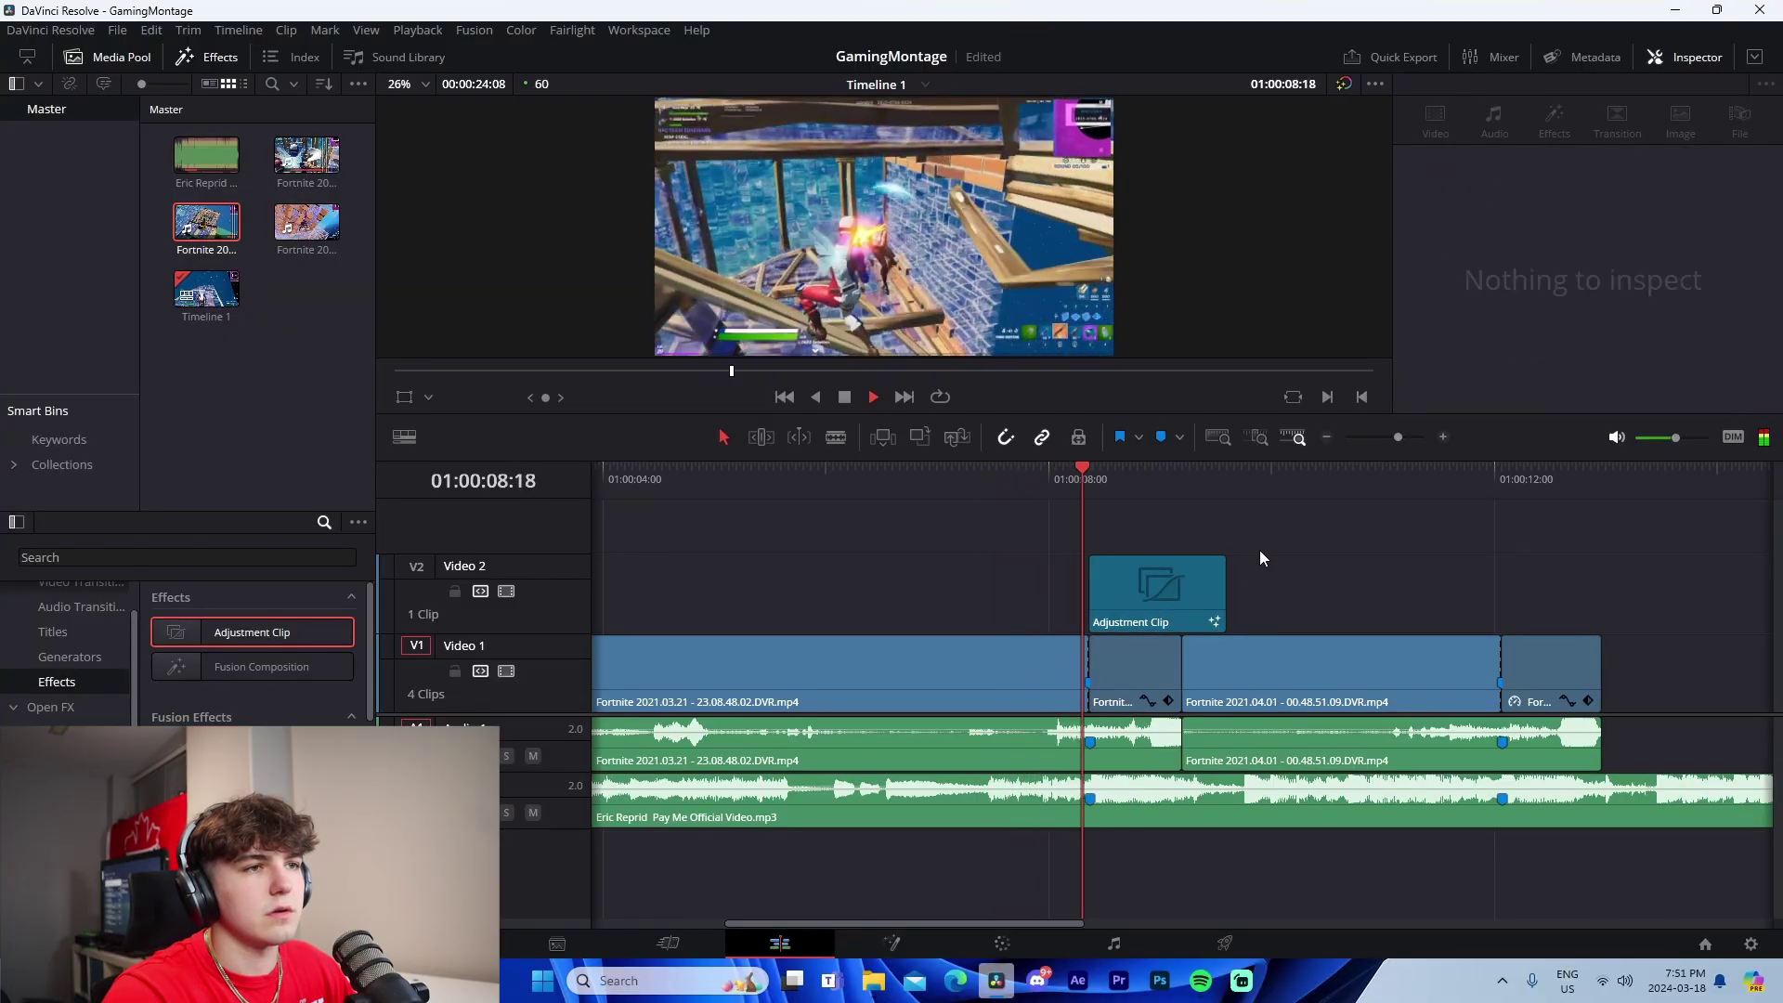
pyautogui.click(1219, 595)
pyautogui.moveTo(1219, 594); pyautogui.dragTo(1182, 595)
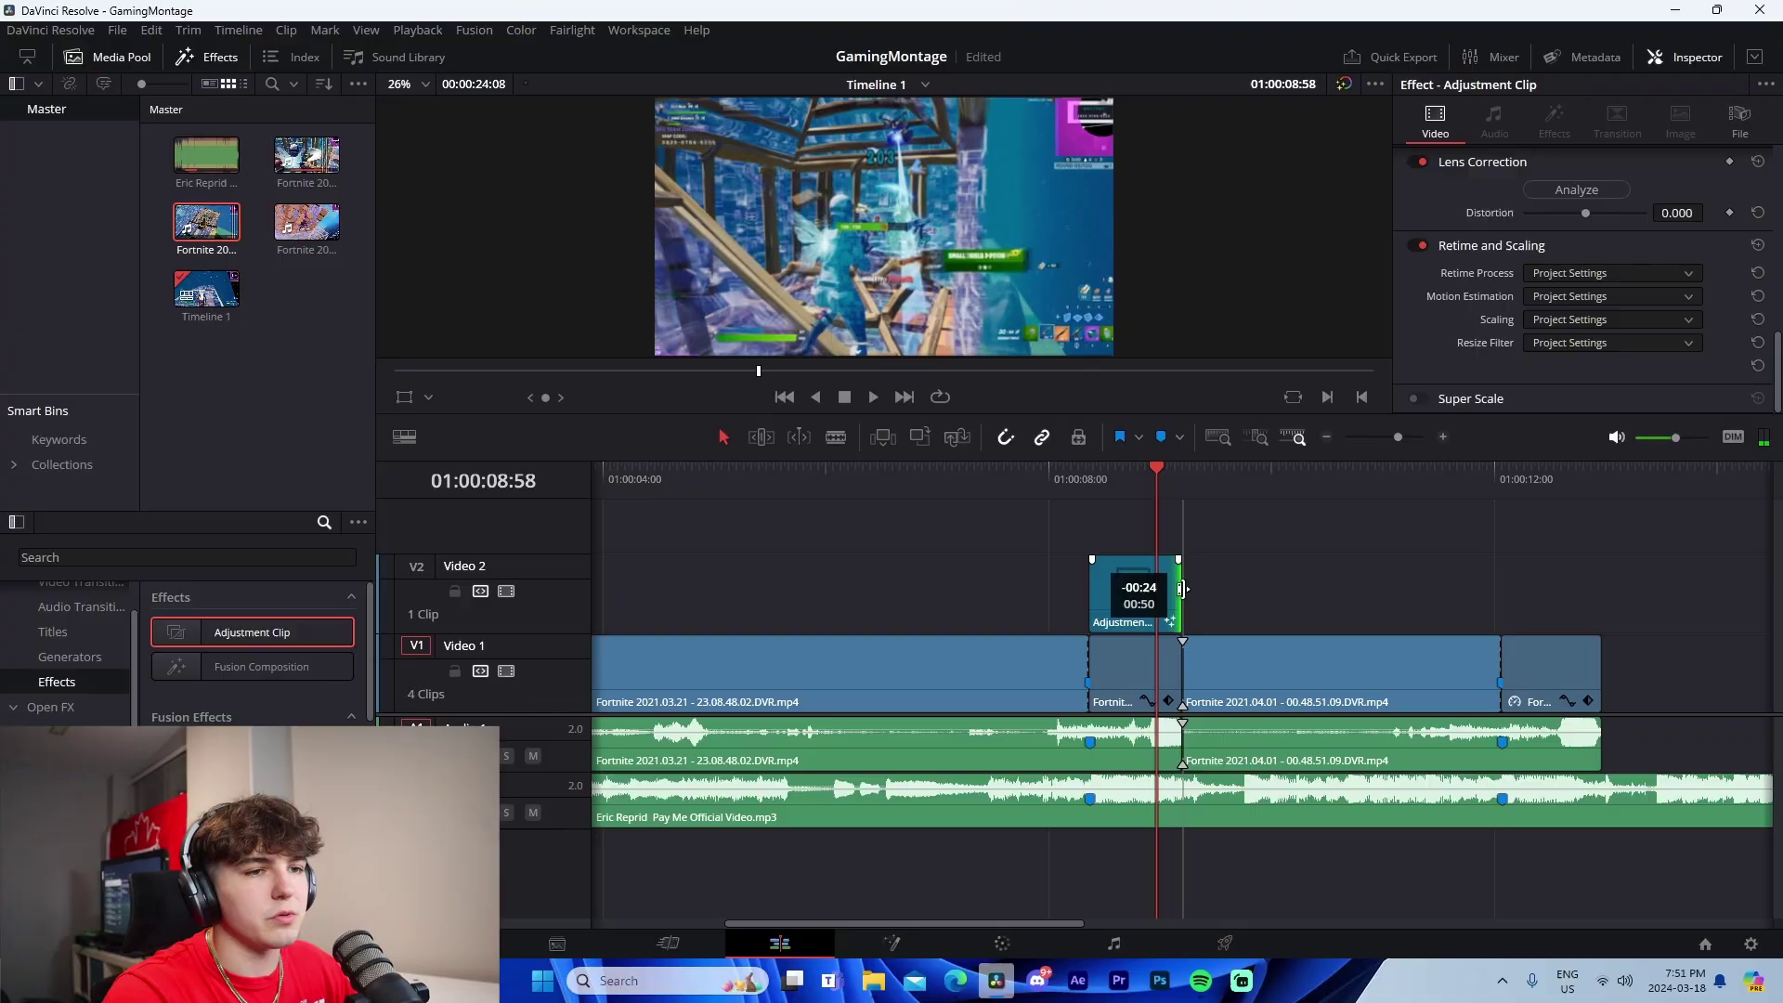
pyautogui.click(1251, 553)
pyautogui.press('space')
pyautogui.press('space')
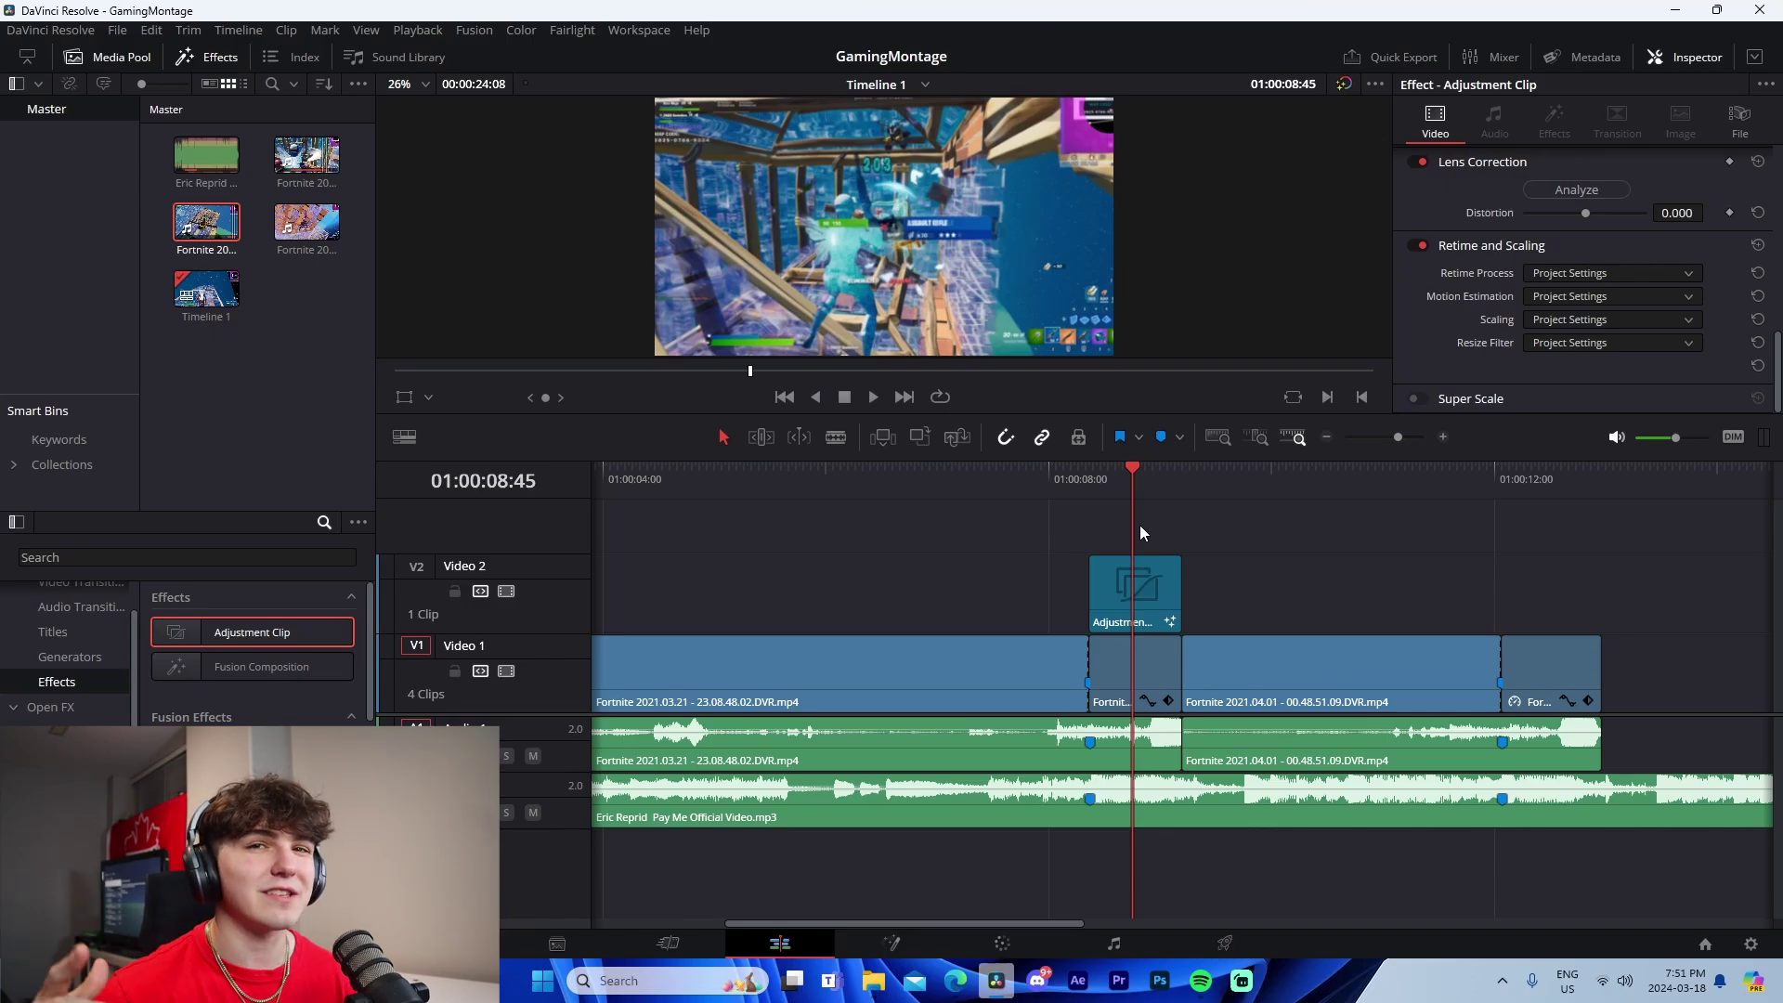
pyautogui.press('Delete')
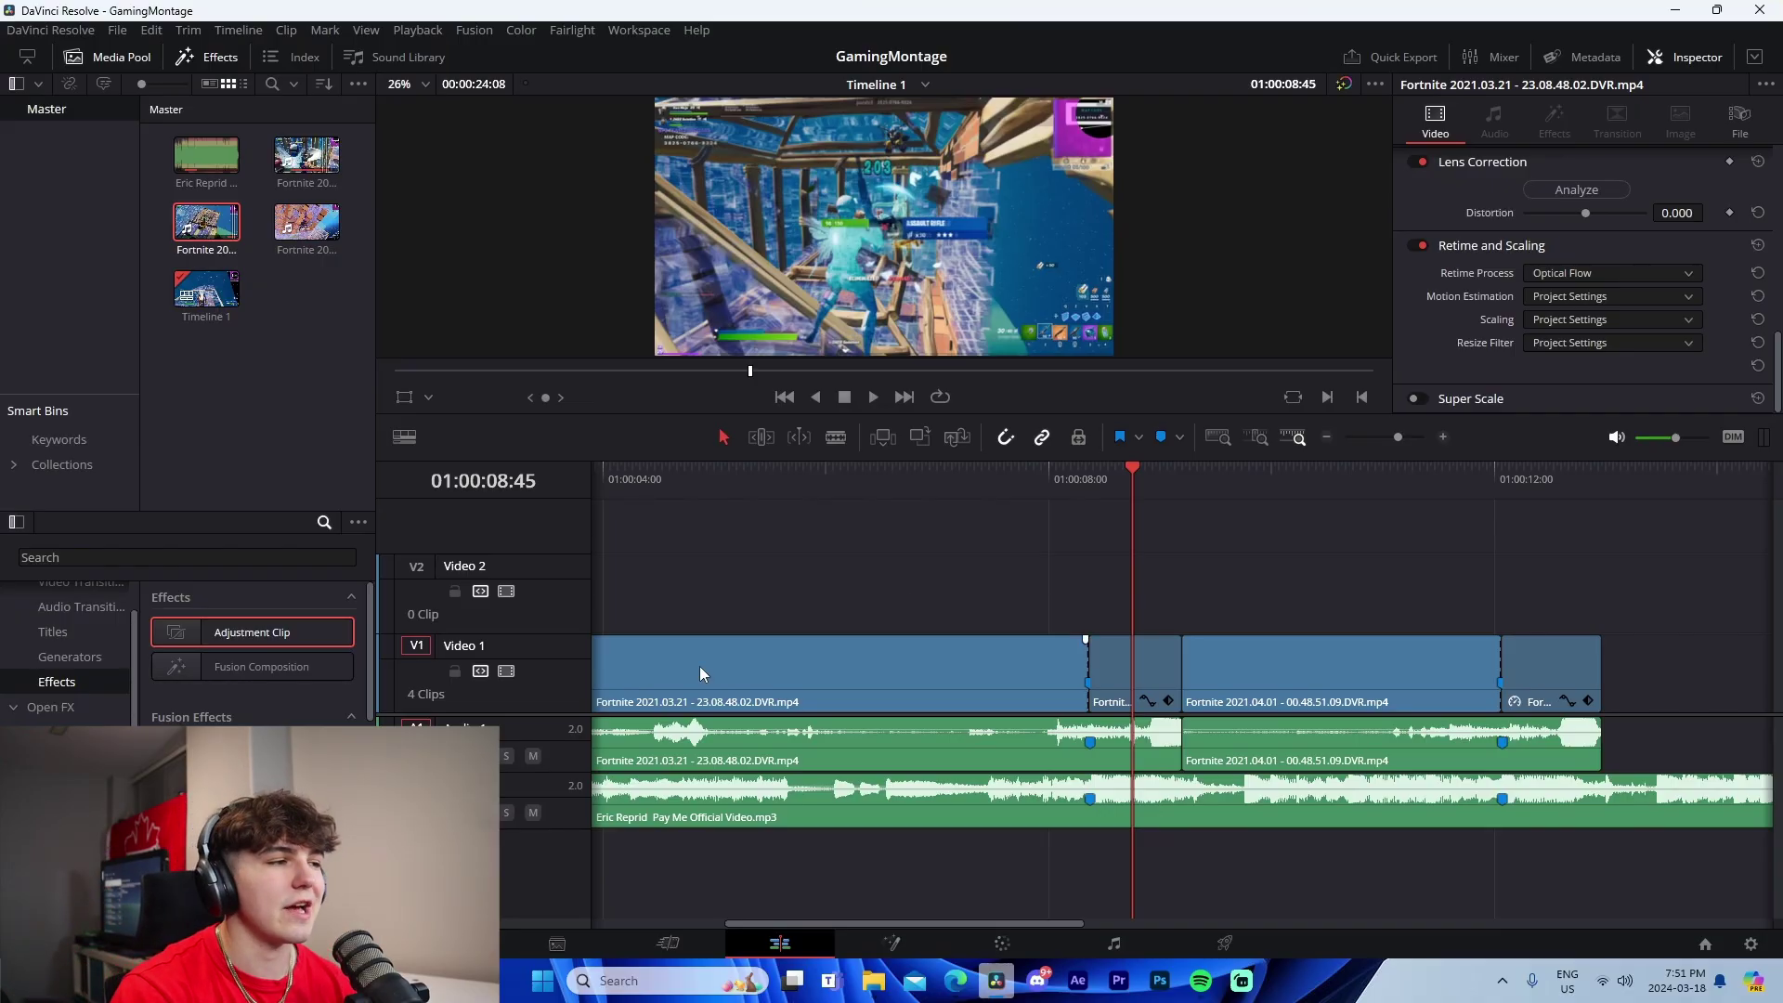
# Add a Cross Dissolve at the cut, replace it with Blur Dissolve, then undo it
pyautogui.scroll(1, 71, 640)
pyautogui.click(74, 615)
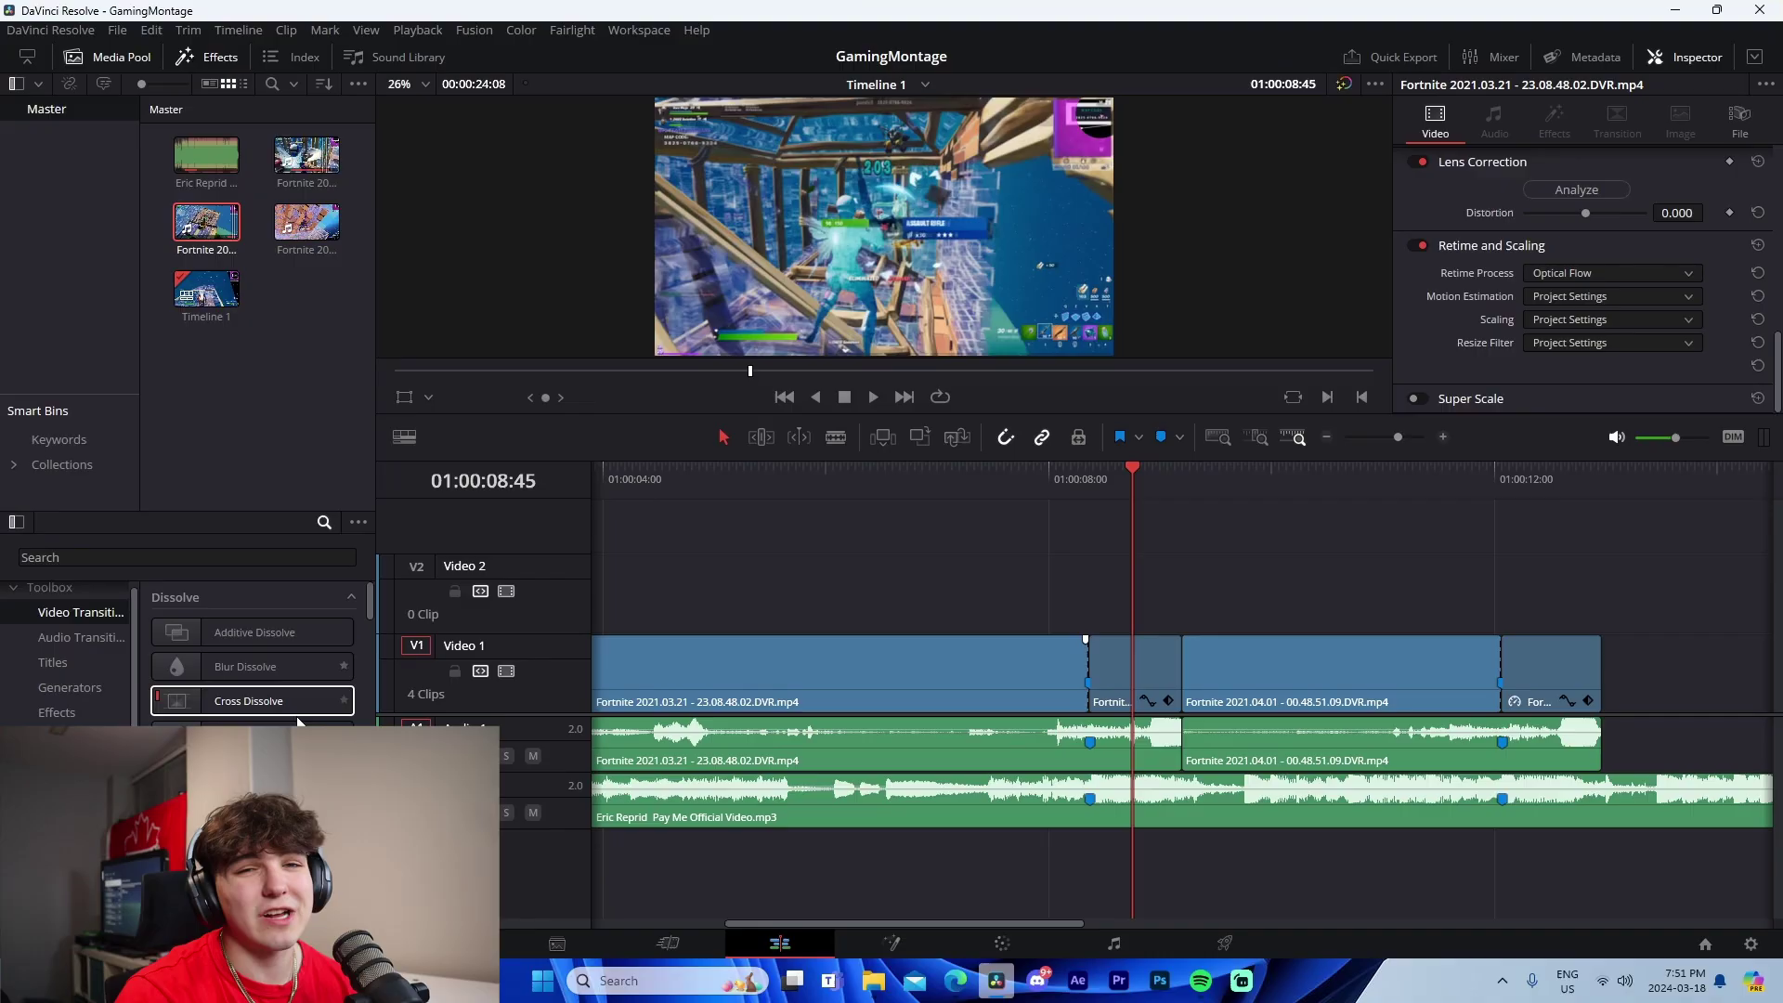
pyautogui.moveTo(249, 700); pyautogui.dragTo(1235, 661)
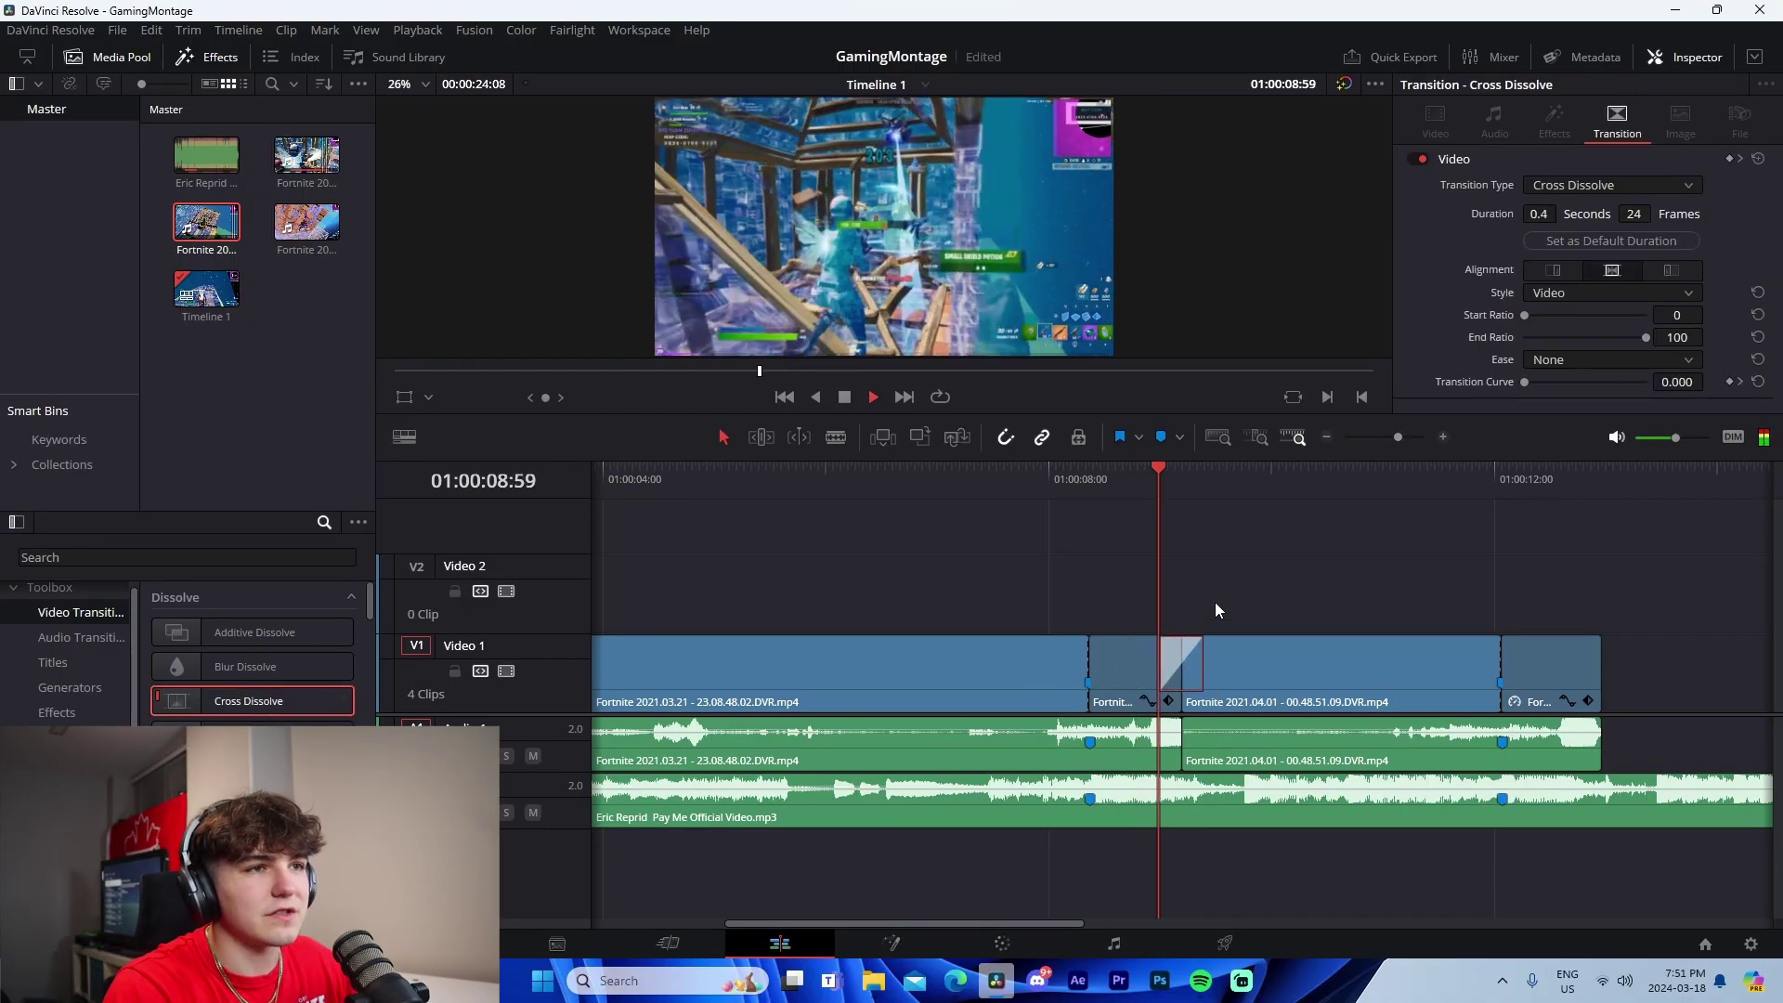
pyautogui.click(1215, 601)
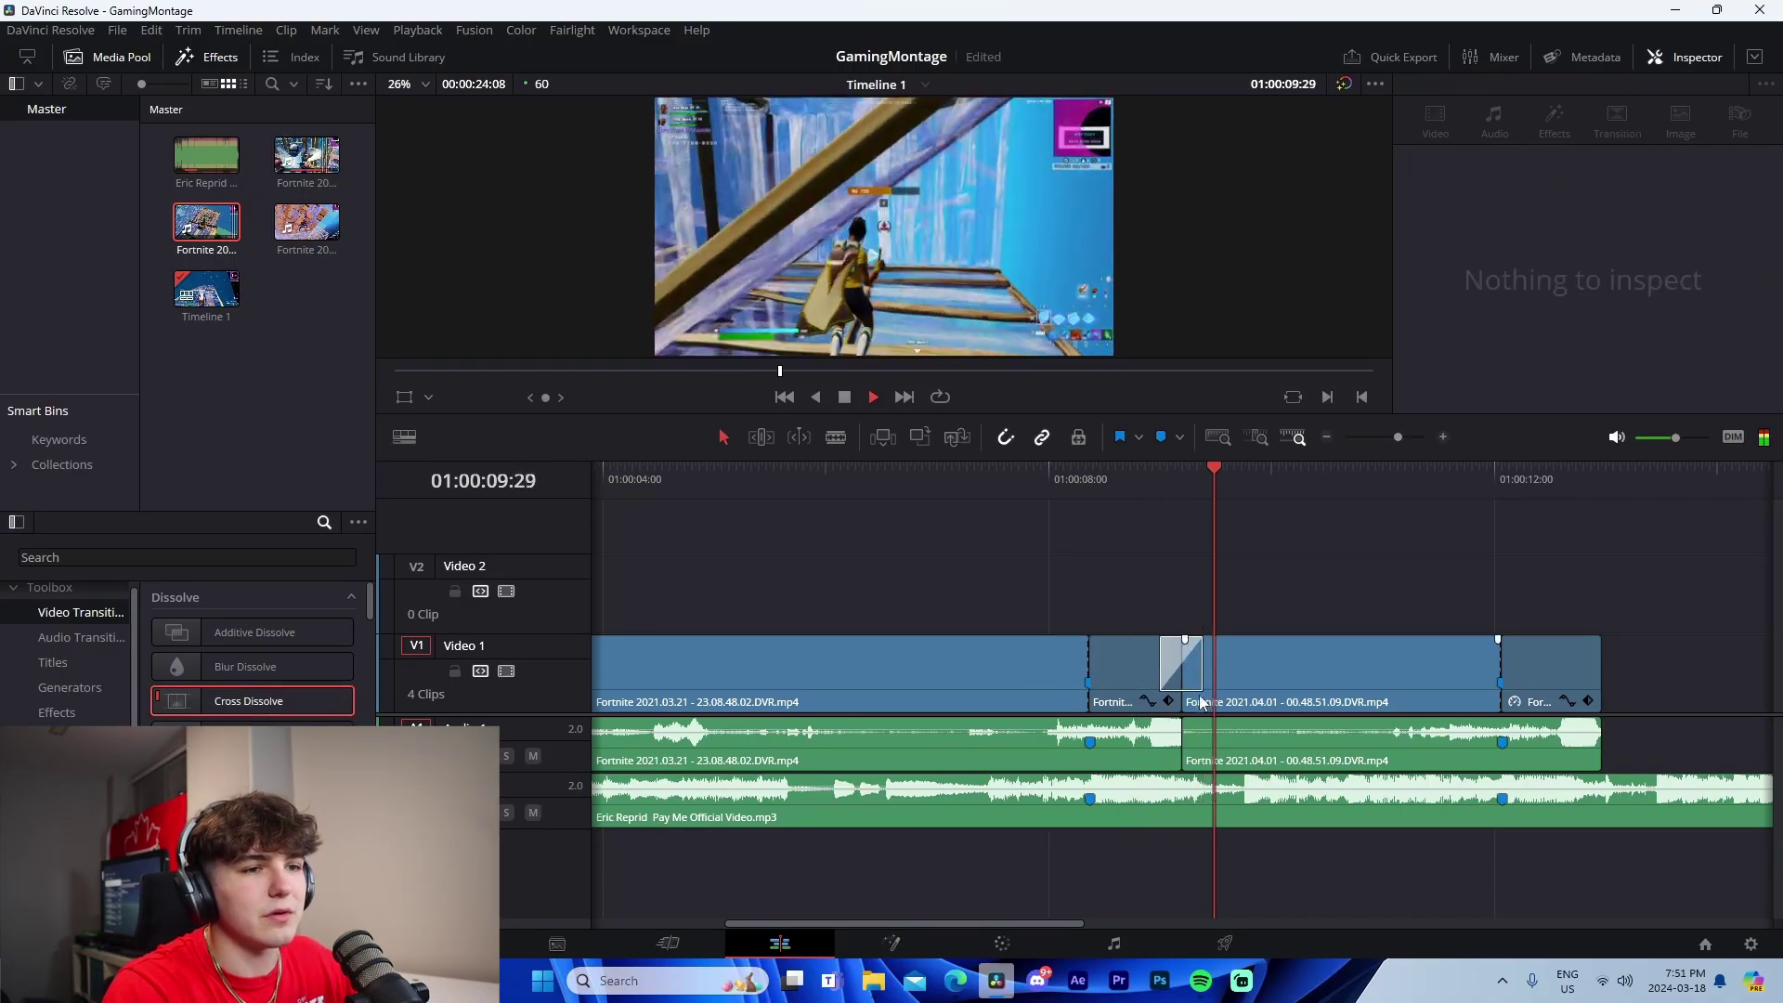
pyautogui.moveTo(245, 666); pyautogui.dragTo(1181, 664)
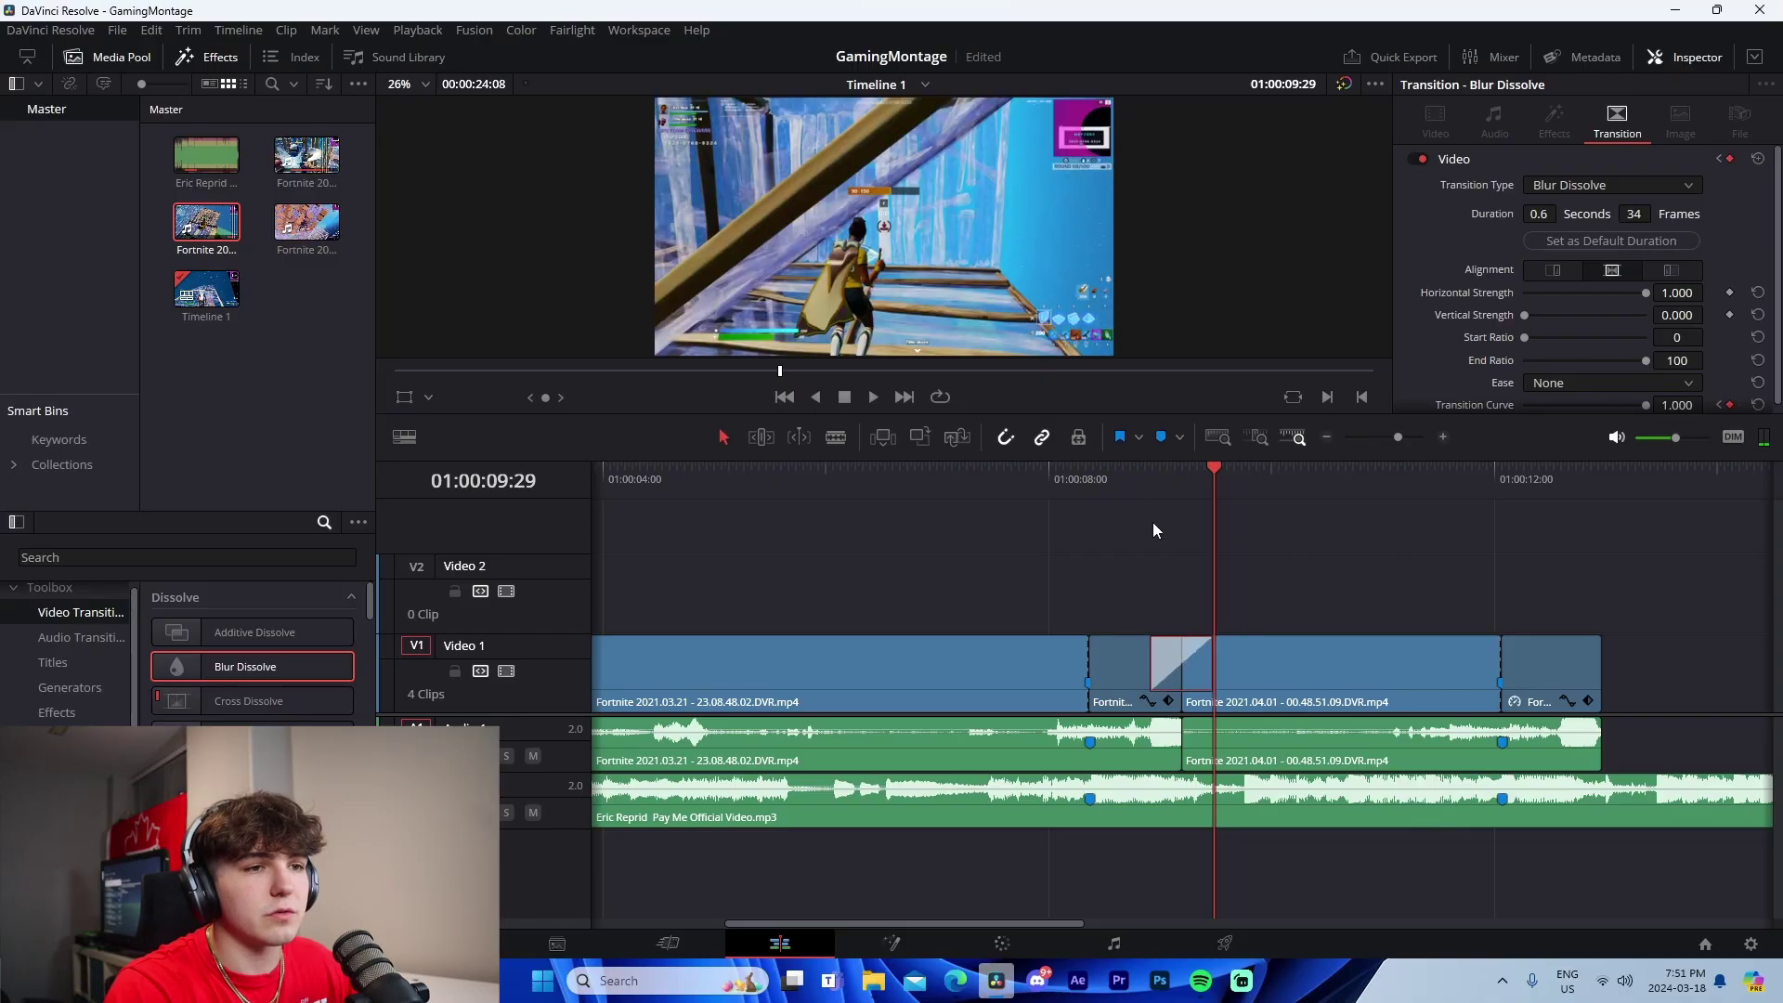
pyautogui.click(1152, 530)
pyautogui.hotkey('ctrl', 'z')
# Add a Rotate 90 transition at the cut, preview it, then delete it
pyautogui.scroll(-5, 253, 655)
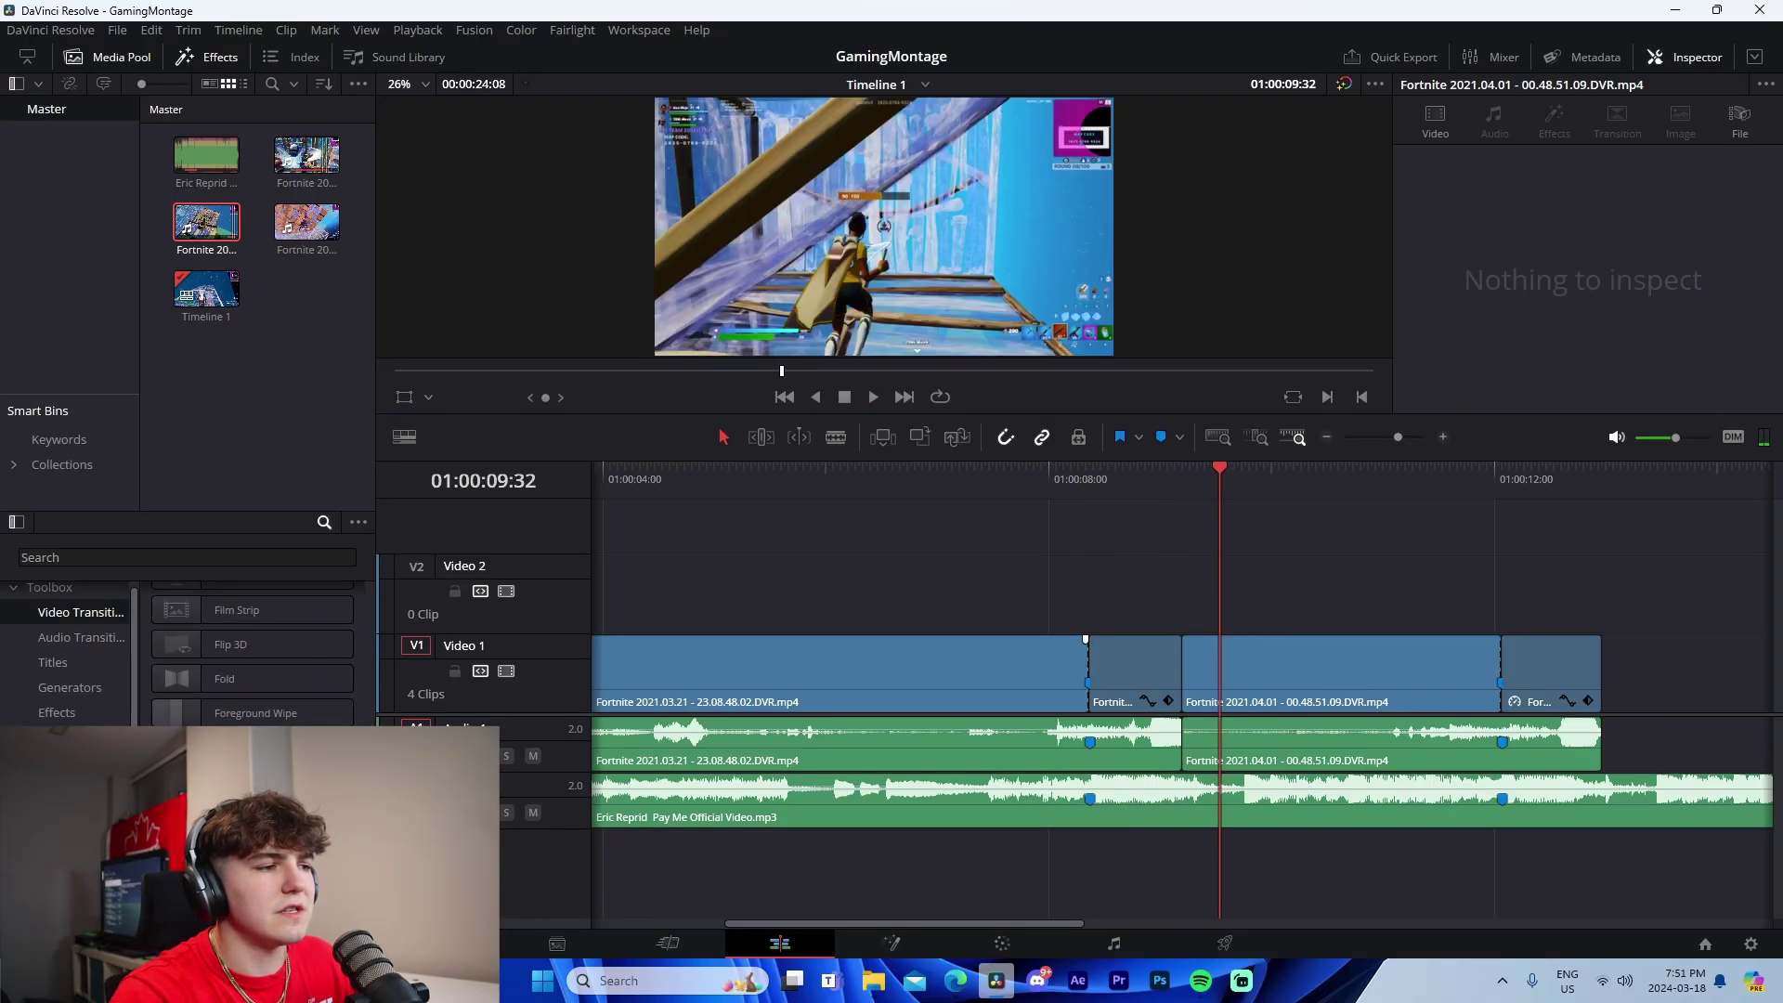
pyautogui.scroll(-5, 253, 655)
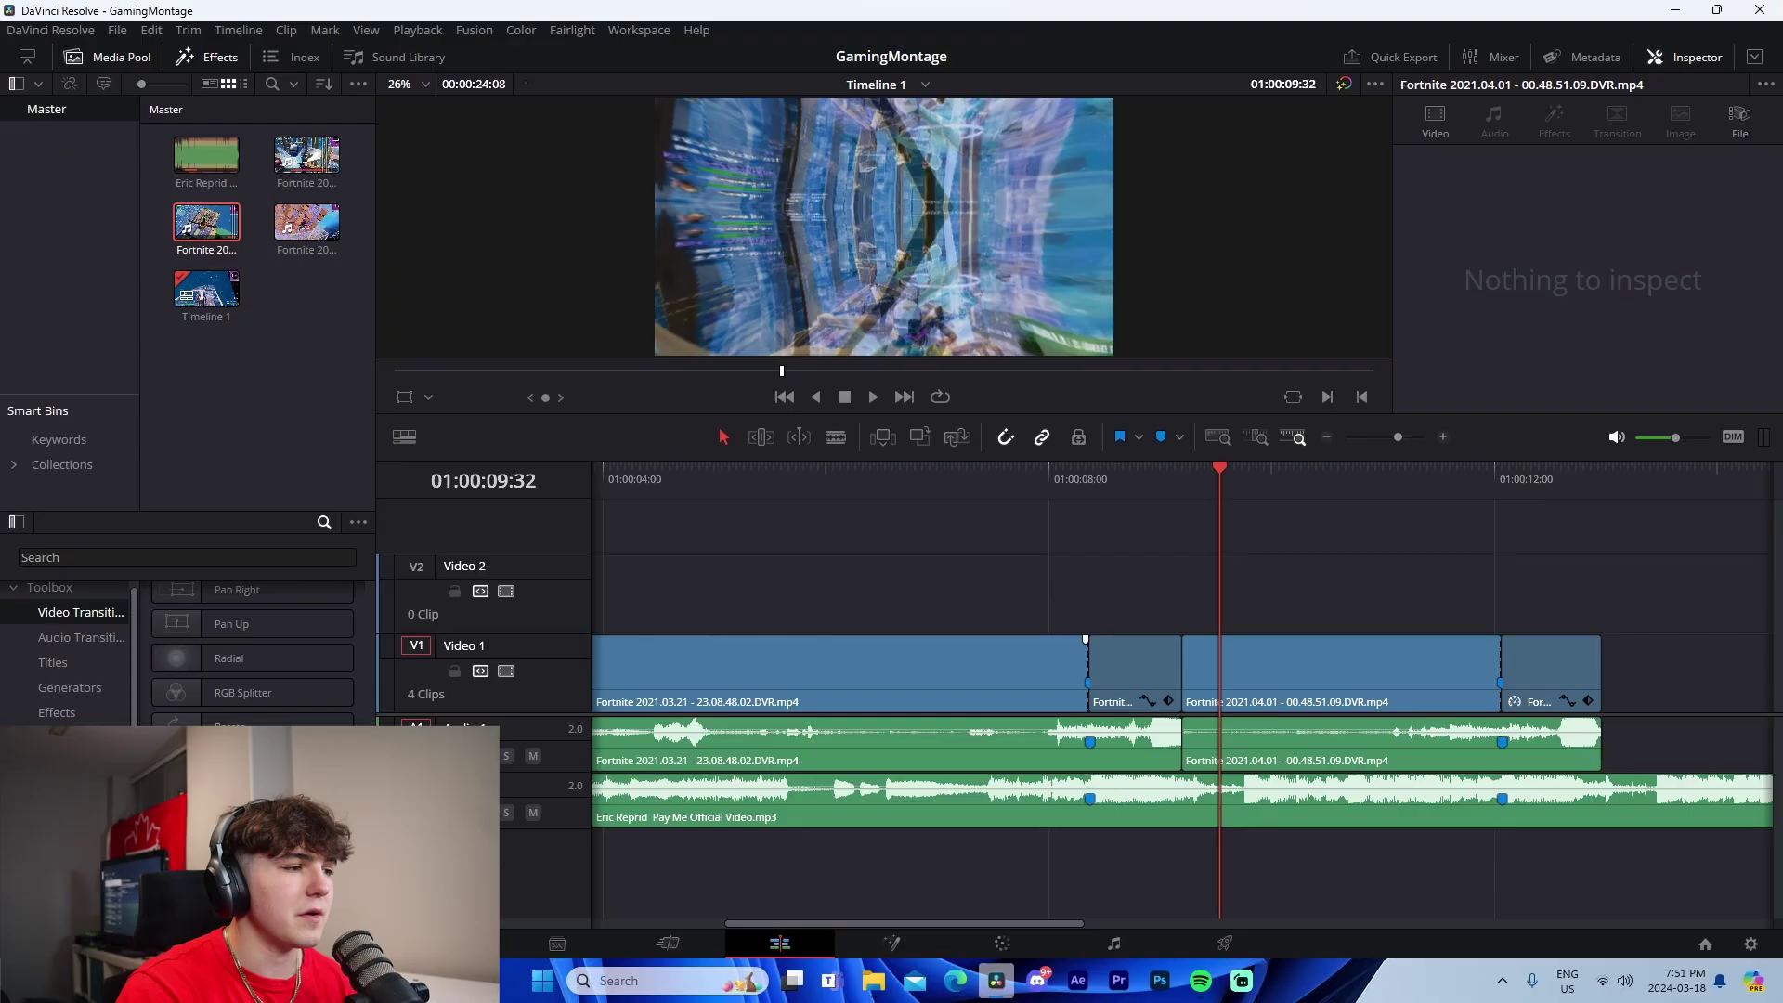
pyautogui.moveTo(252, 727); pyautogui.dragTo(1287, 666)
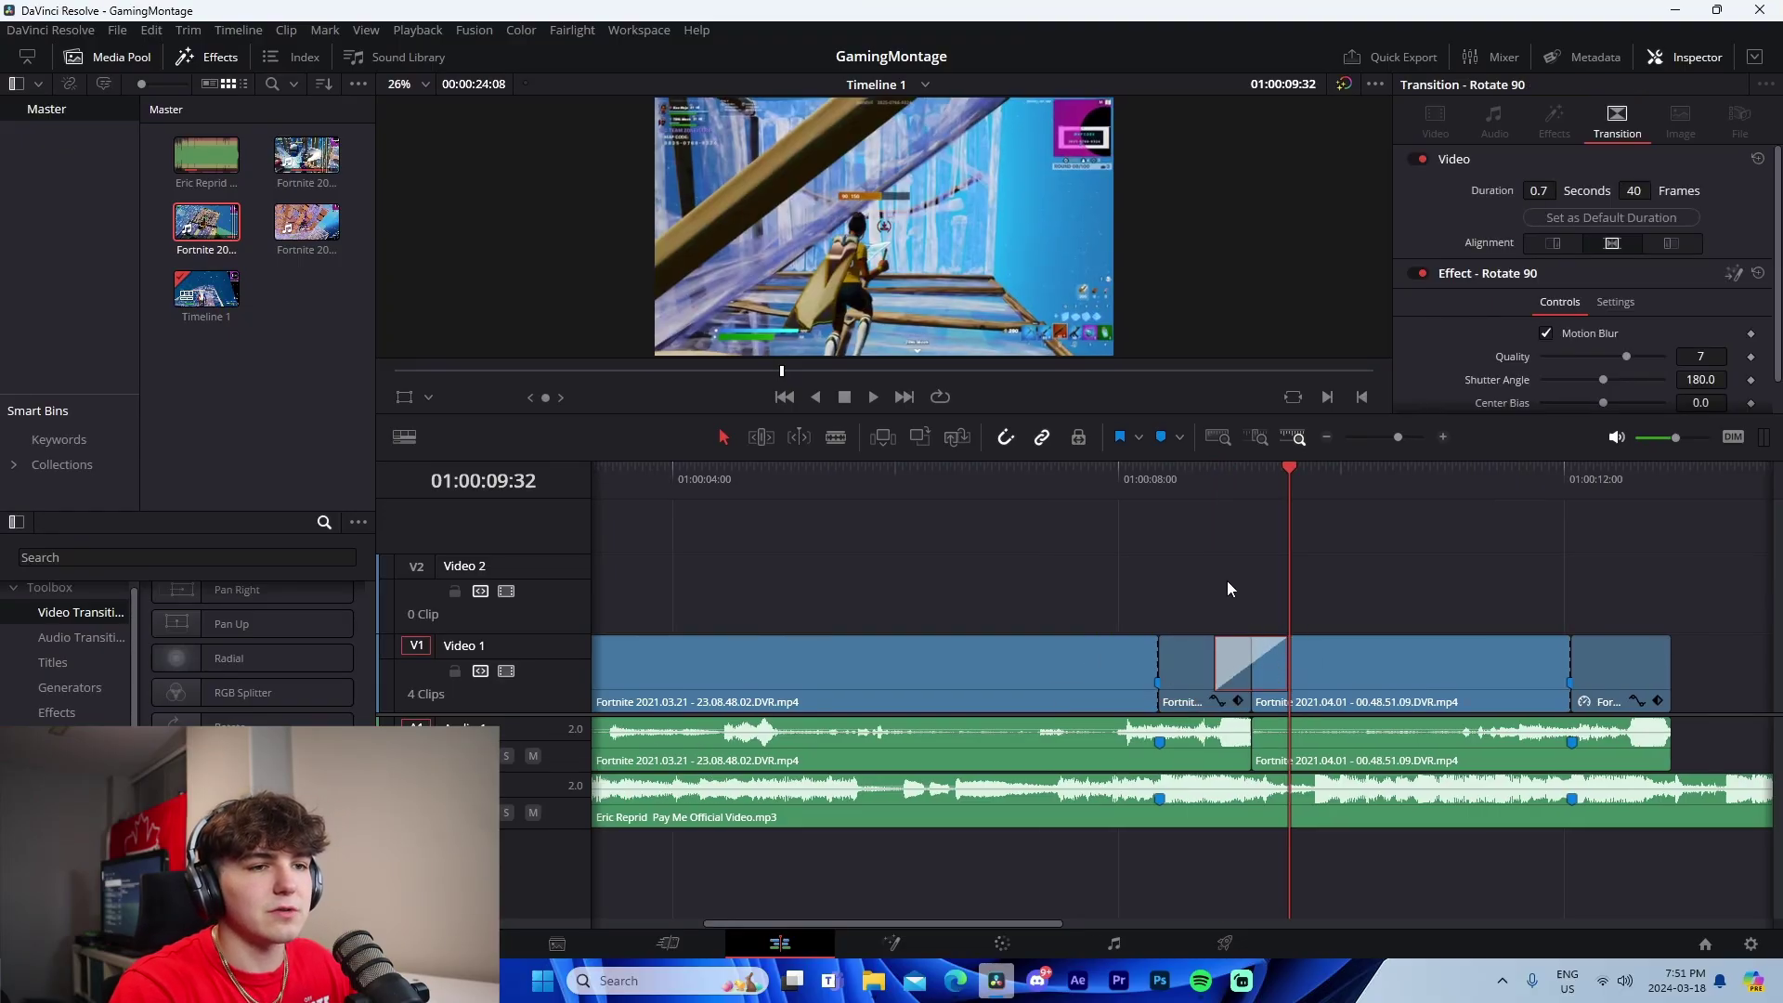
pyautogui.click(1267, 533)
pyautogui.press('/')
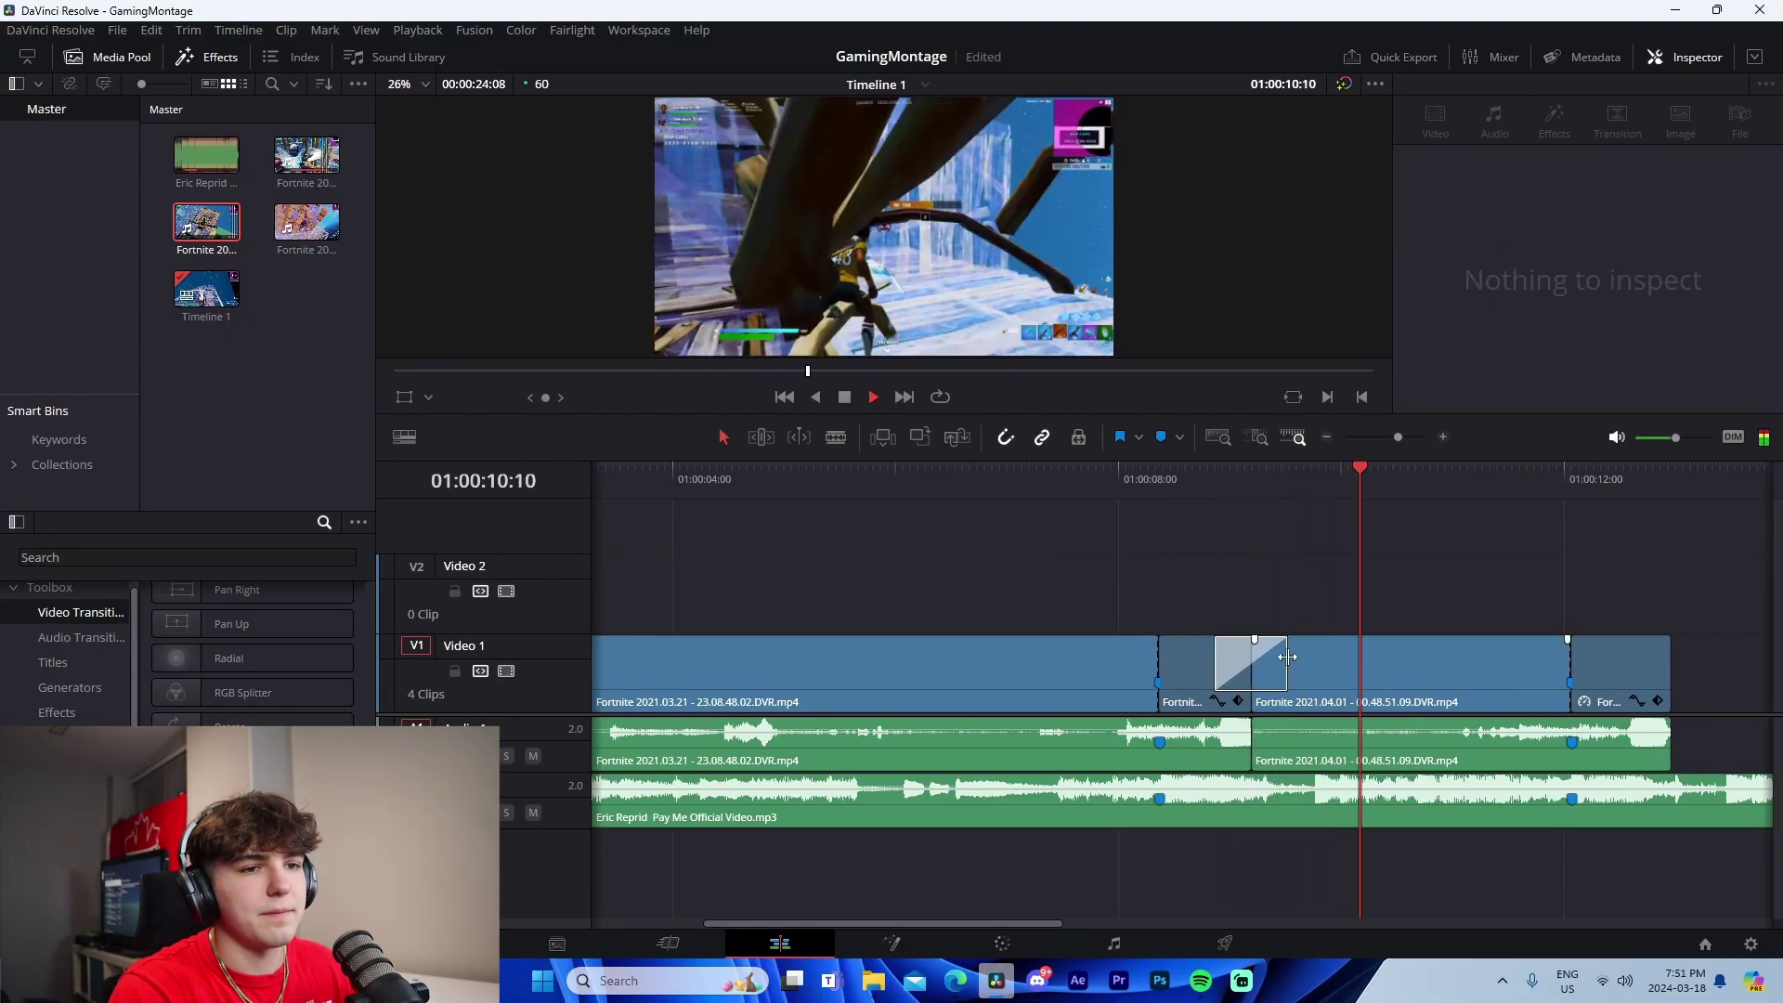
pyautogui.click(1282, 654)
pyautogui.press('Delete')
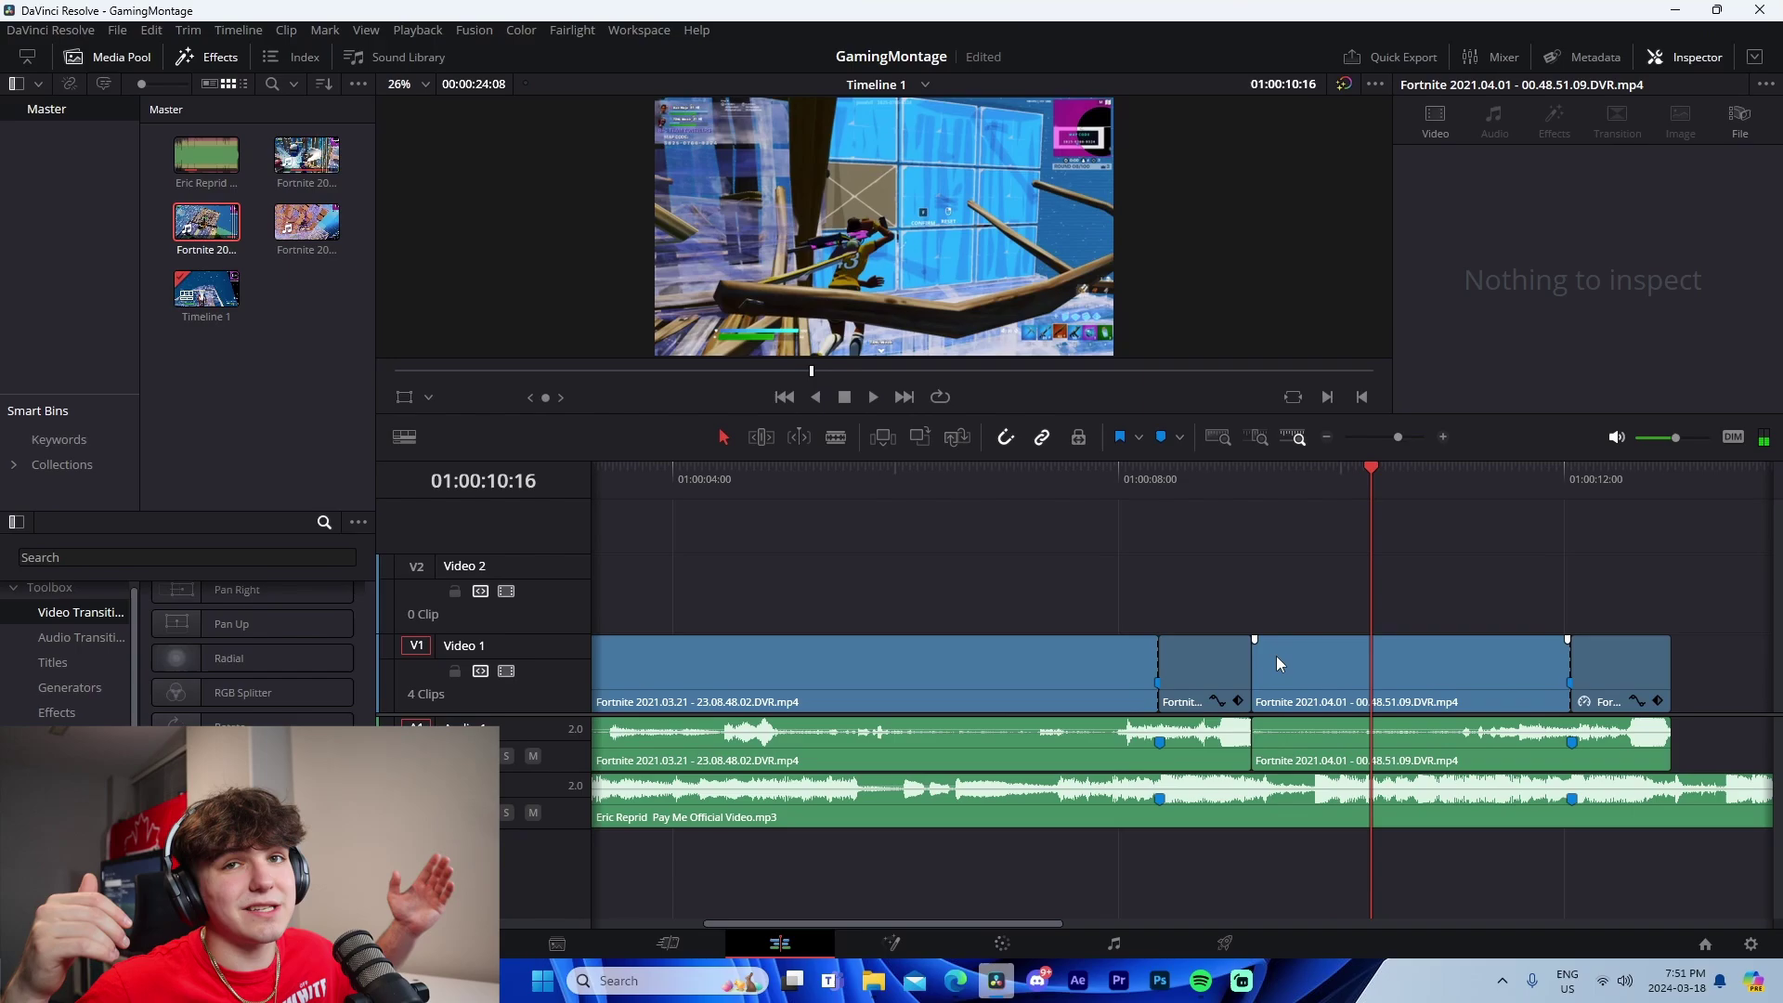
# Switch to the Deliver page to prepare the montage for rendering
pyautogui.click(1242, 938)
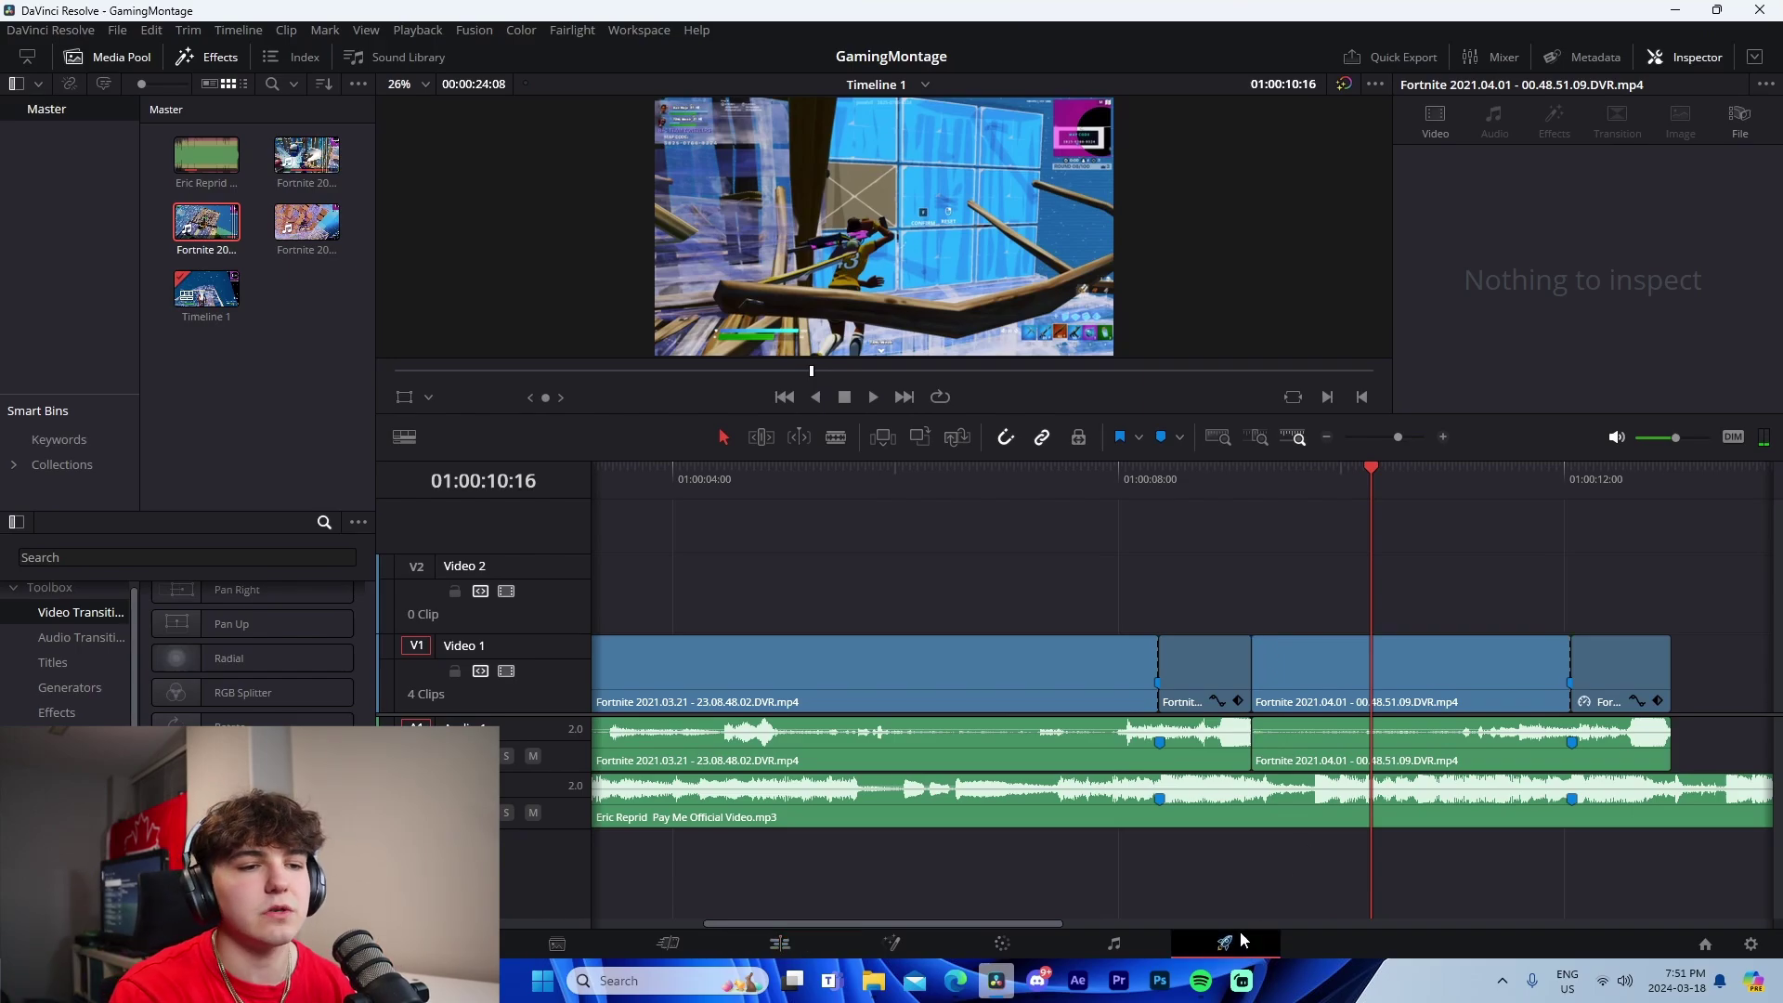